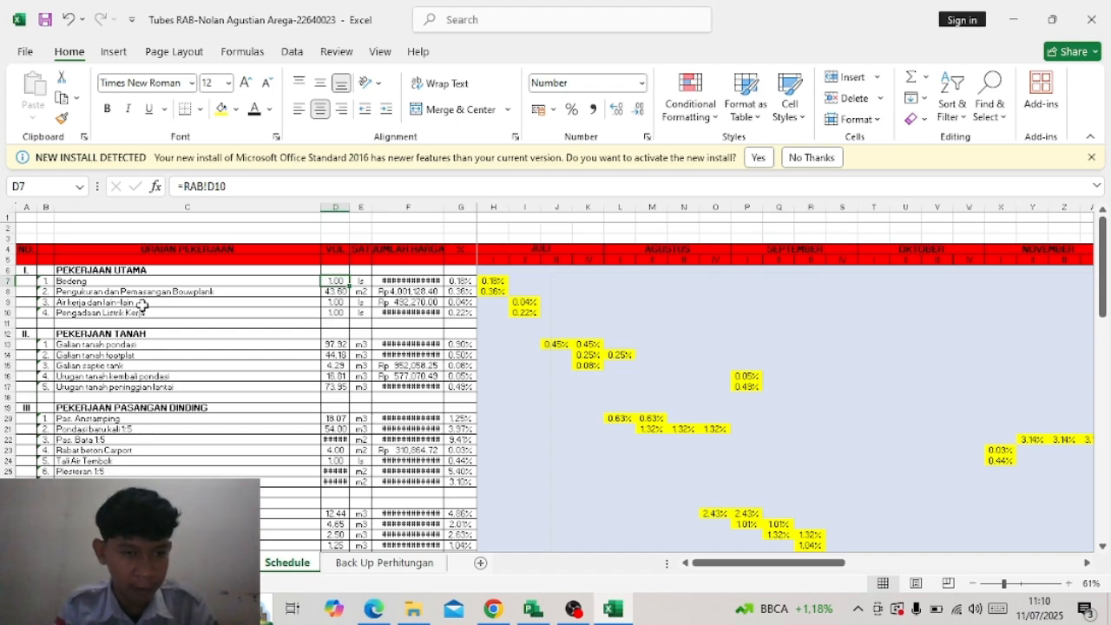
Check the Bedeng row's description and volume reference in the Schedule sheet against the matching row in the RAB sheet
{"action": "left_click", "coordinate": [196, 280]}
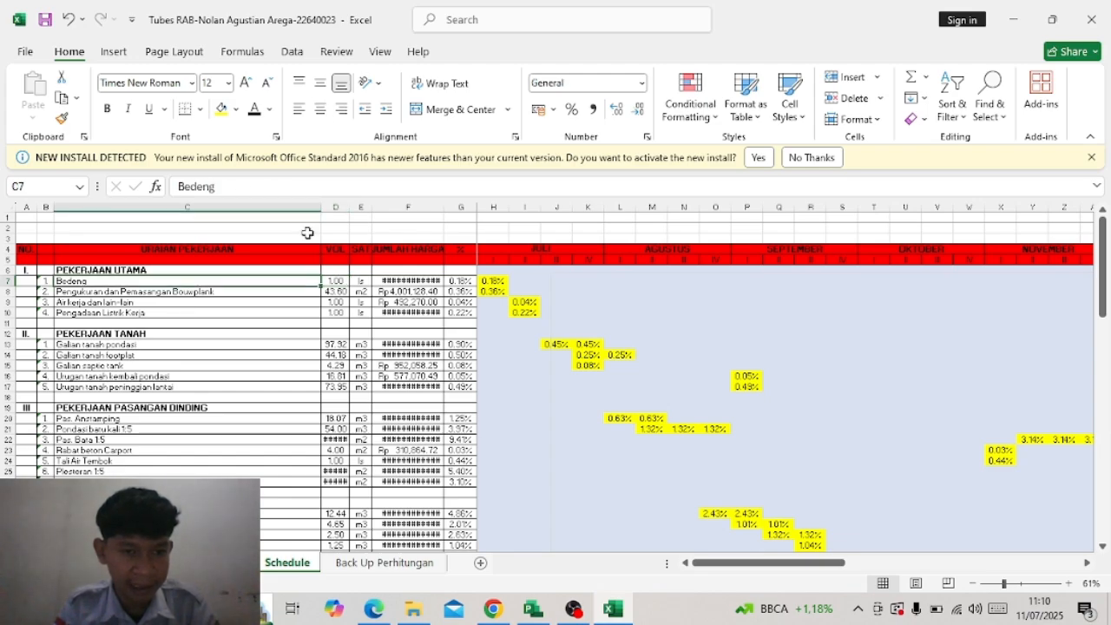
{"action": "left_click", "coordinate": [336, 281]}
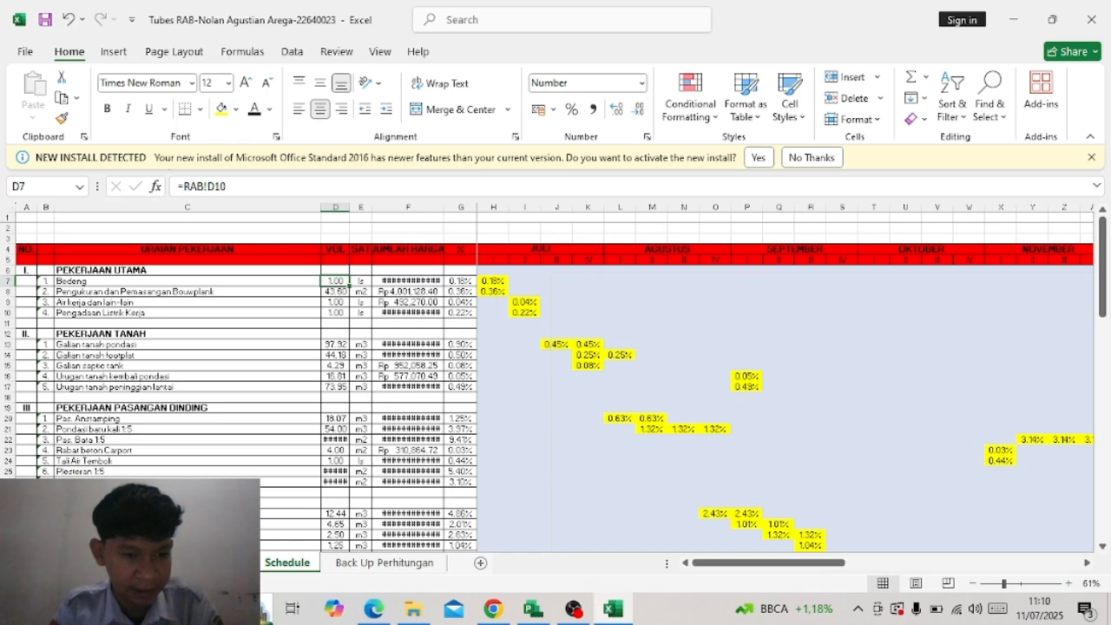
{"action": "left_click", "coordinate": [227, 562]}
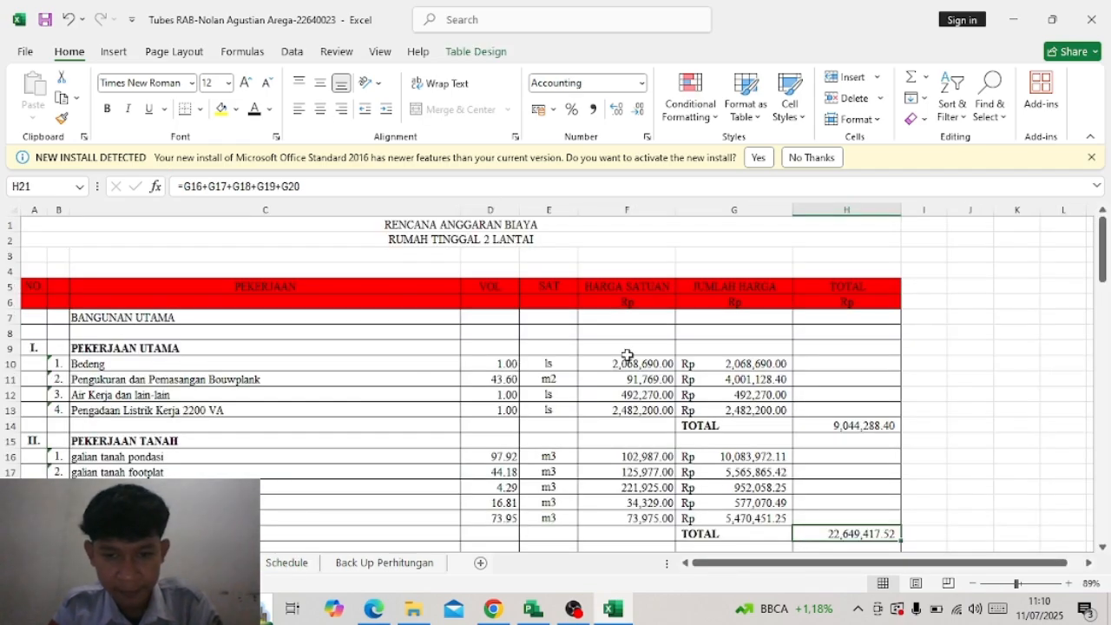
{"action": "scroll", "coordinate": [635, 351], "scroll_direction": "down", "scroll_amount": 2}
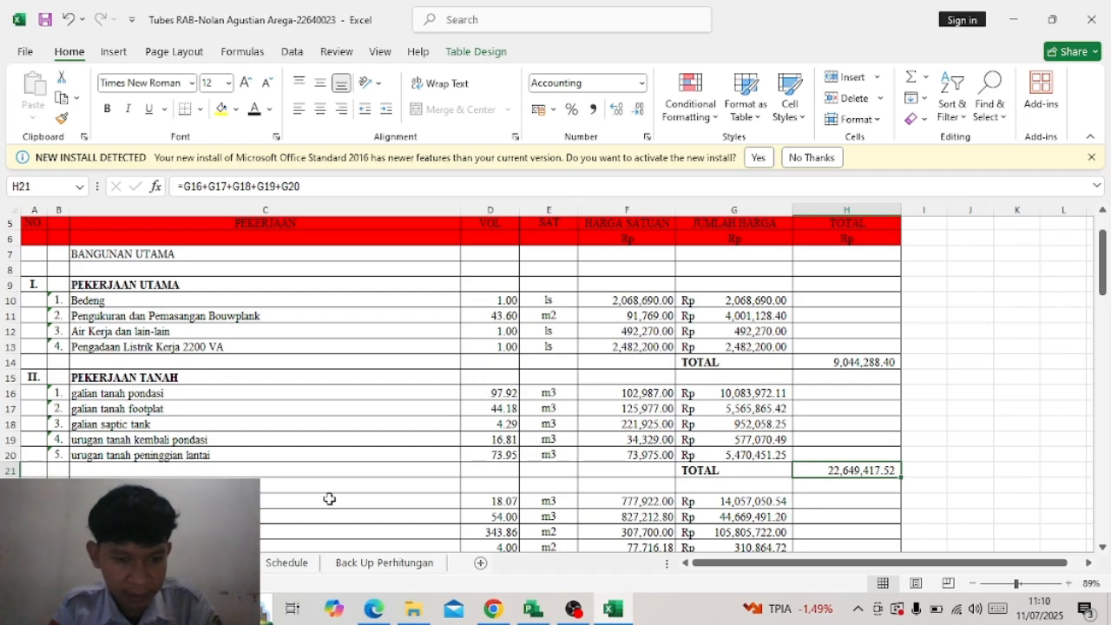
{"action": "left_click", "coordinate": [289, 563]}
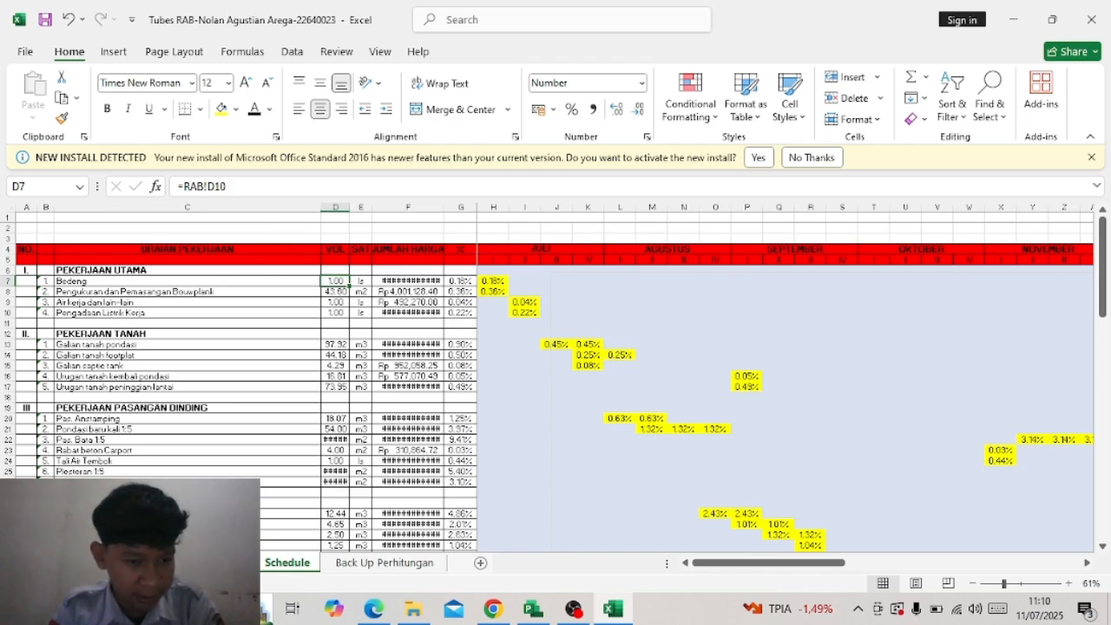
{"action": "left_click", "coordinate": [228, 562]}
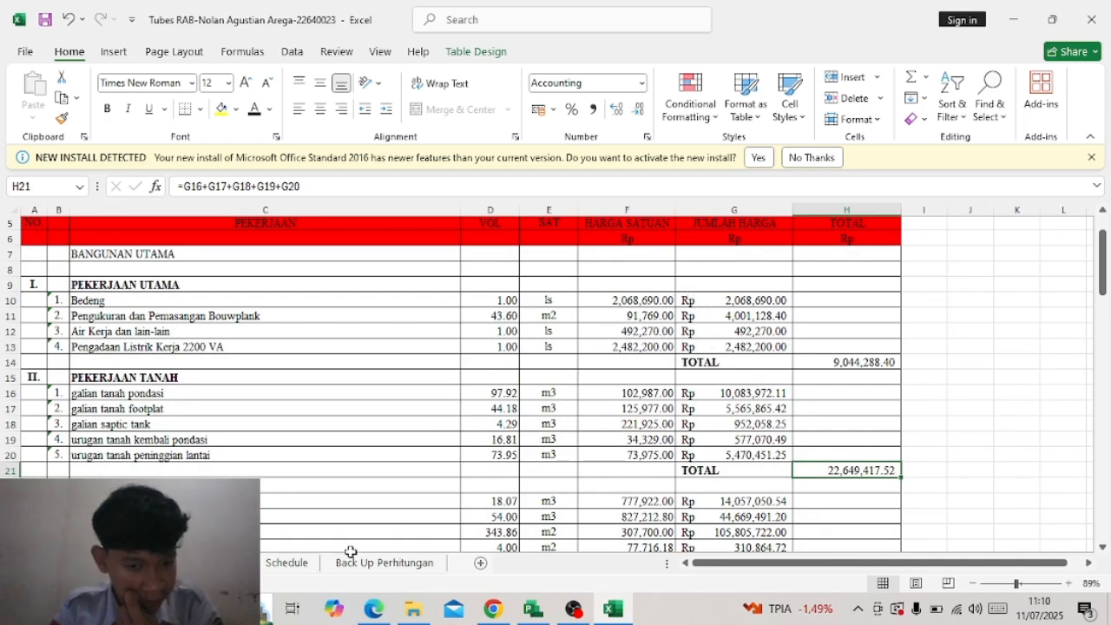
{"action": "left_click", "coordinate": [295, 562]}
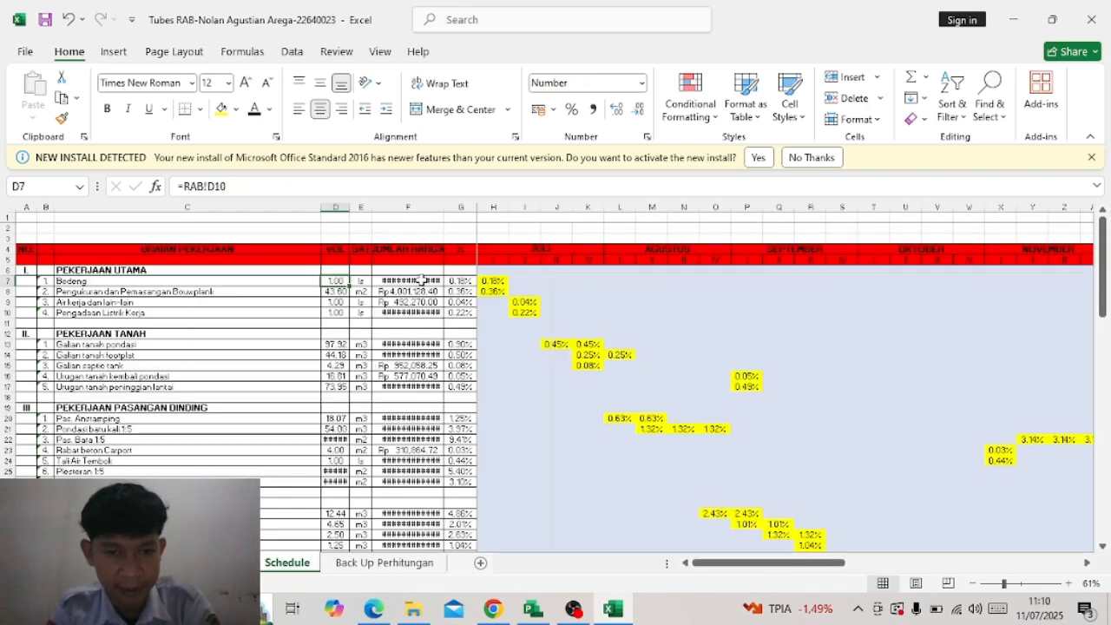
Review the Schedule work items down to the RENCANA TOTAL row and inspect the formula of the total JUMLAH HARGA
{"action": "scroll", "coordinate": [422, 280], "scroll_direction": "up", "scroll_amount": 3}
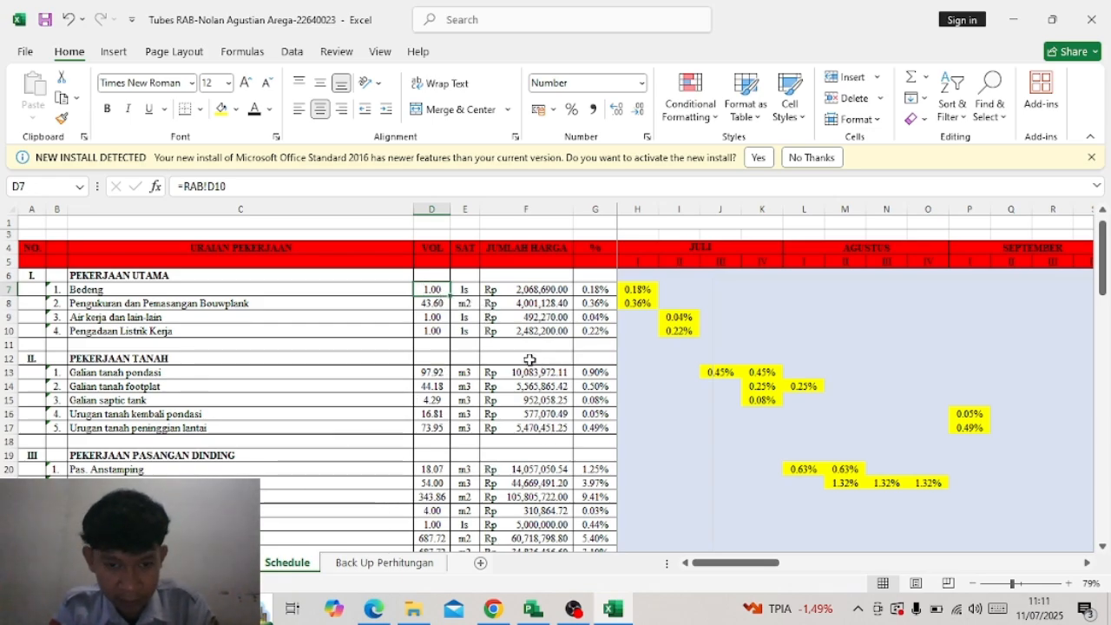
{"action": "scroll", "coordinate": [529, 359], "scroll_direction": "down", "scroll_amount": 4}
{"action": "scroll", "coordinate": [529, 360], "scroll_direction": "up", "scroll_amount": 1}
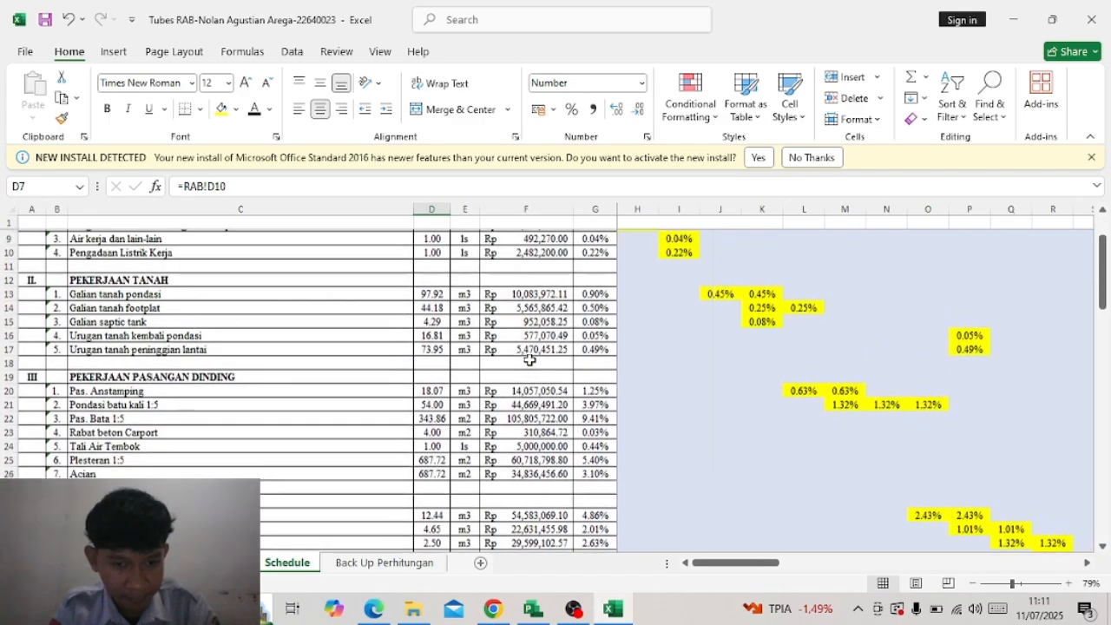
{"action": "scroll", "coordinate": [530, 359], "scroll_direction": "down", "scroll_amount": 6}
{"action": "scroll", "coordinate": [529, 359], "scroll_direction": "down", "scroll_amount": 15}
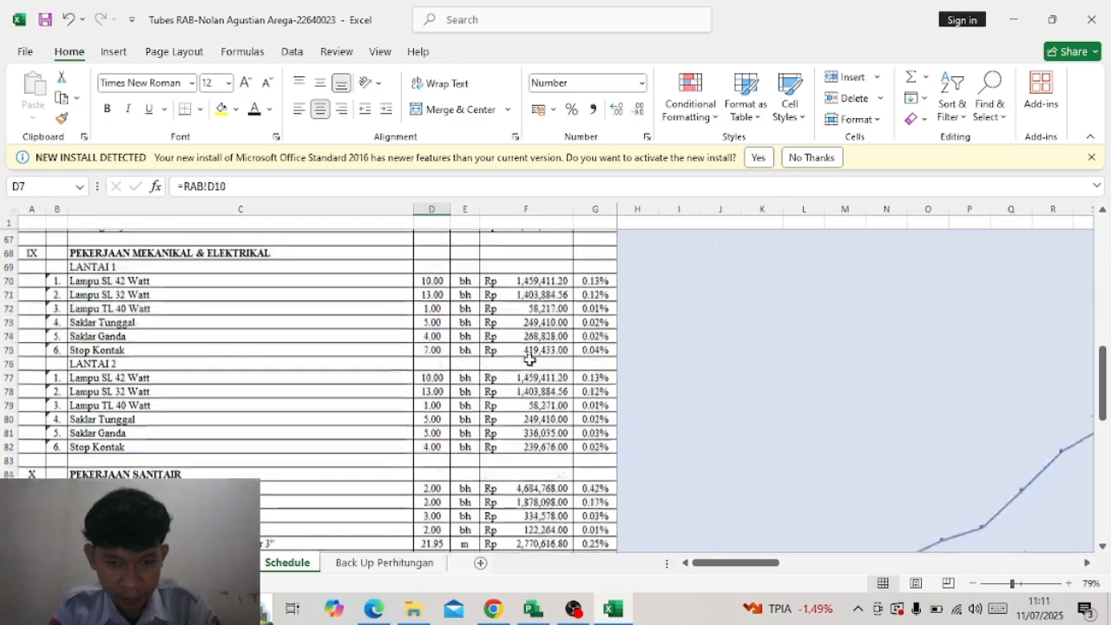
{"action": "scroll", "coordinate": [529, 359], "scroll_direction": "down", "scroll_amount": 4}
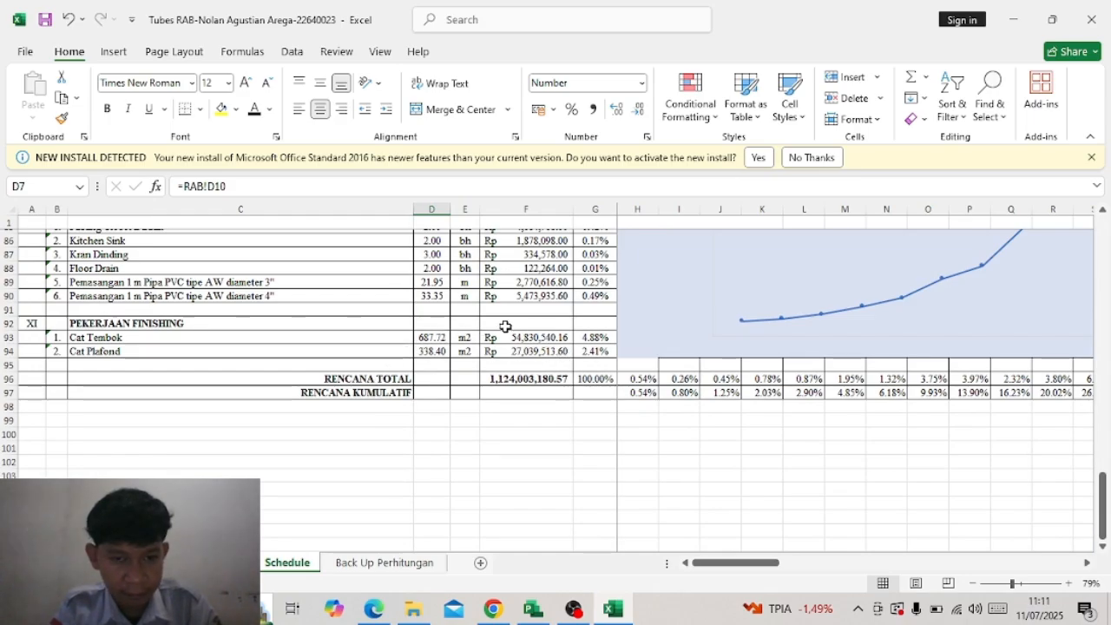
{"action": "scroll", "coordinate": [505, 325], "scroll_direction": "up", "scroll_amount": 20}
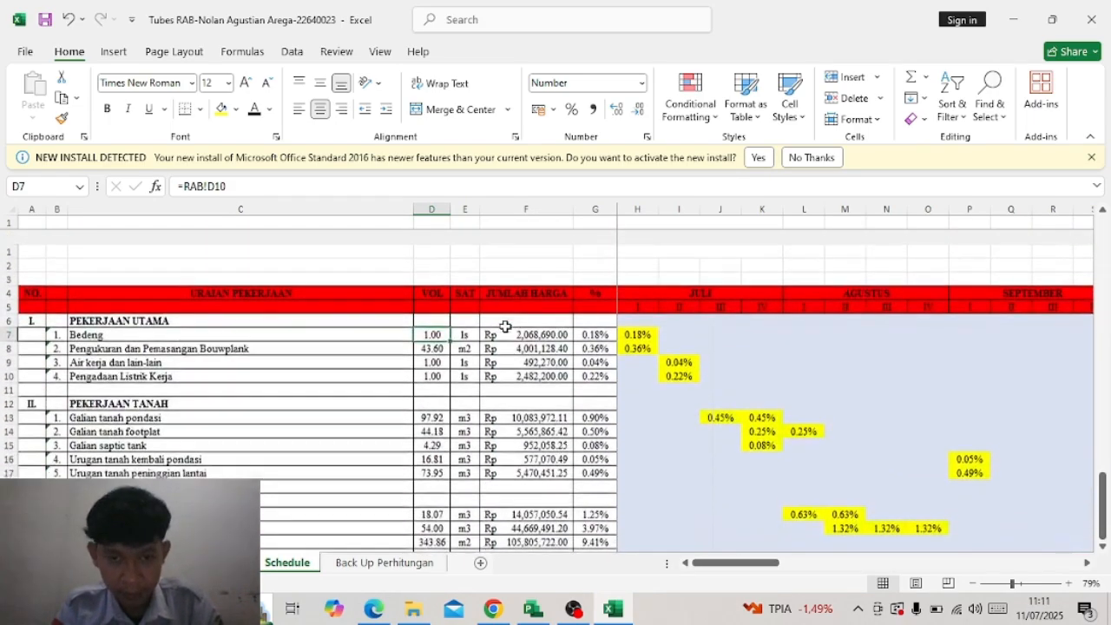
{"action": "scroll", "coordinate": [505, 326], "scroll_direction": "down", "scroll_amount": 10}
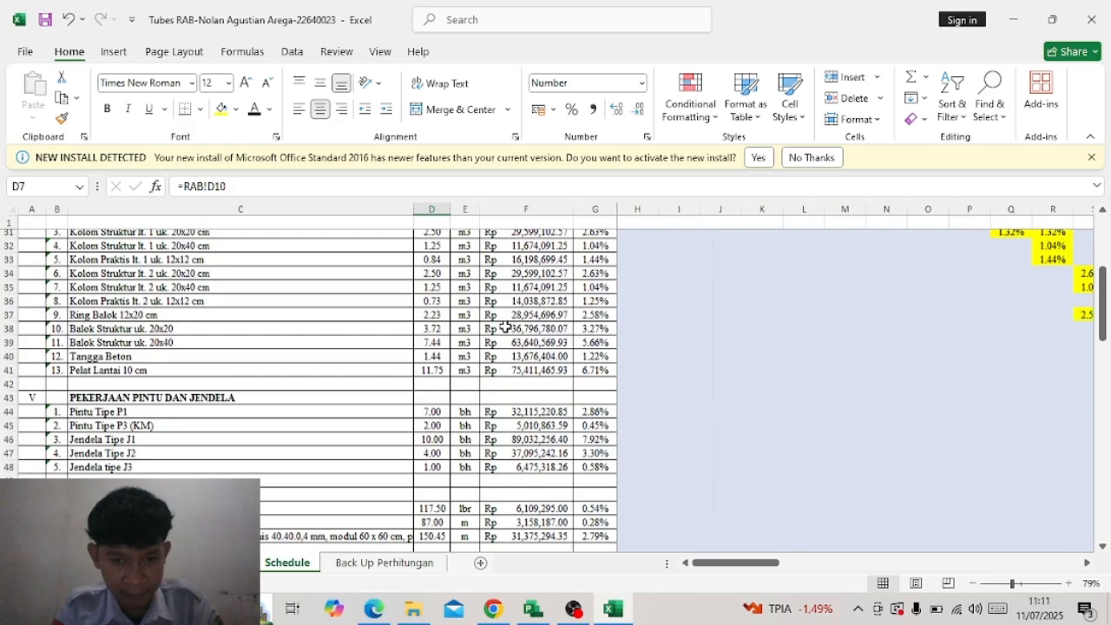
{"action": "scroll", "coordinate": [505, 325], "scroll_direction": "down", "scroll_amount": 18}
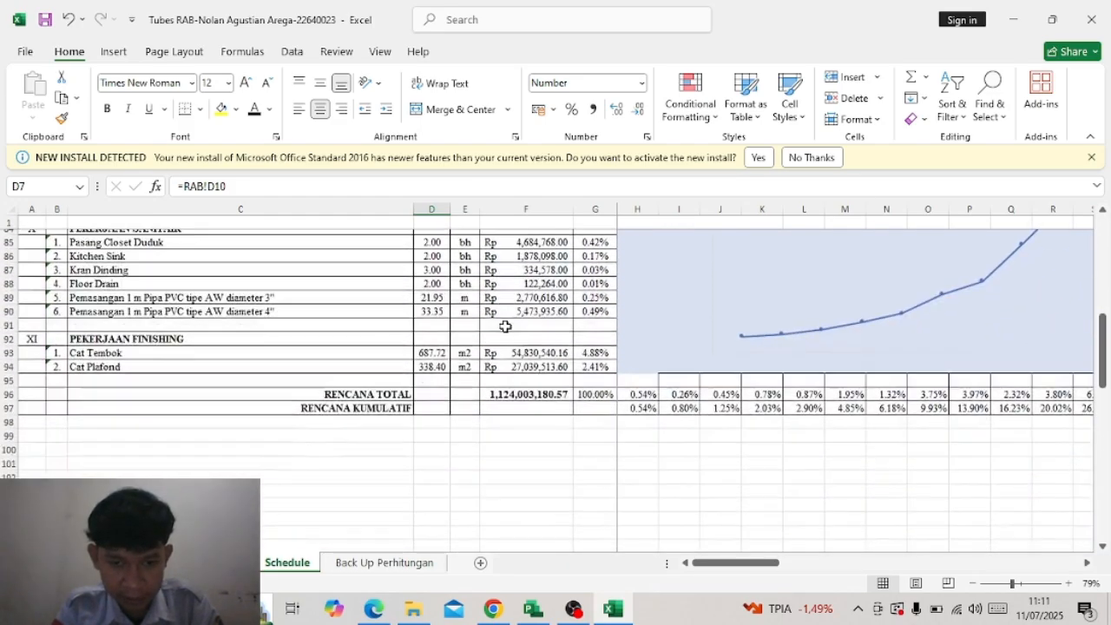
{"action": "left_click", "coordinate": [491, 394]}
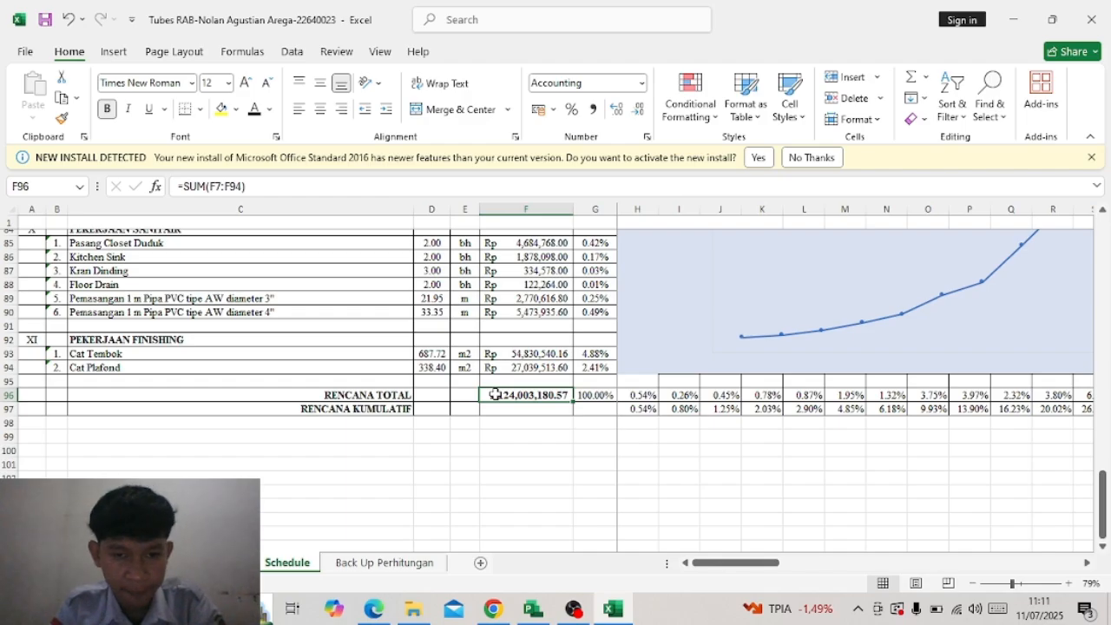
Inspect the JUMLAH HARGA and percentage formulas of the Bedeng row in the Schedule sheet
{"action": "scroll", "coordinate": [575, 321], "scroll_direction": "up", "scroll_amount": 20}
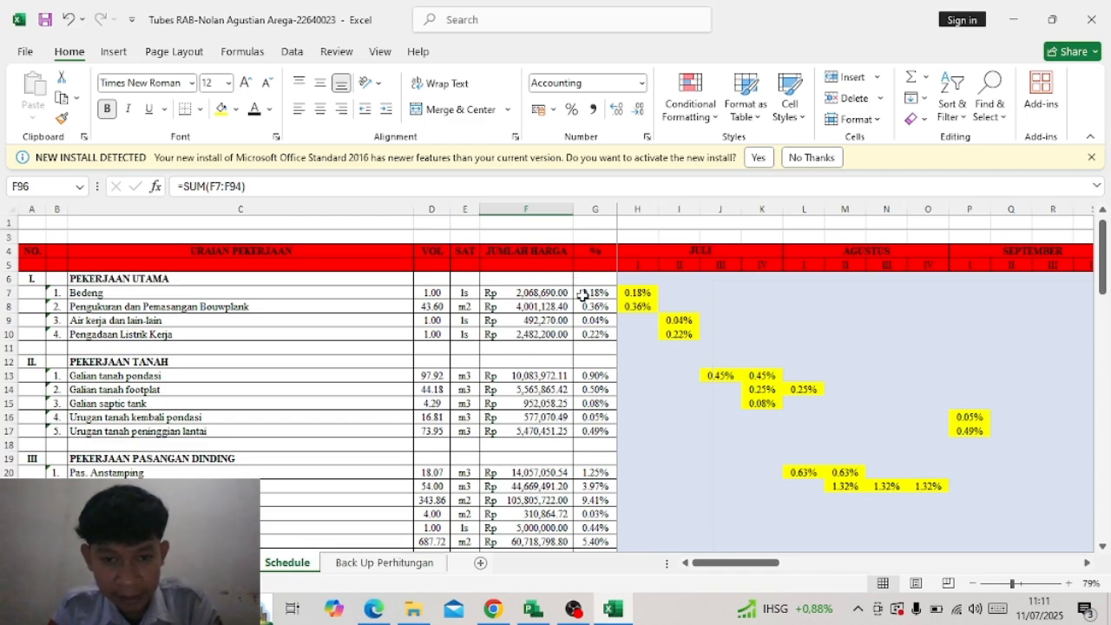
{"action": "left_click", "coordinate": [516, 294]}
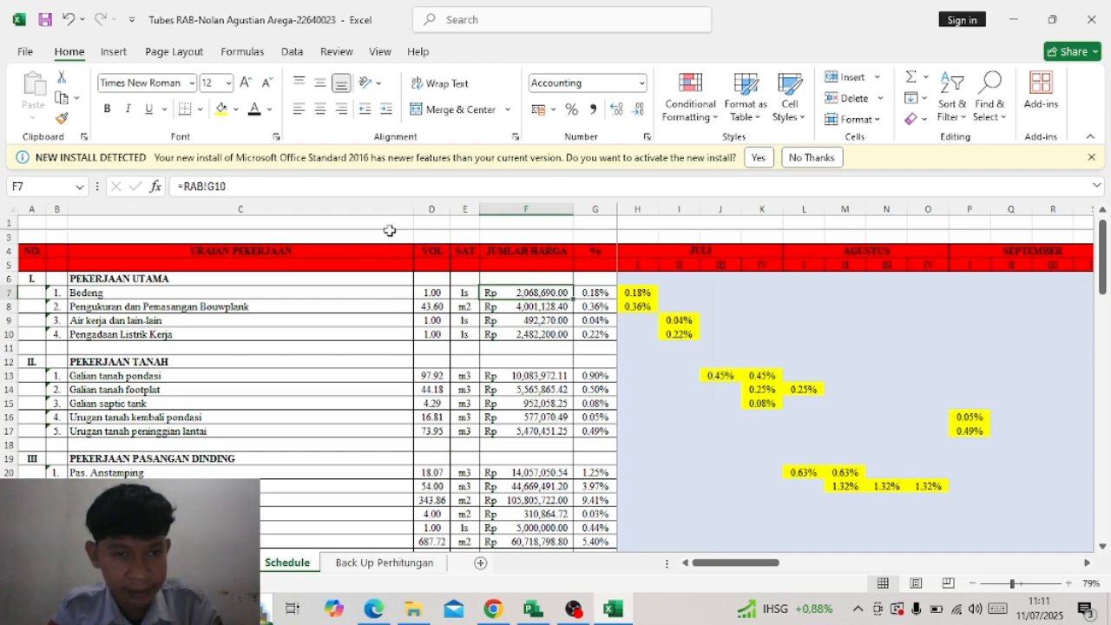
{"action": "left_click", "coordinate": [588, 293]}
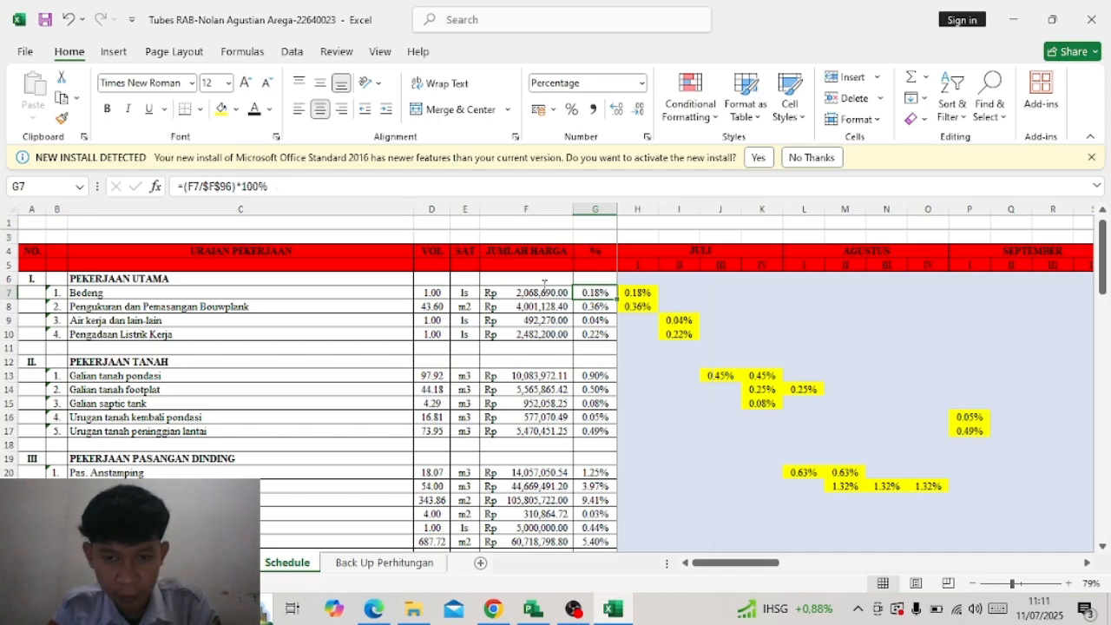
Trace the cells referenced by the Bedeng percentage formula, from its item cost to the total cost, and close the formula without changing it
{"action": "double_click", "coordinate": [593, 295]}
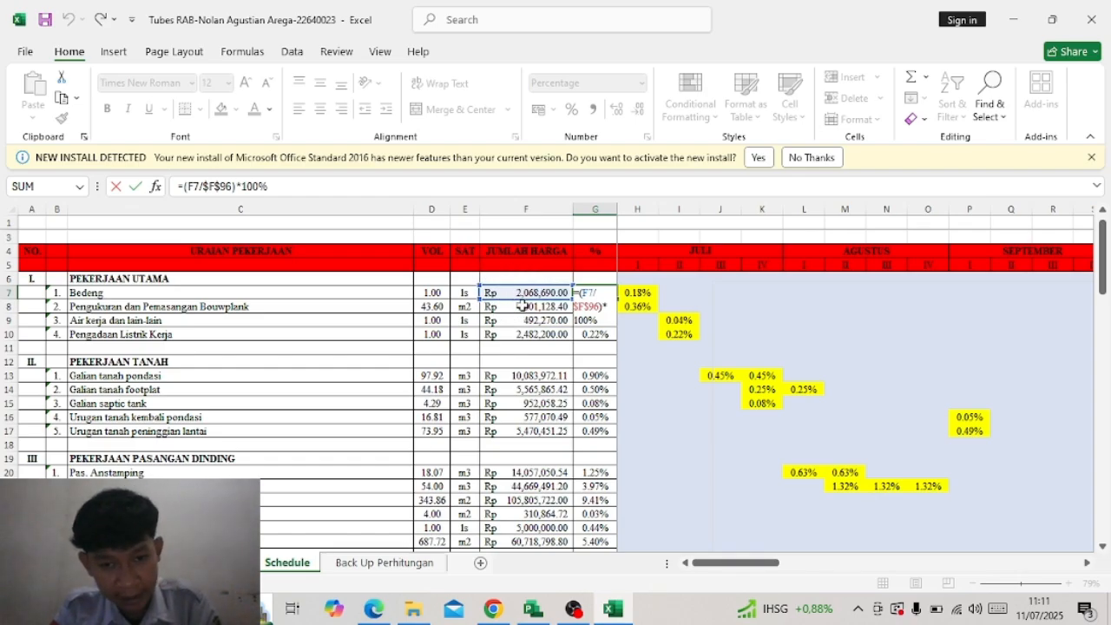
{"action": "scroll", "coordinate": [521, 311], "scroll_direction": "down", "scroll_amount": 12}
{"action": "scroll", "coordinate": [521, 304], "scroll_direction": "down", "scroll_amount": 16}
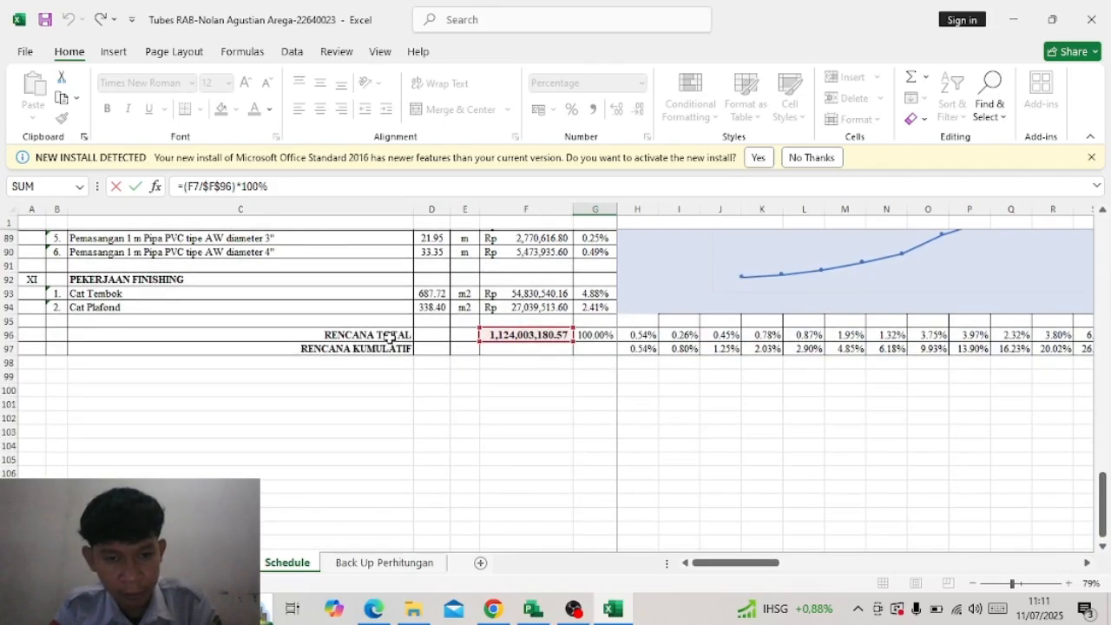
{"action": "scroll", "coordinate": [571, 318], "scroll_direction": "up", "scroll_amount": 7}
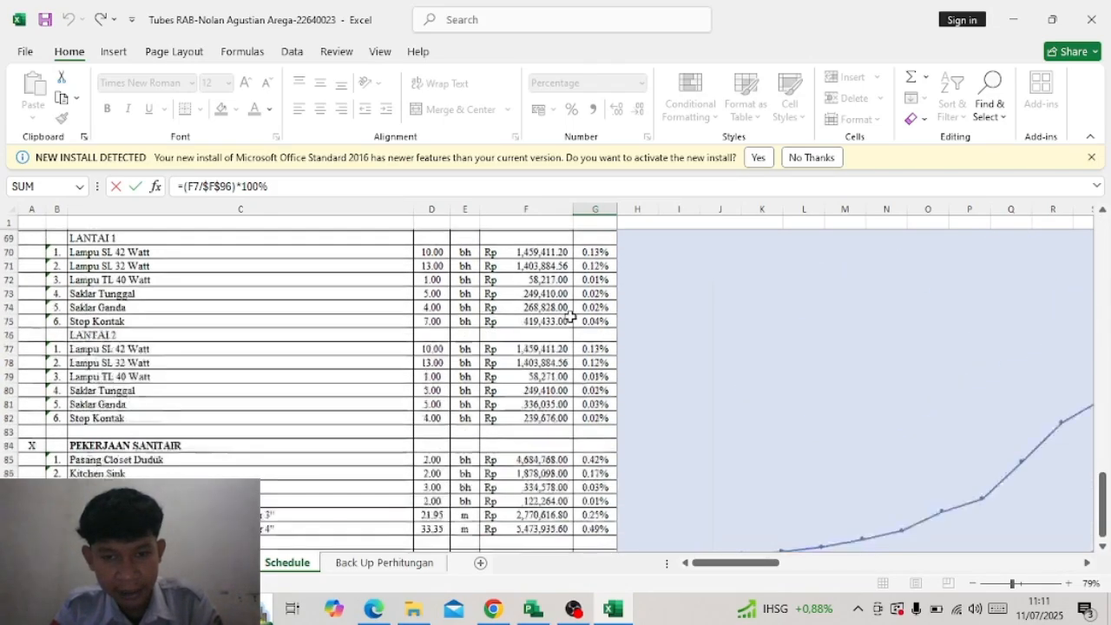
{"action": "scroll", "coordinate": [571, 318], "scroll_direction": "up", "scroll_amount": 20}
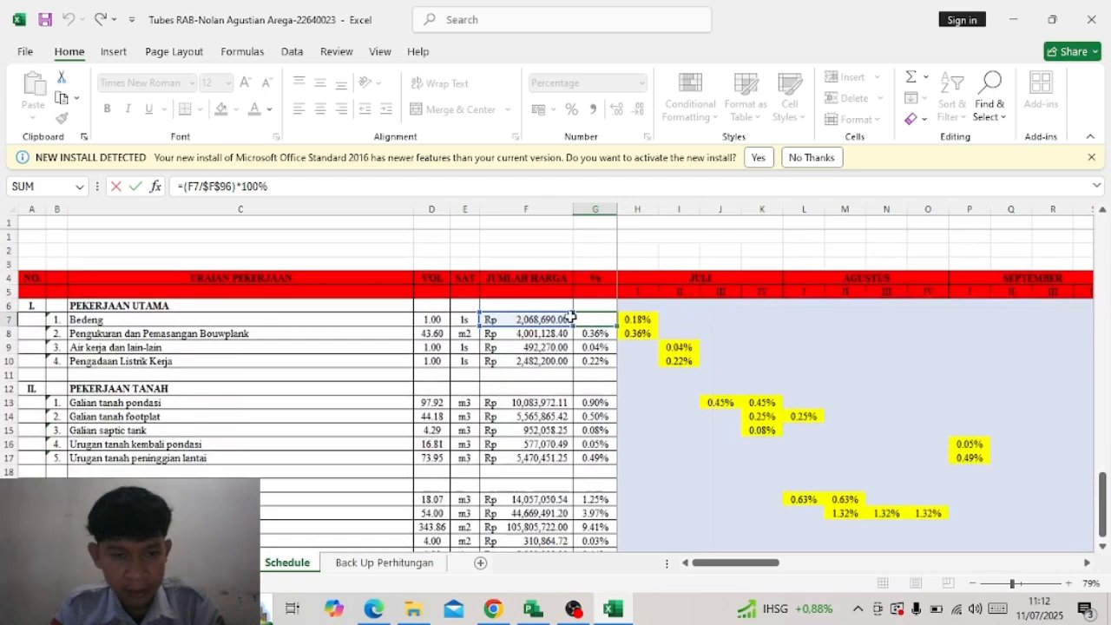
{"action": "scroll", "coordinate": [571, 318], "scroll_direction": "down", "scroll_amount": 1}
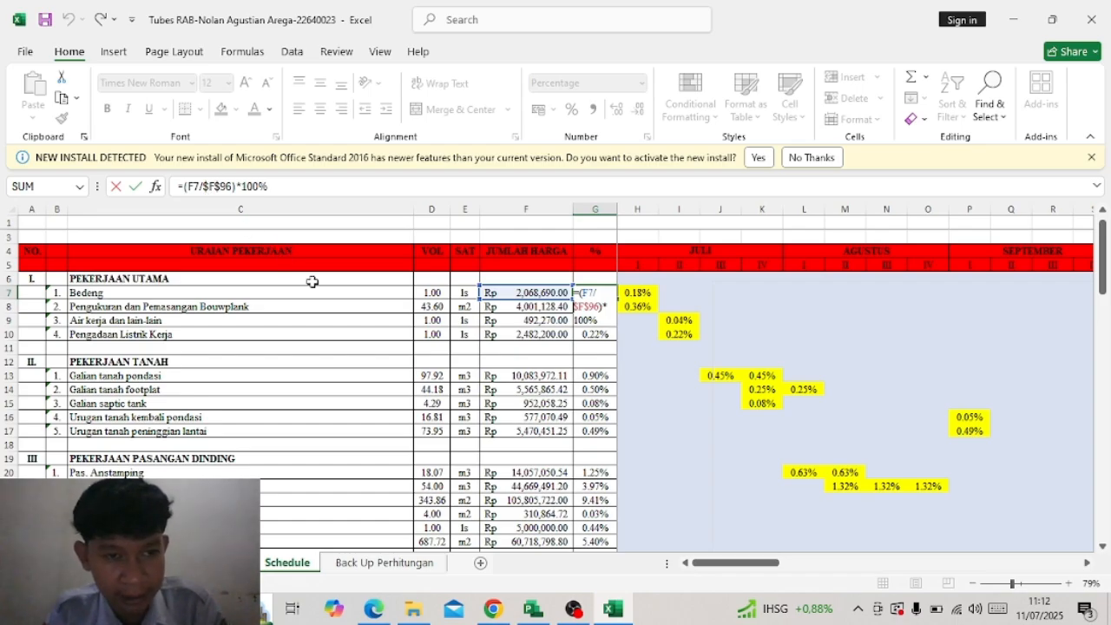
{"action": "scroll", "coordinate": [483, 355], "scroll_direction": "down", "scroll_amount": 4}
{"action": "scroll", "coordinate": [483, 356], "scroll_direction": "down", "scroll_amount": 20}
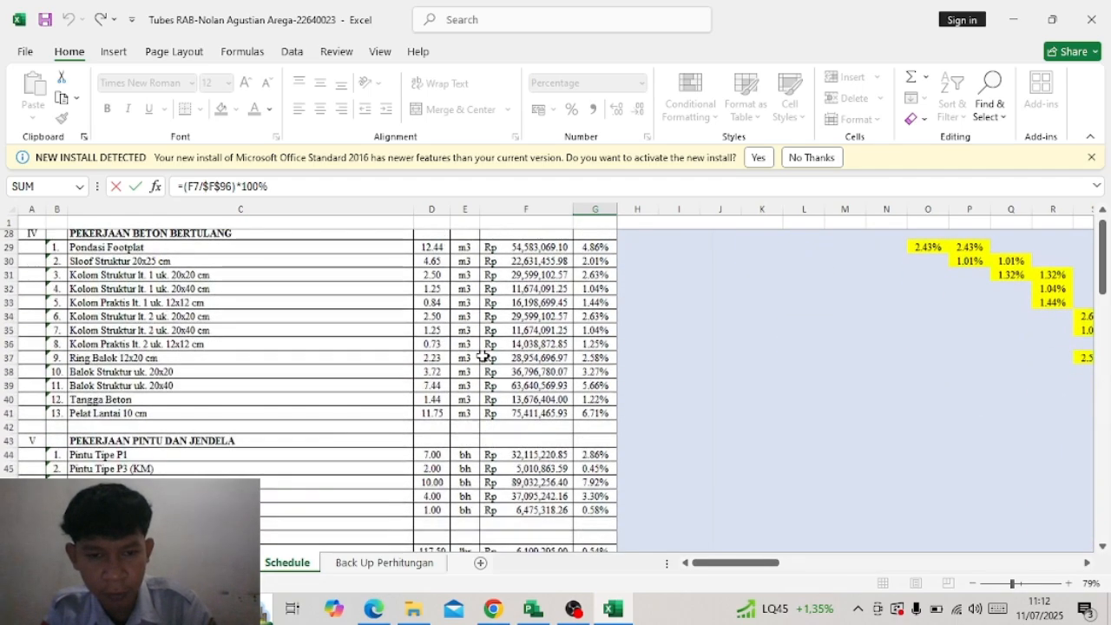
{"action": "scroll", "coordinate": [483, 355], "scroll_direction": "up", "scroll_amount": 6}
{"action": "scroll", "coordinate": [483, 356], "scroll_direction": "up", "scroll_amount": 19}
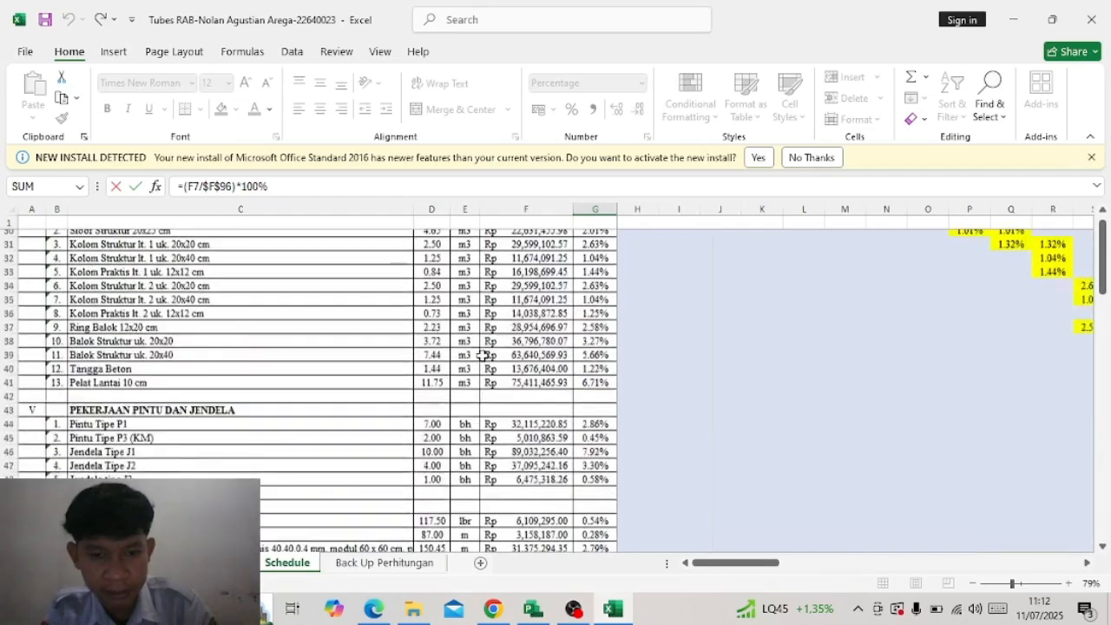
{"action": "scroll", "coordinate": [556, 312], "scroll_direction": "down", "scroll_amount": 1}
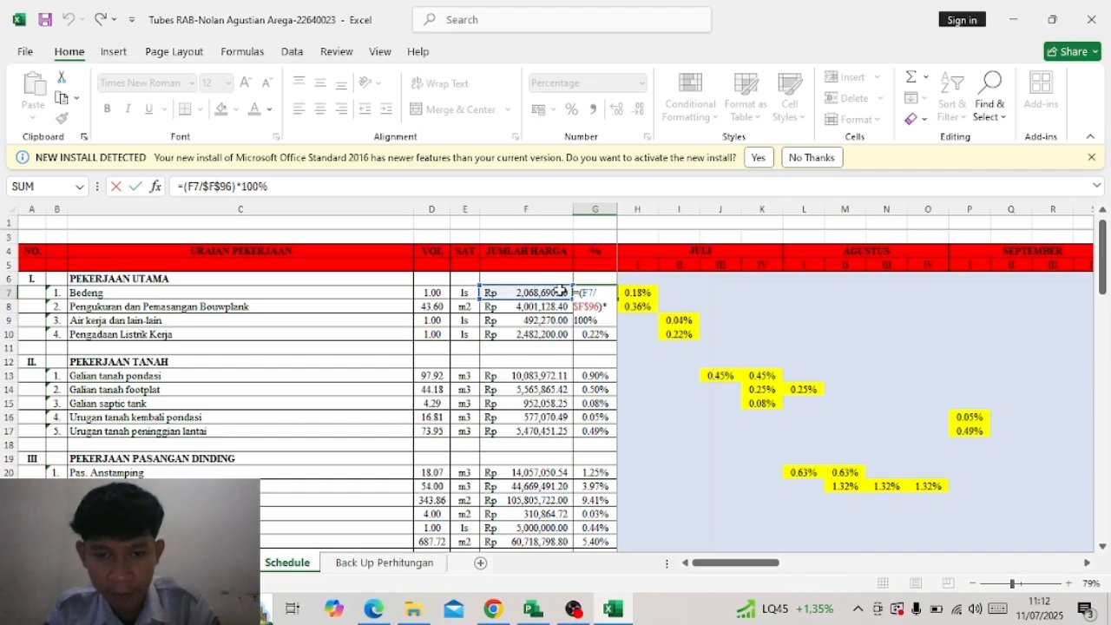
{"action": "left_click", "coordinate": [603, 347]}
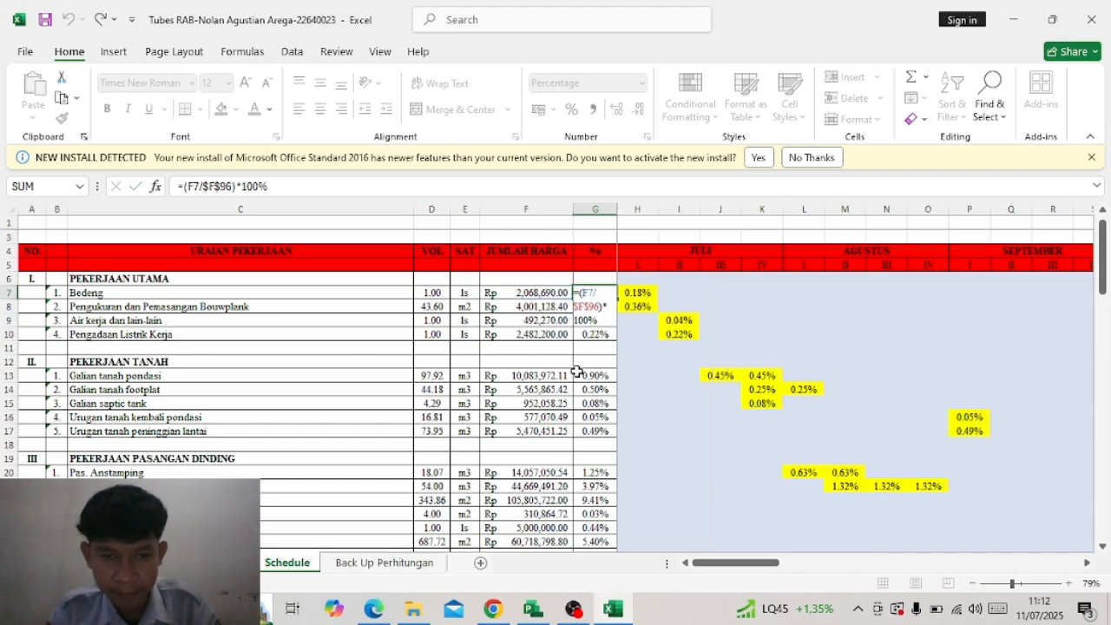
{"action": "key", "text": "Return"}
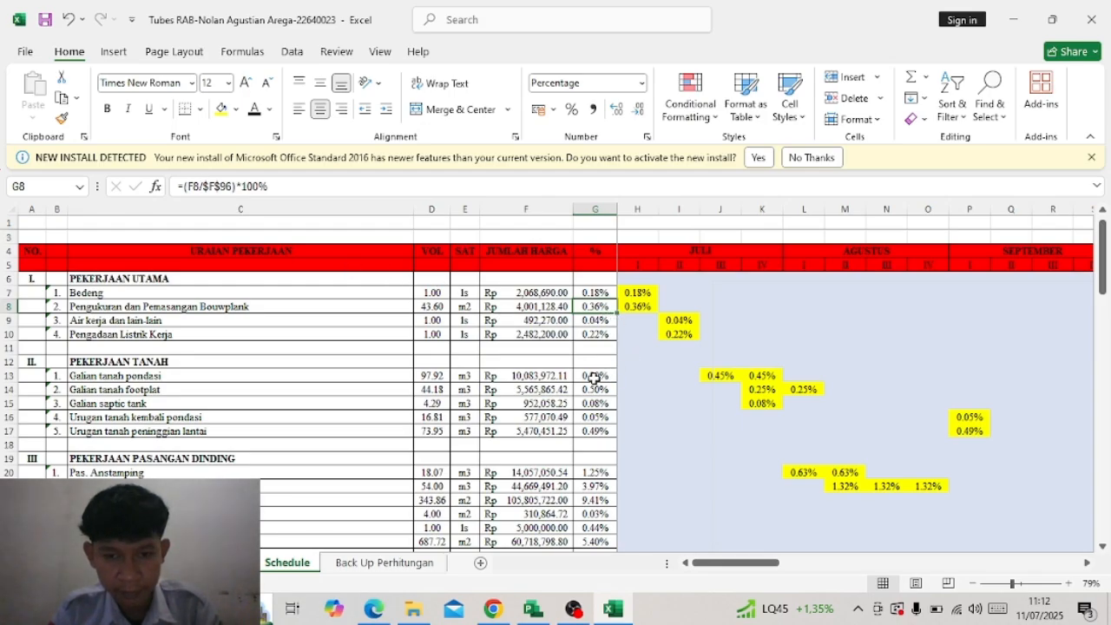
Review the percentage column of all work items from PEKERJAAN UTAMA down to the end of the Schedule table
{"action": "scroll", "coordinate": [594, 376], "scroll_direction": "down", "scroll_amount": 20}
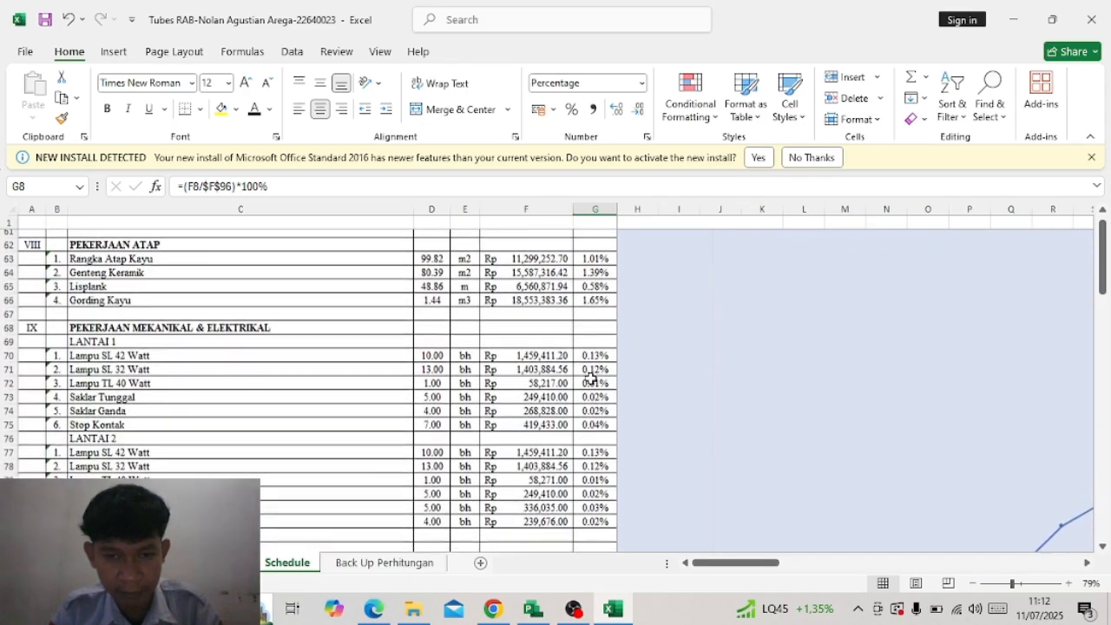
{"action": "scroll", "coordinate": [590, 375], "scroll_direction": "down", "scroll_amount": 8}
{"action": "scroll", "coordinate": [591, 380], "scroll_direction": "up", "scroll_amount": 8}
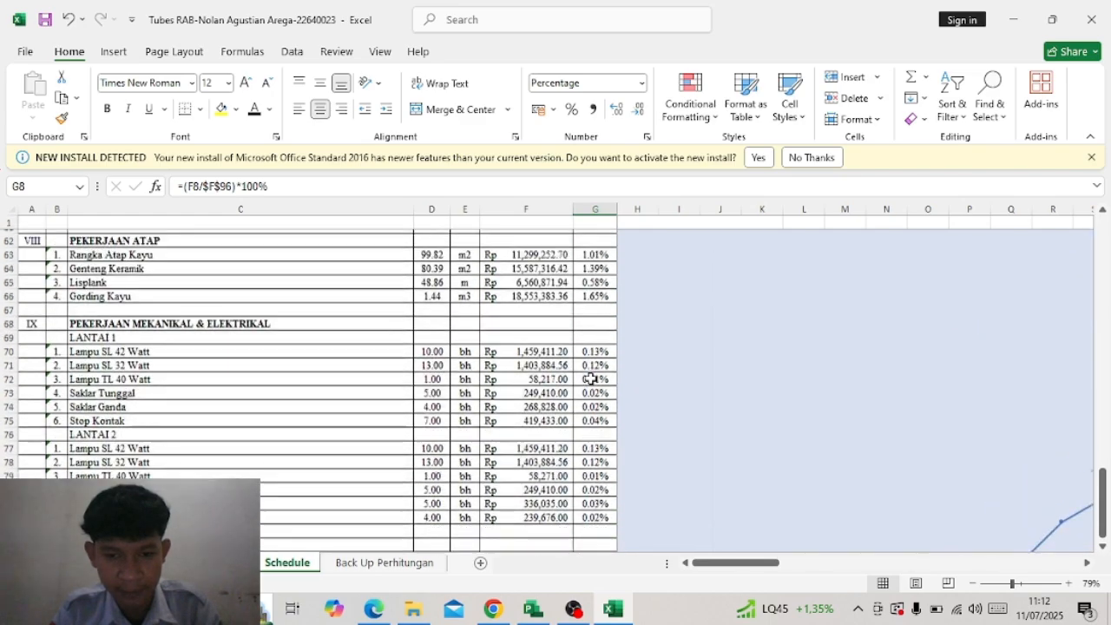
{"action": "scroll", "coordinate": [590, 379], "scroll_direction": "up", "scroll_amount": 20}
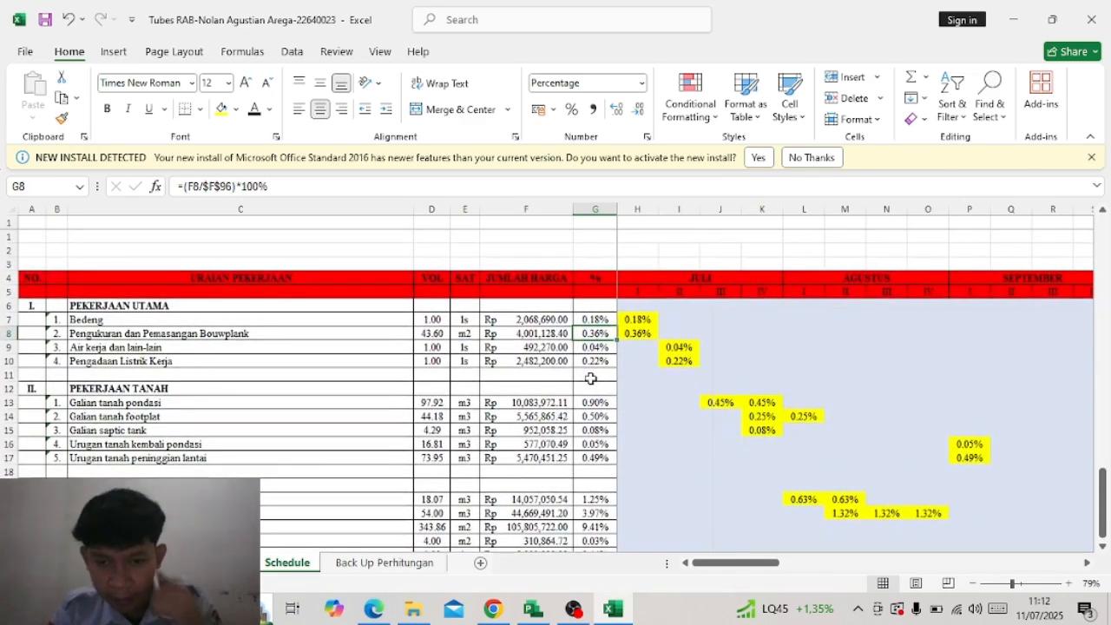
{"action": "scroll", "coordinate": [590, 378], "scroll_direction": "down", "scroll_amount": 1}
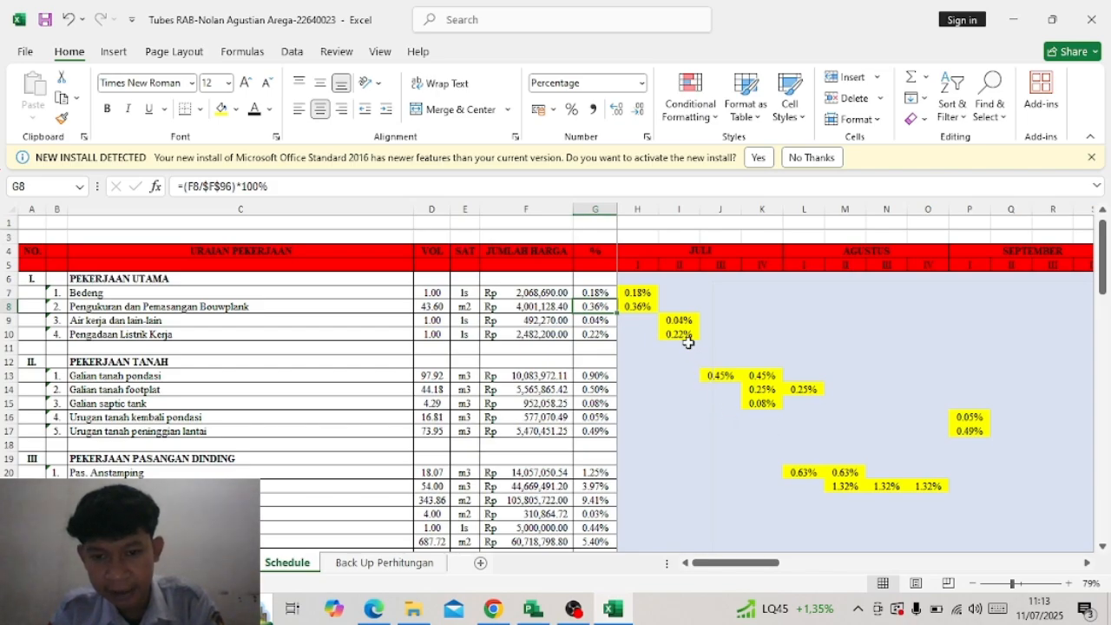
Examine how the work items' percentages are spread over the highlighted weekly columns from JULI to SEPTEMBER
{"action": "scroll", "coordinate": [687, 343], "scroll_direction": "down", "scroll_amount": 3}
{"action": "scroll", "coordinate": [688, 343], "scroll_direction": "right", "scroll_amount": 1}
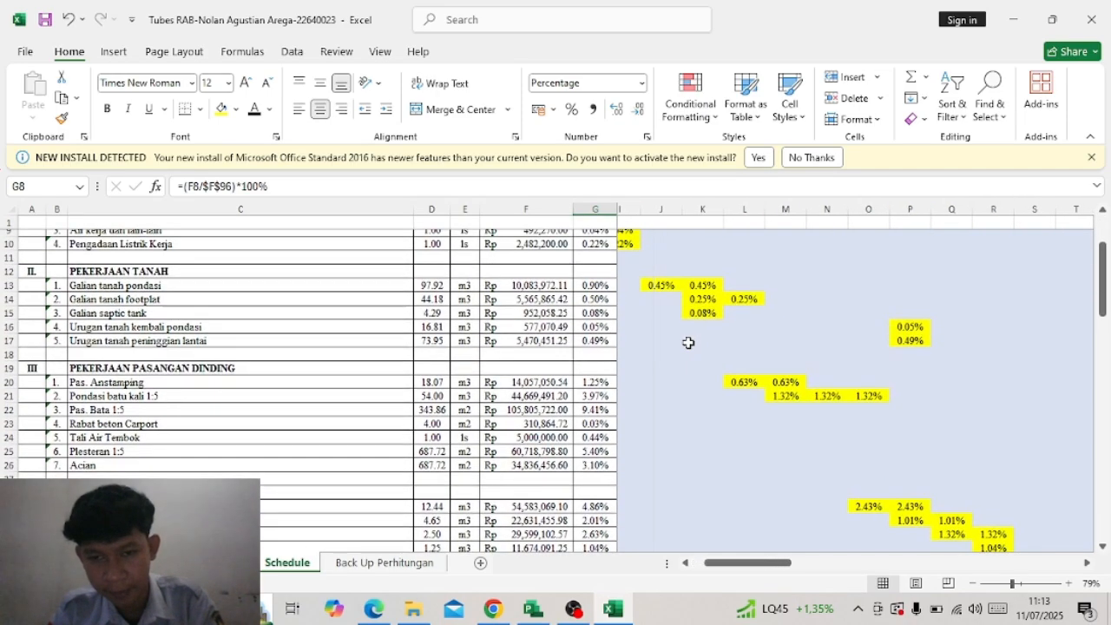
{"action": "scroll", "coordinate": [687, 343], "scroll_direction": "left", "scroll_amount": 1}
{"action": "scroll", "coordinate": [668, 339], "scroll_direction": "up", "scroll_amount": 3}
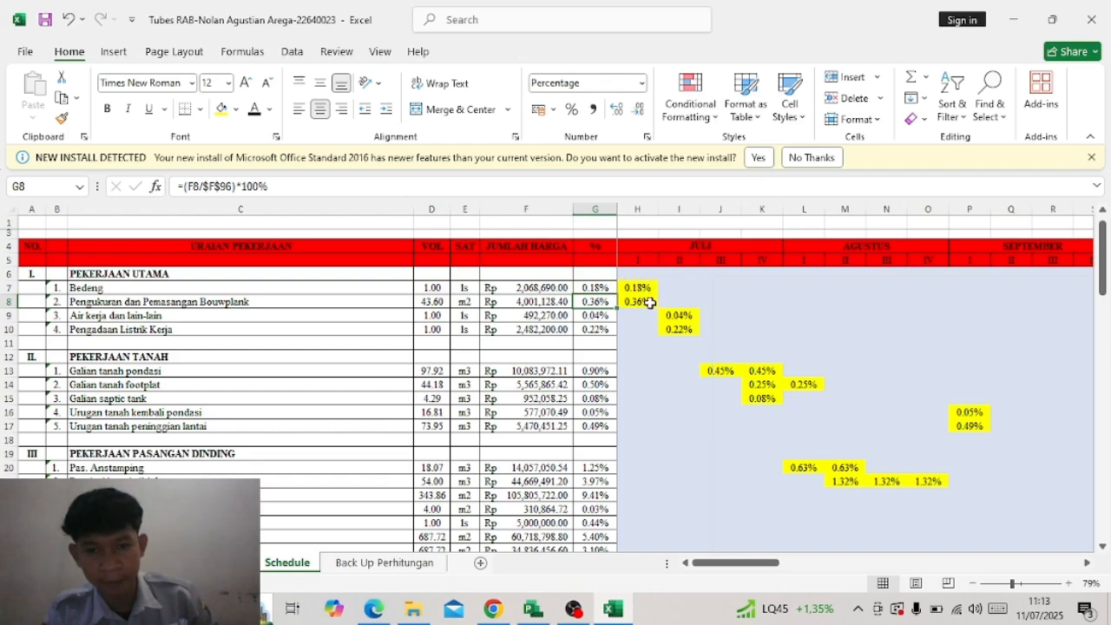
{"action": "scroll", "coordinate": [658, 319], "scroll_direction": "down", "scroll_amount": 2}
{"action": "scroll", "coordinate": [659, 318], "scroll_direction": "up", "scroll_amount": 1}
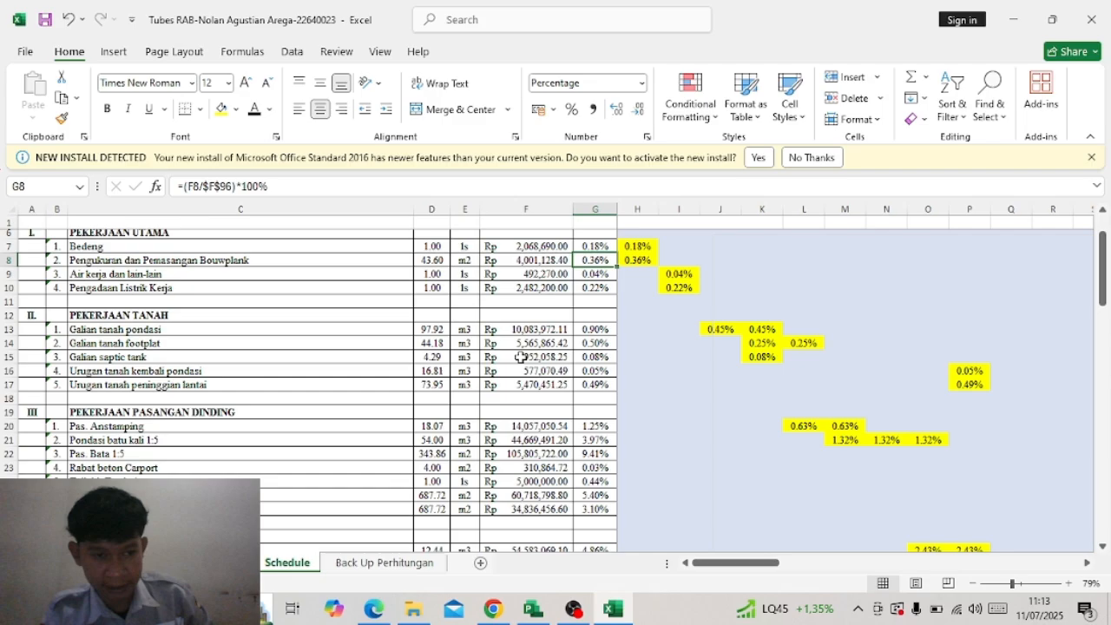
Examine the highlighted weekly percentages of the work items from PEKERJAAN UTAMA down to PEKERJAAN MEKANIKAL & ELEKTRIKAL
{"action": "scroll", "coordinate": [519, 356], "scroll_direction": "up", "scroll_amount": 2}
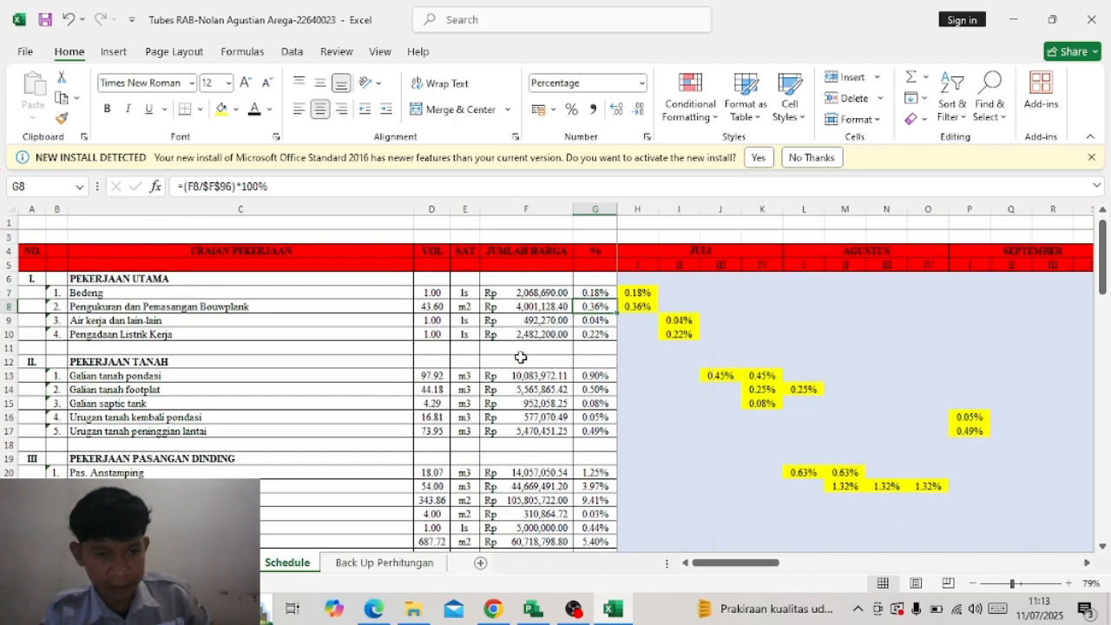
{"action": "scroll", "coordinate": [685, 347], "scroll_direction": "down", "scroll_amount": 6}
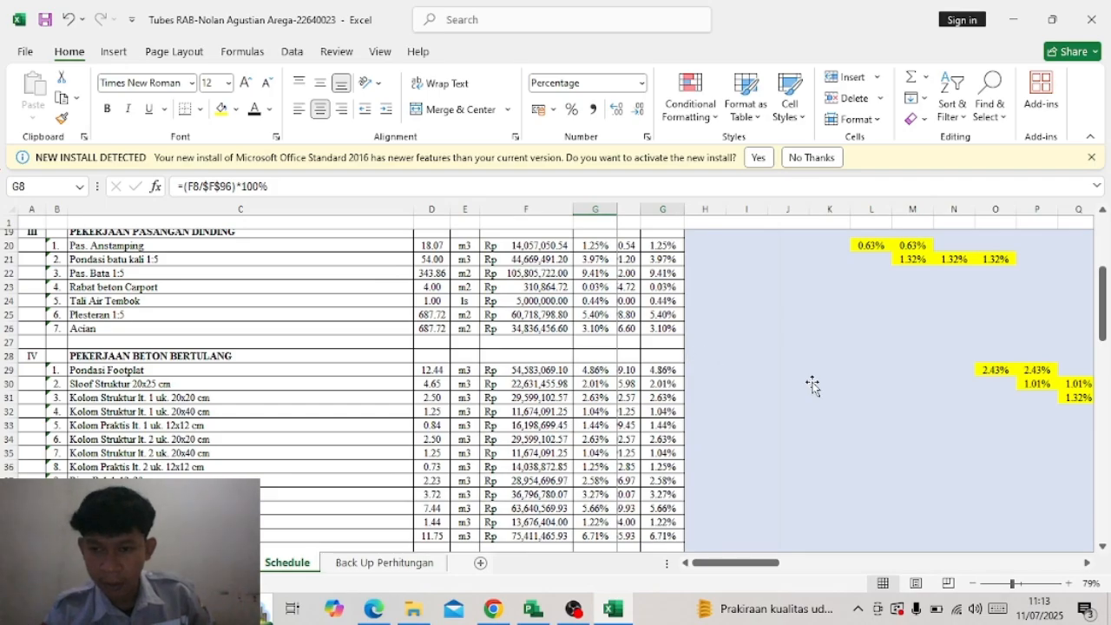
{"action": "scroll", "coordinate": [812, 384], "scroll_direction": "right", "scroll_amount": 1}
{"action": "scroll", "coordinate": [812, 385], "scroll_direction": "down", "scroll_amount": 4}
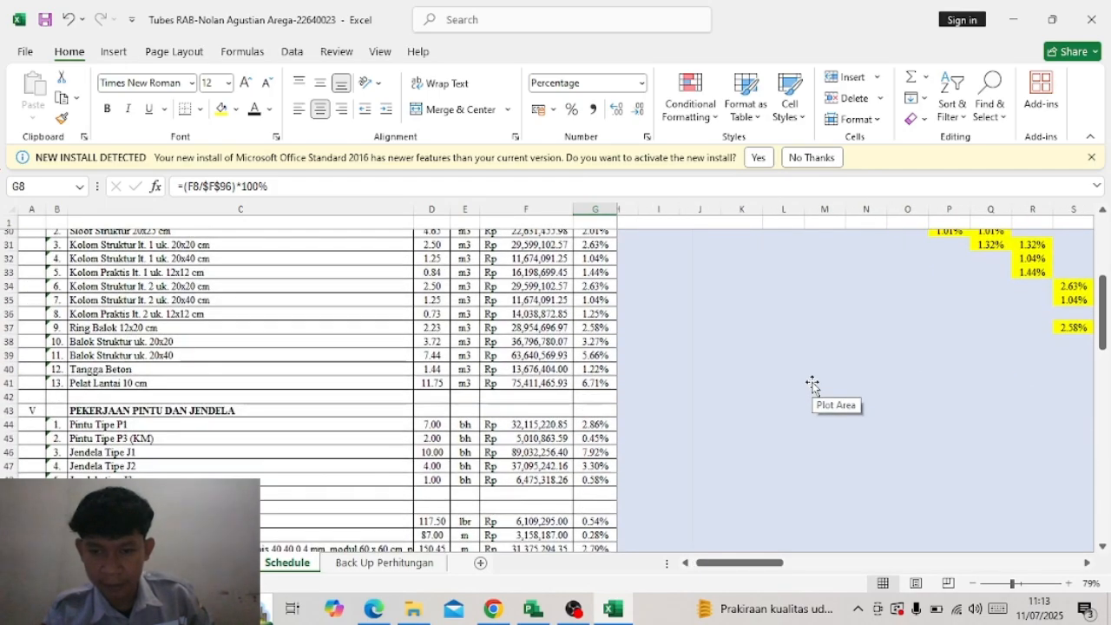
{"action": "scroll", "coordinate": [812, 384], "scroll_direction": "down", "scroll_amount": 11}
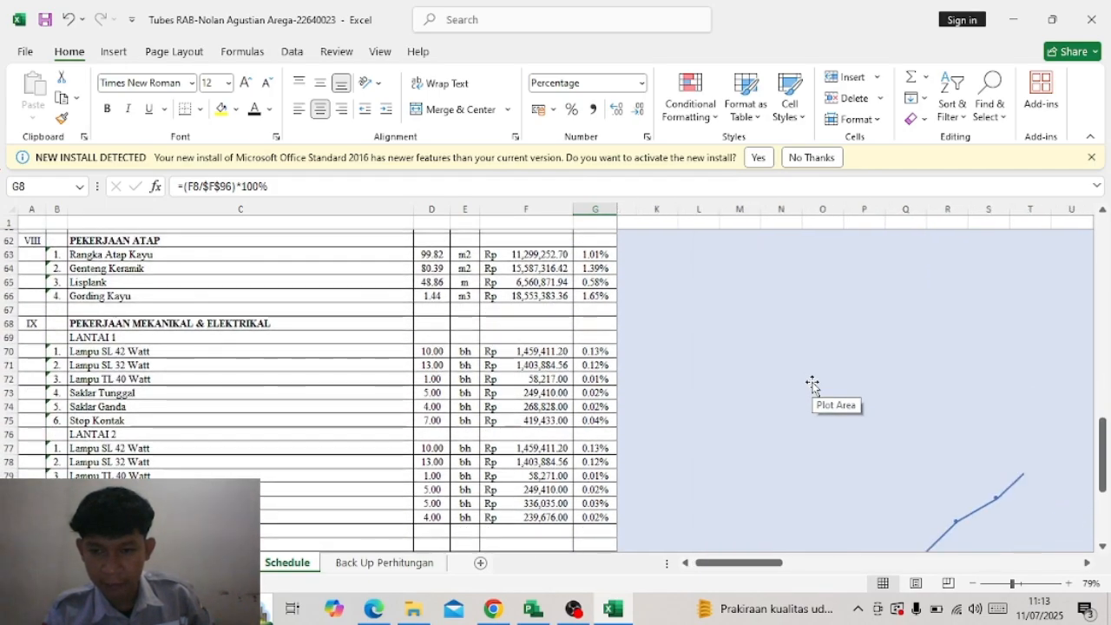
{"action": "scroll", "coordinate": [812, 384], "scroll_direction": "right", "scroll_amount": 9}
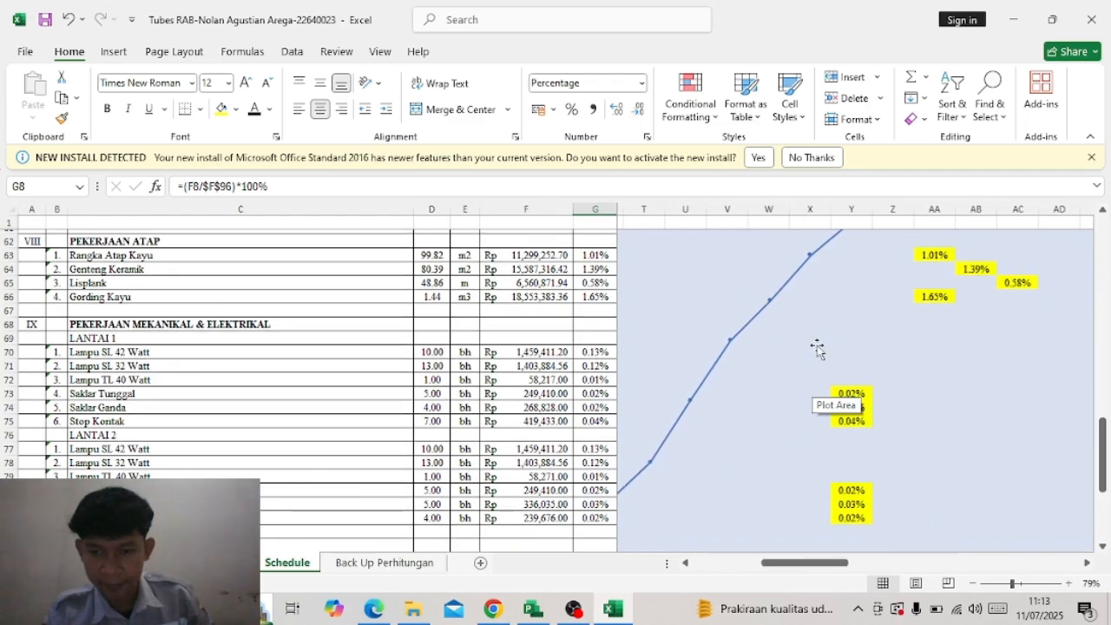
{"action": "scroll", "coordinate": [817, 347], "scroll_direction": "right", "scroll_amount": 2}
{"action": "scroll", "coordinate": [817, 347], "scroll_direction": "up", "scroll_amount": 6}
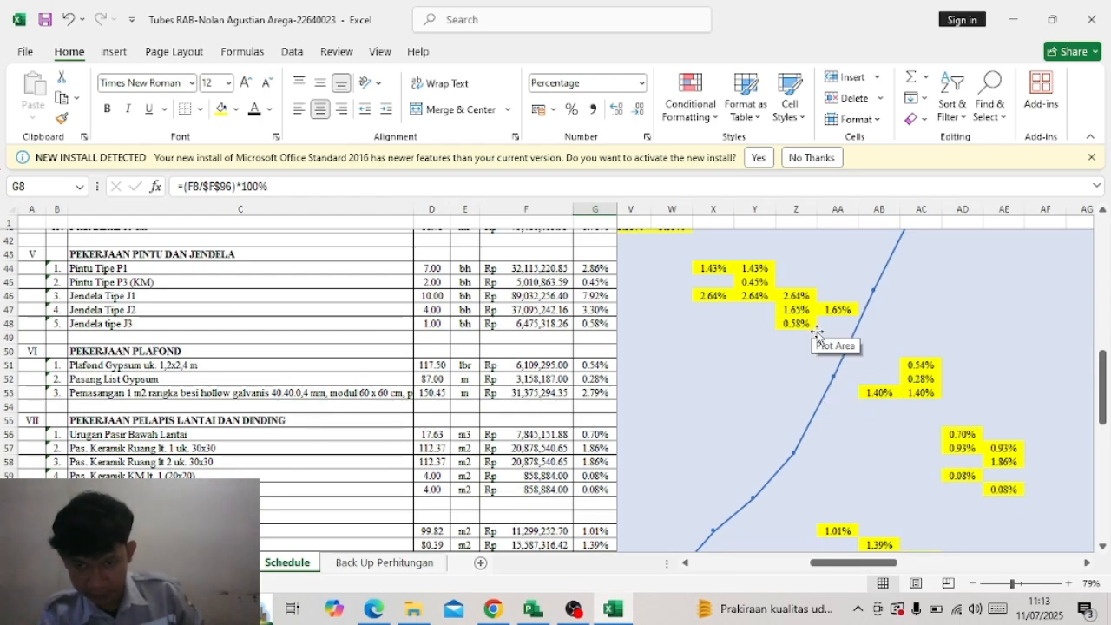
Review the weekly percentage distribution back up from PEKERJAAN PINTU DAN JENDELA through PEKERJAAN BETON BERTULANG to PEKERJAAN PASANGAN DINDING
{"action": "scroll", "coordinate": [777, 315], "scroll_direction": "up", "scroll_amount": 2}
{"action": "scroll", "coordinate": [777, 316], "scroll_direction": "left", "scroll_amount": 2}
{"action": "scroll", "coordinate": [778, 316], "scroll_direction": "up", "scroll_amount": 4}
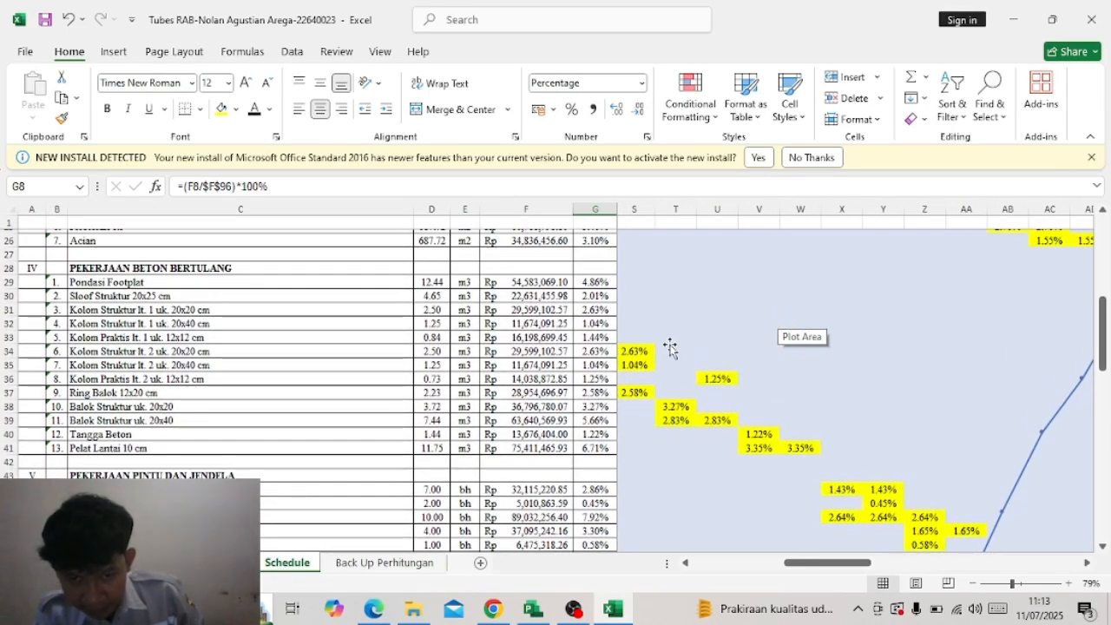
{"action": "scroll", "coordinate": [668, 347], "scroll_direction": "left", "scroll_amount": 1}
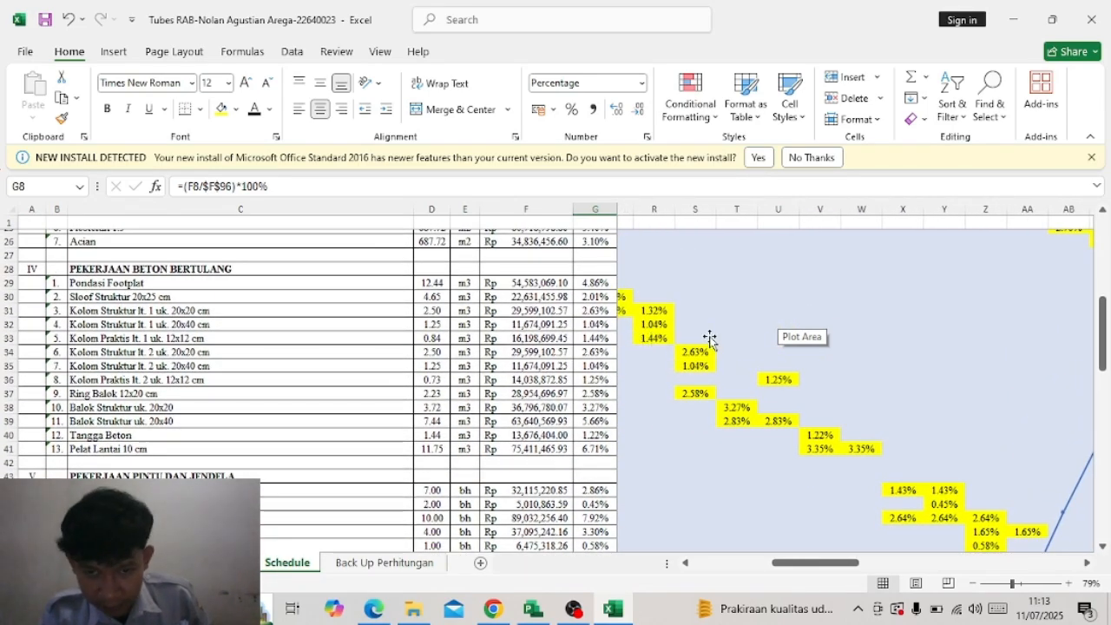
{"action": "scroll", "coordinate": [655, 308], "scroll_direction": "left", "scroll_amount": 2}
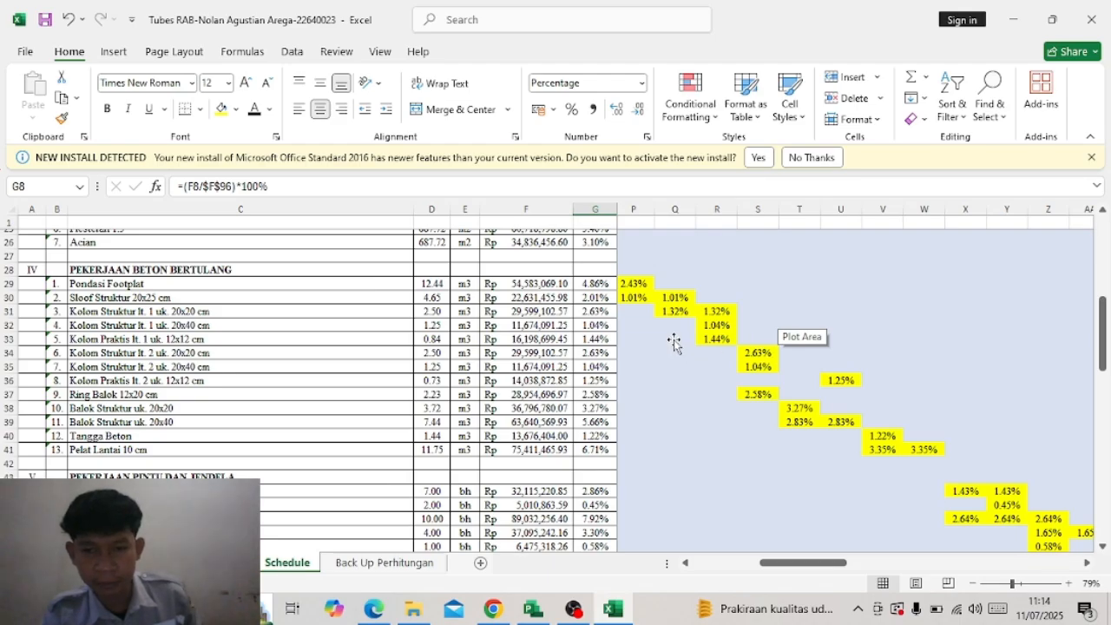
{"action": "scroll", "coordinate": [675, 343], "scroll_direction": "up", "scroll_amount": 1}
{"action": "scroll", "coordinate": [674, 342], "scroll_direction": "left", "scroll_amount": 2}
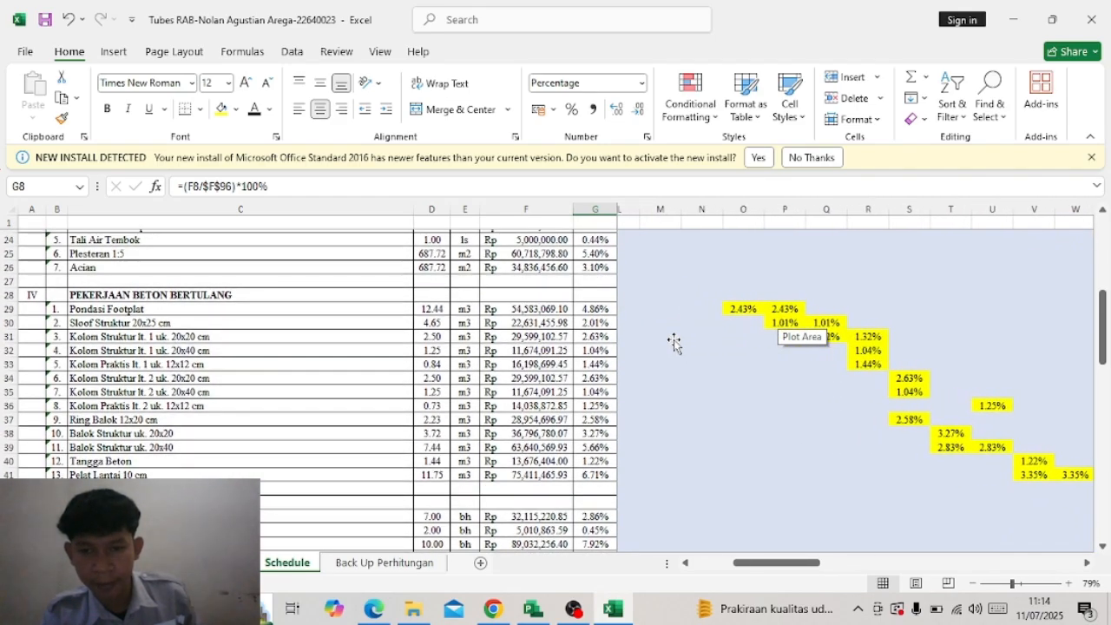
{"action": "scroll", "coordinate": [719, 289], "scroll_direction": "up", "scroll_amount": 3}
{"action": "scroll", "coordinate": [719, 289], "scroll_direction": "left", "scroll_amount": 1}
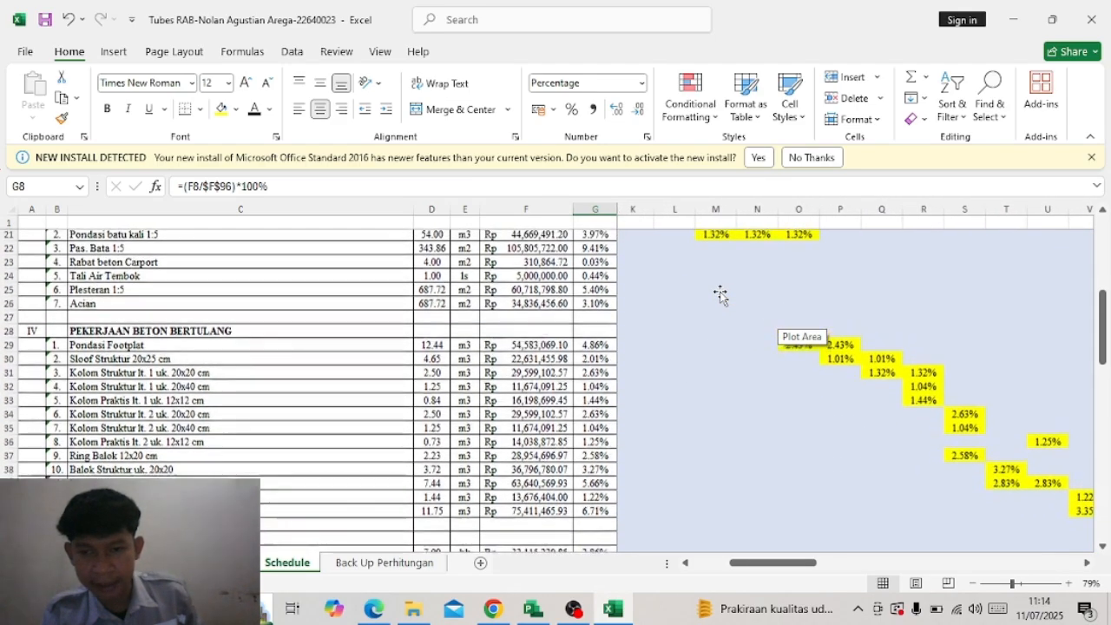
{"action": "scroll", "coordinate": [720, 294], "scroll_direction": "up", "scroll_amount": 1}
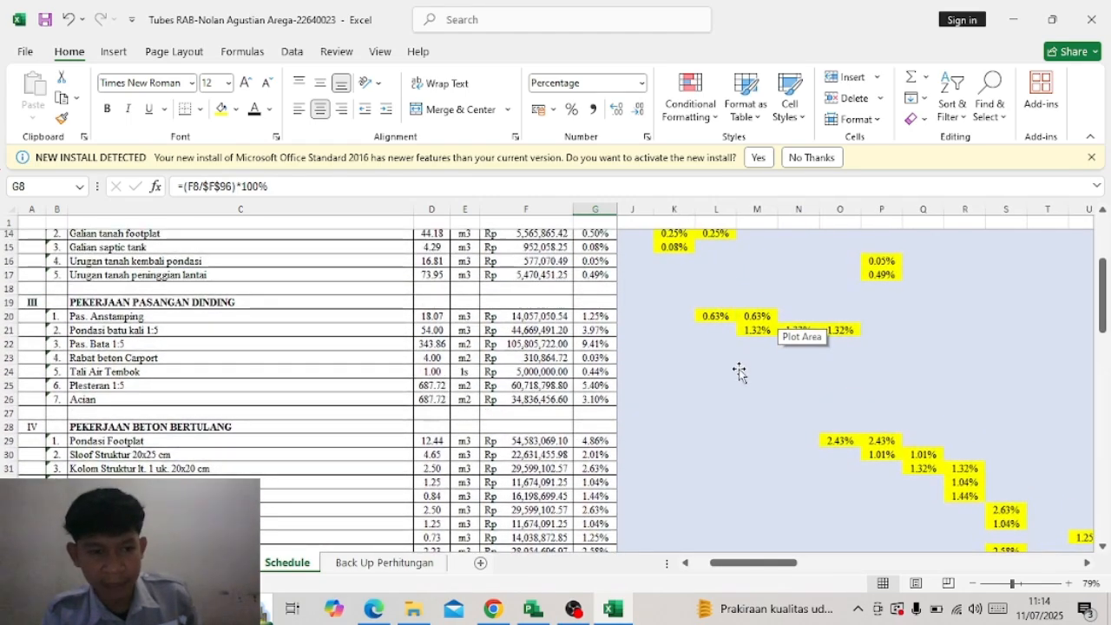
Follow the staggered weekly percentages from PEKERJAAN PASANGAN DINDING down to the lamp, switch and socket items of both floors
{"action": "scroll", "coordinate": [737, 372], "scroll_direction": "down", "scroll_amount": 2}
{"action": "scroll", "coordinate": [738, 374], "scroll_direction": "right", "scroll_amount": 1}
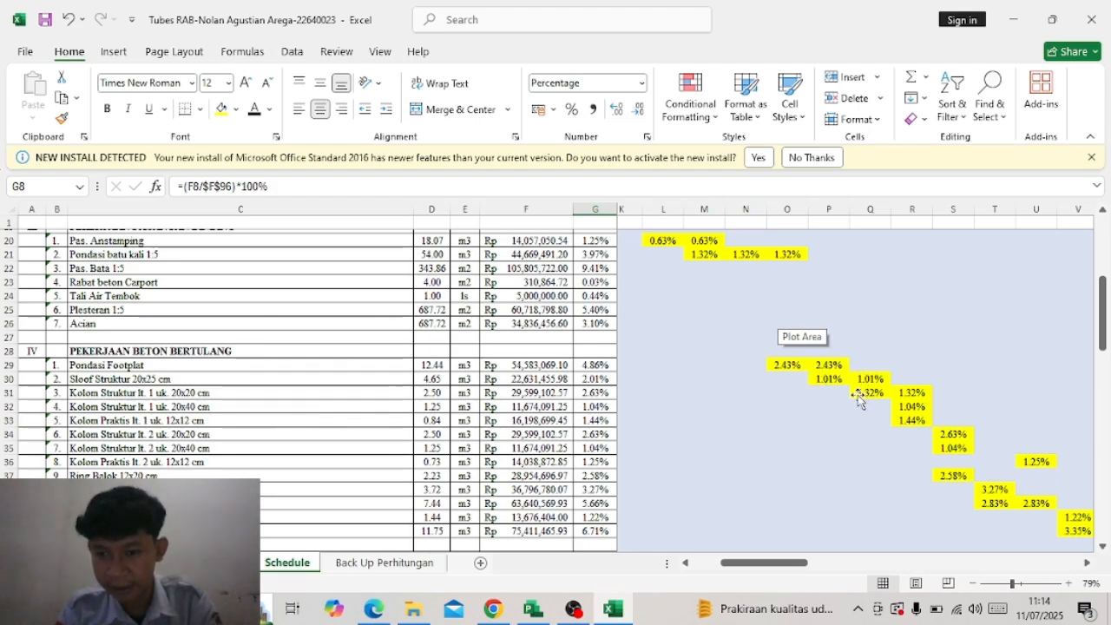
{"action": "scroll", "coordinate": [846, 415], "scroll_direction": "right", "scroll_amount": 5}
{"action": "scroll", "coordinate": [846, 414], "scroll_direction": "down", "scroll_amount": 1}
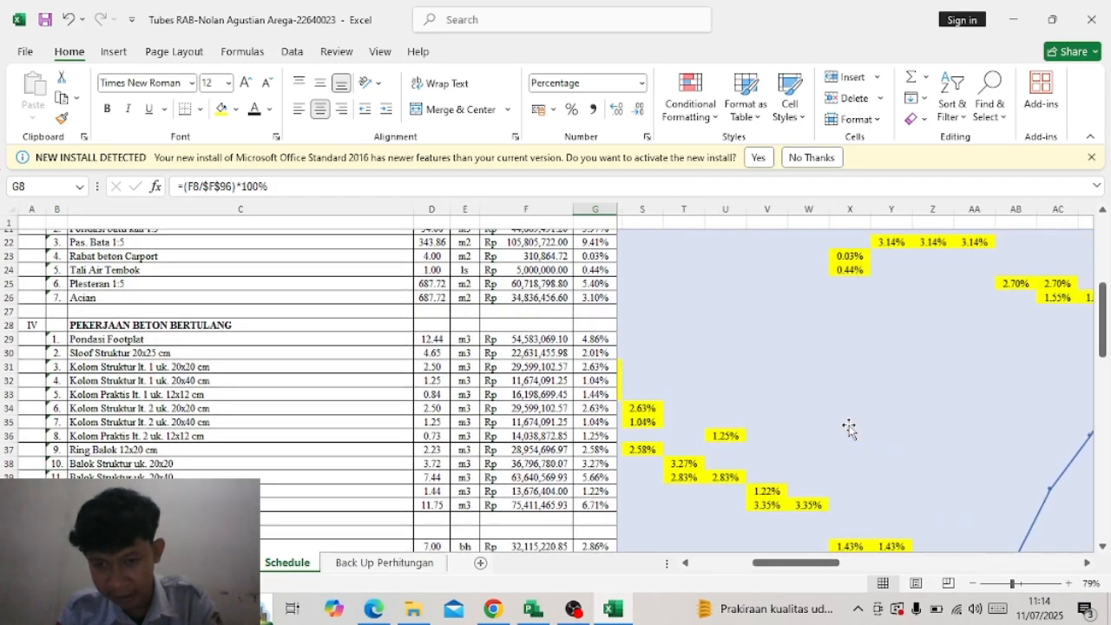
{"action": "scroll", "coordinate": [848, 427], "scroll_direction": "down", "scroll_amount": 9}
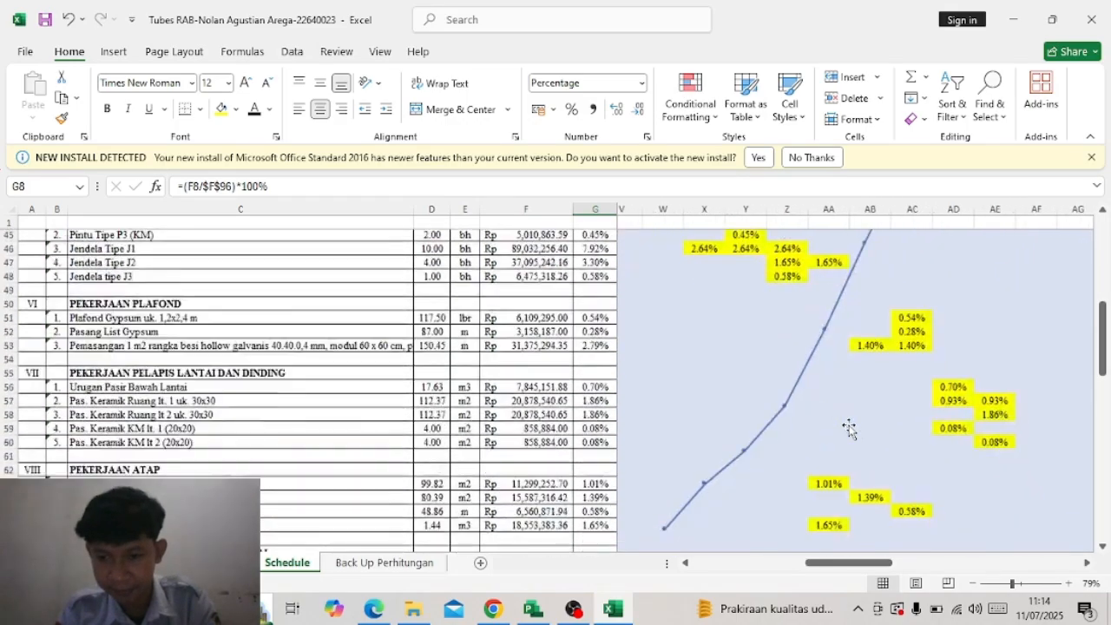
{"action": "scroll", "coordinate": [849, 427], "scroll_direction": "right", "scroll_amount": 3}
{"action": "scroll", "coordinate": [849, 427], "scroll_direction": "down", "scroll_amount": 7}
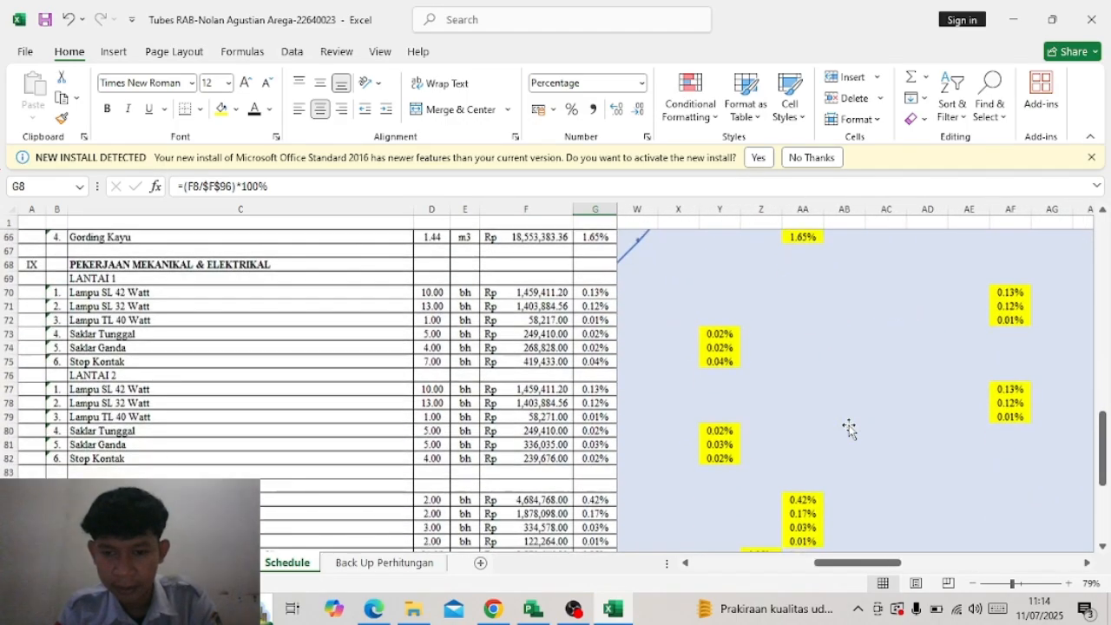
Inspect the KONTROL formula of the Bedeng row, beyond the JANUARI weeks of the Schedule table
{"action": "scroll", "coordinate": [849, 427], "scroll_direction": "up", "scroll_amount": 8}
{"action": "scroll", "coordinate": [848, 427], "scroll_direction": "up", "scroll_amount": 14}
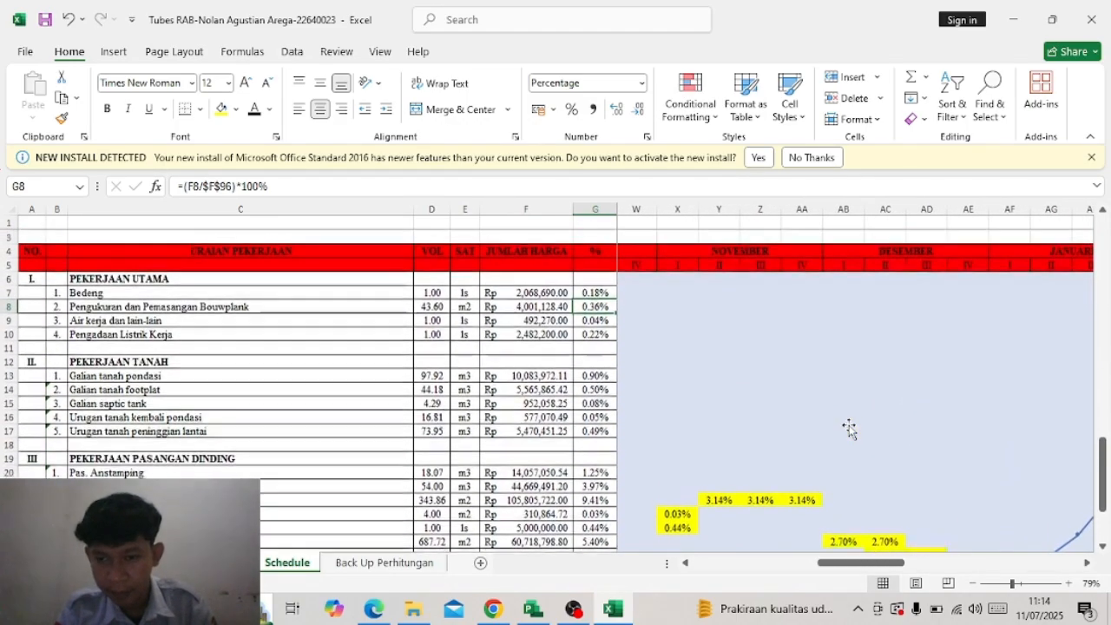
{"action": "scroll", "coordinate": [849, 427], "scroll_direction": "right", "scroll_amount": 2}
{"action": "scroll", "coordinate": [849, 427], "scroll_direction": "right", "scroll_amount": 2}
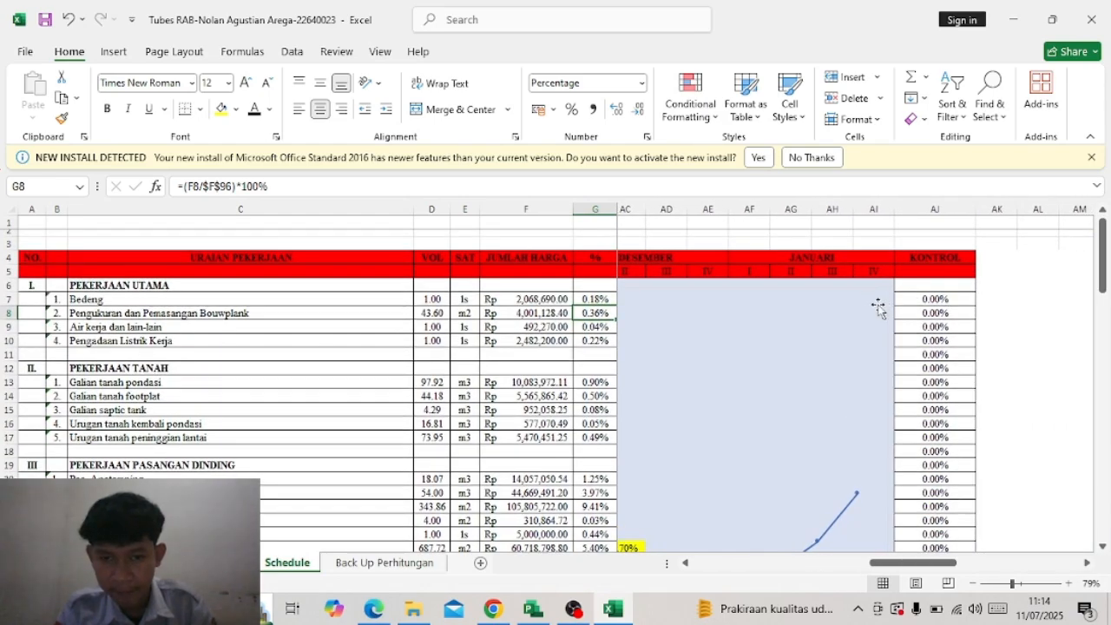
{"action": "scroll", "coordinate": [833, 340], "scroll_direction": "right", "scroll_amount": 5}
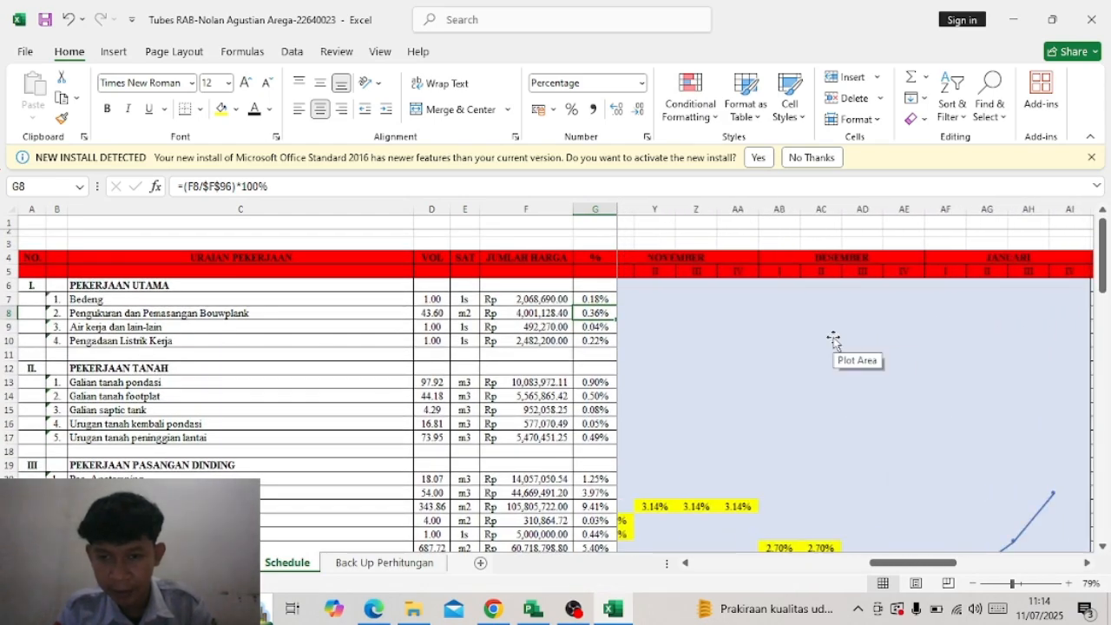
{"action": "scroll", "coordinate": [720, 301], "scroll_direction": "left", "scroll_amount": 2}
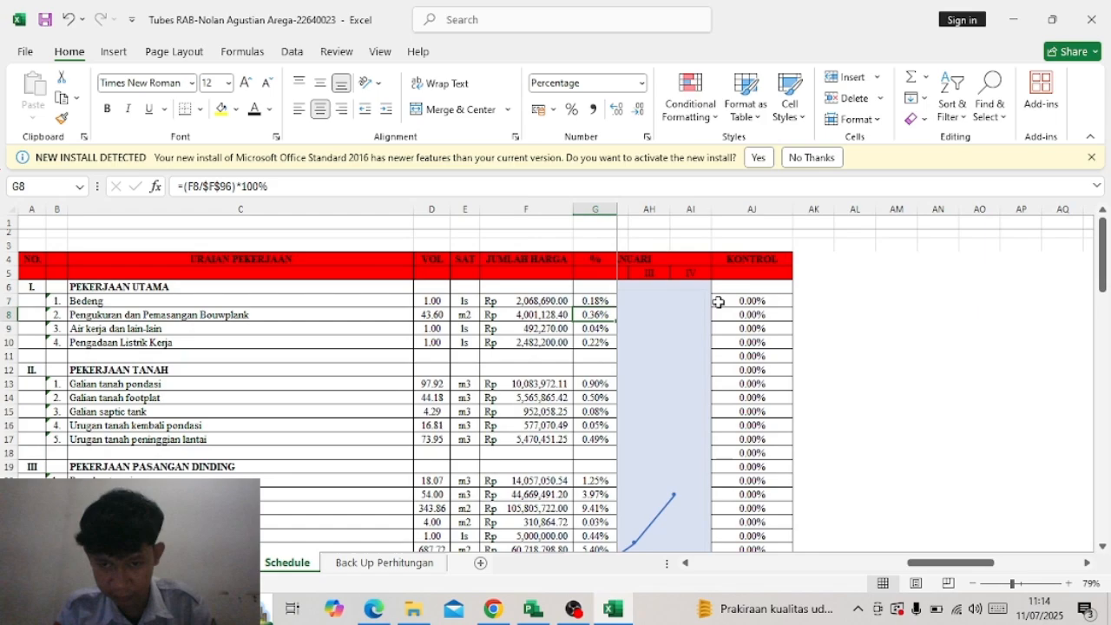
{"action": "left_click", "coordinate": [773, 301]}
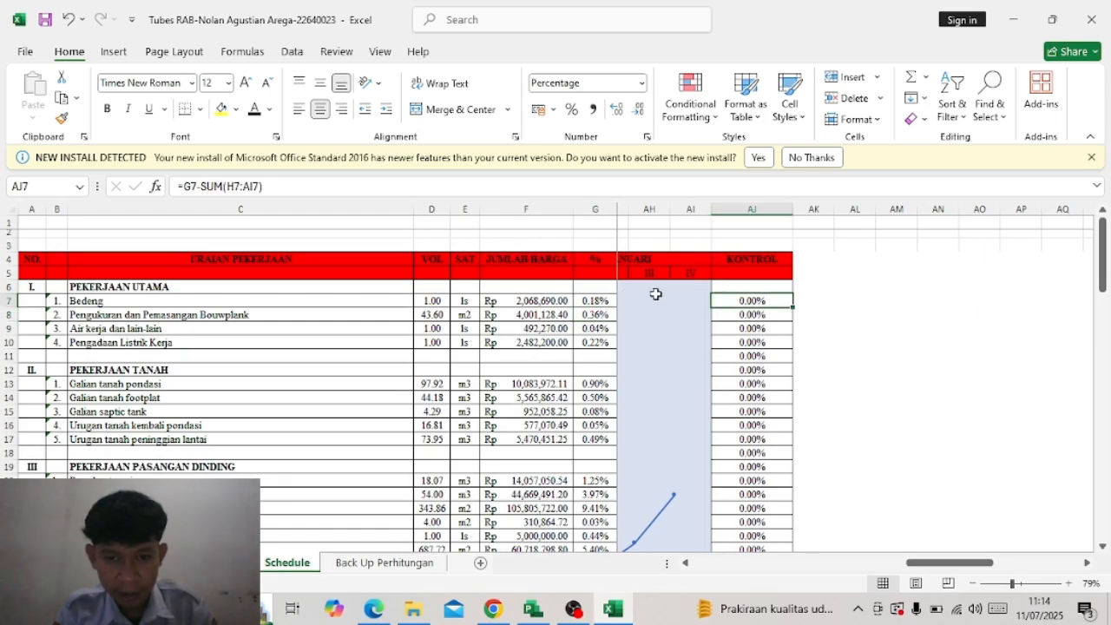
Trace the cells referenced by the Bedeng KONTROL formula, from its percentage across all weekly columns, and close the formula without changing it
{"action": "scroll", "coordinate": [635, 304], "scroll_direction": "left", "scroll_amount": 3}
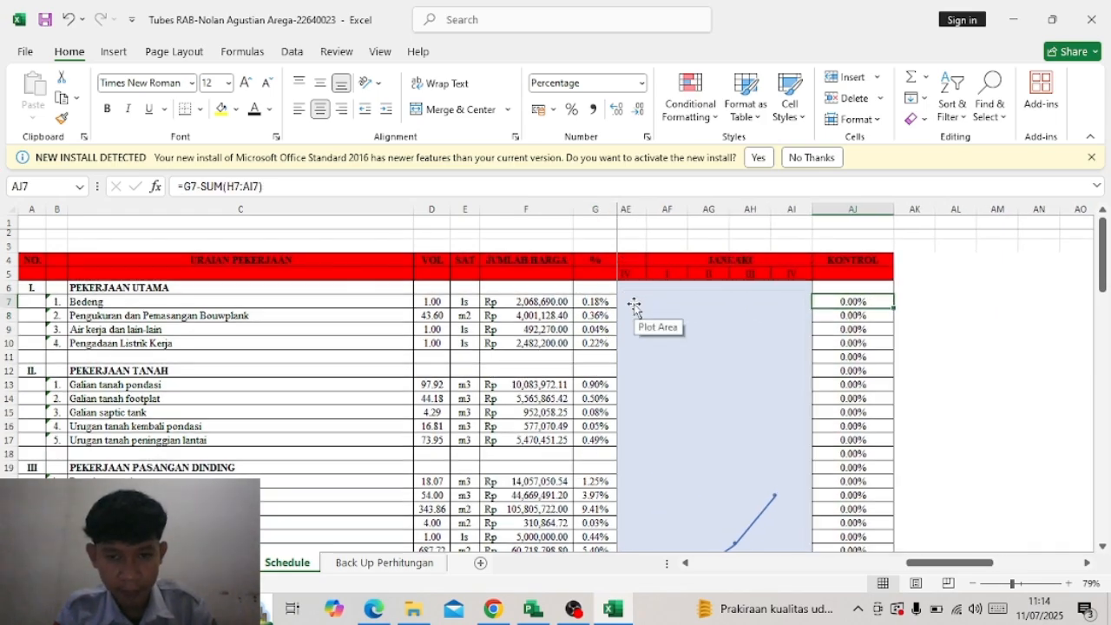
{"action": "double_click", "coordinate": [862, 297]}
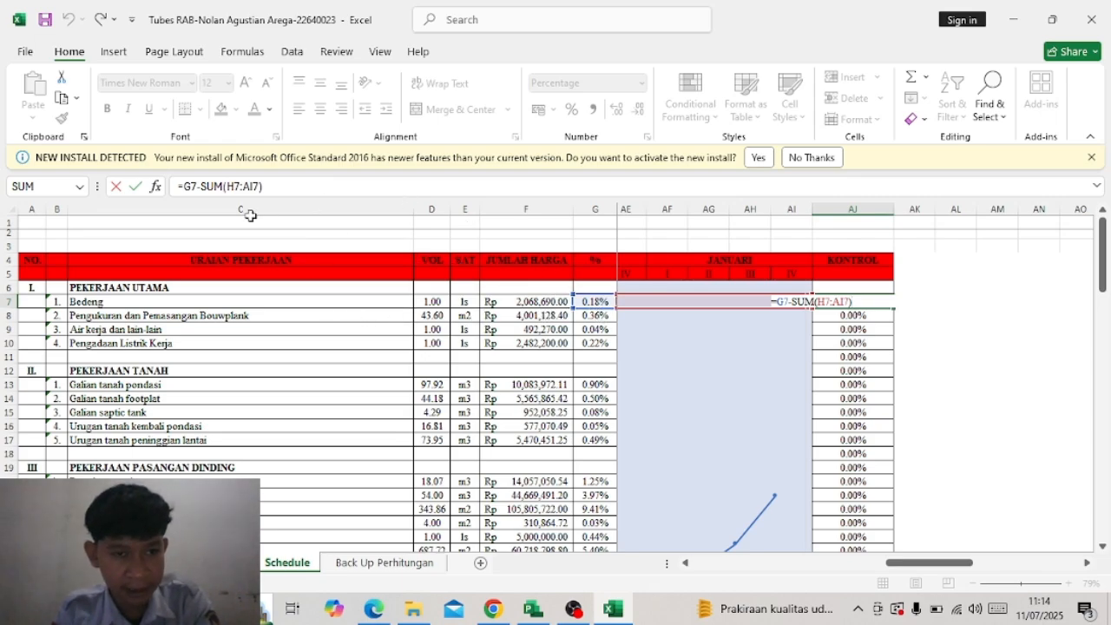
{"action": "scroll", "coordinate": [765, 326], "scroll_direction": "left", "scroll_amount": 8}
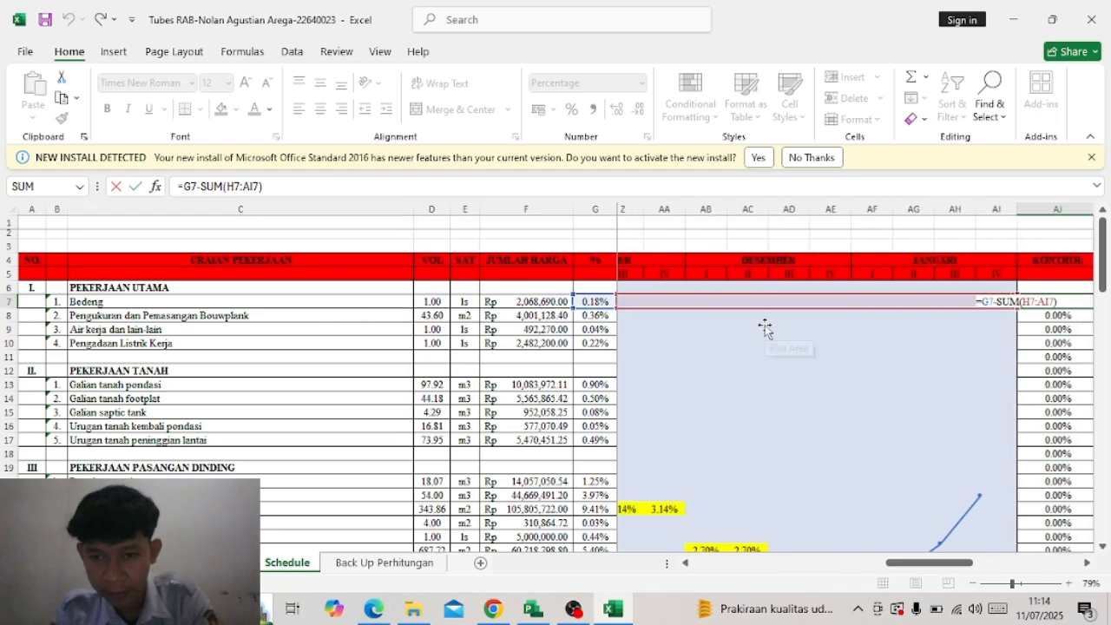
{"action": "scroll", "coordinate": [765, 326], "scroll_direction": "left", "scroll_amount": 4}
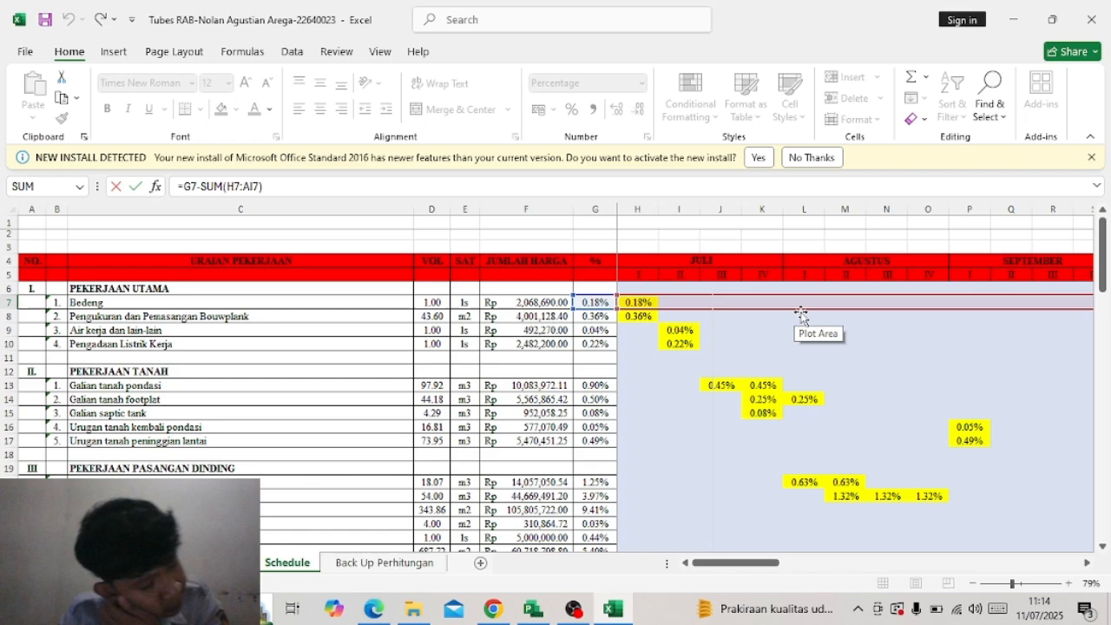
{"action": "scroll", "coordinate": [868, 321], "scroll_direction": "right", "scroll_amount": 10}
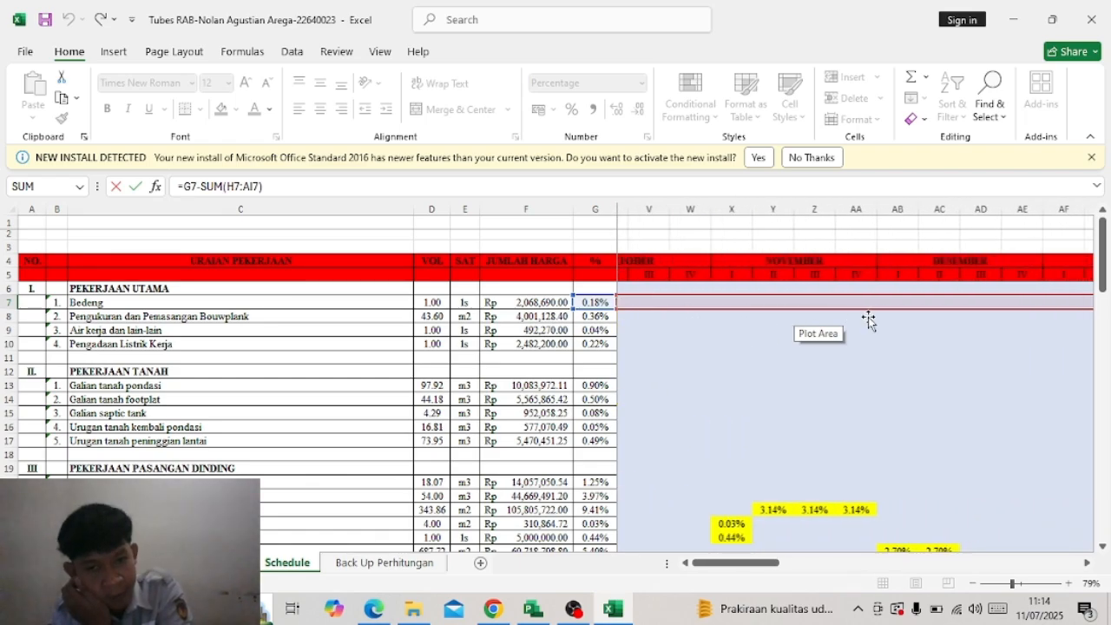
{"action": "scroll", "coordinate": [868, 317], "scroll_direction": "right", "scroll_amount": 2}
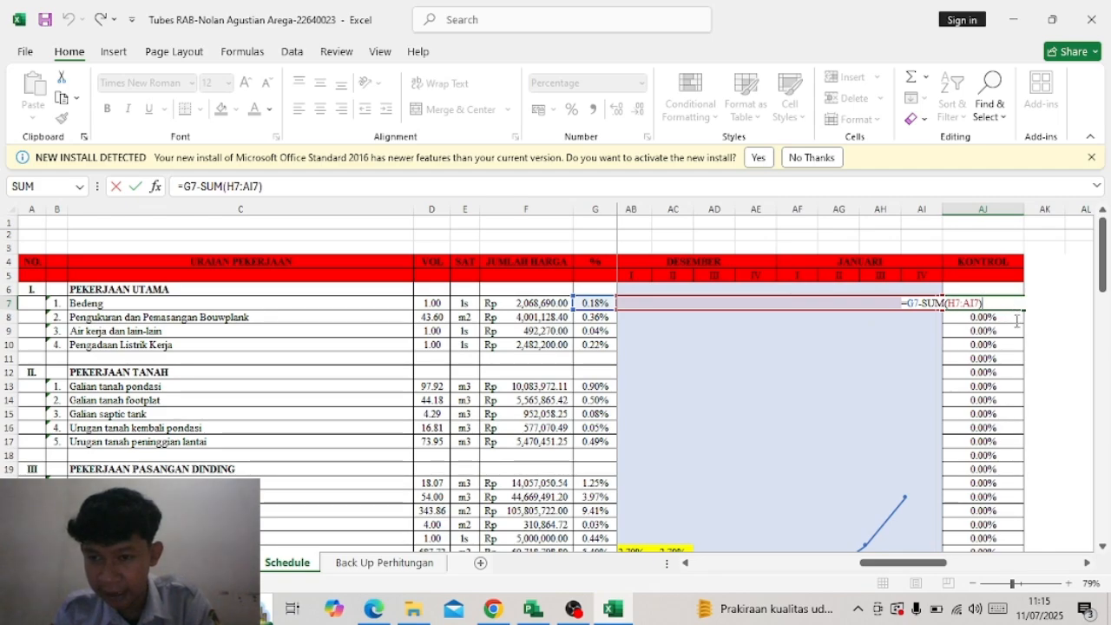
{"action": "key", "text": "Return"}
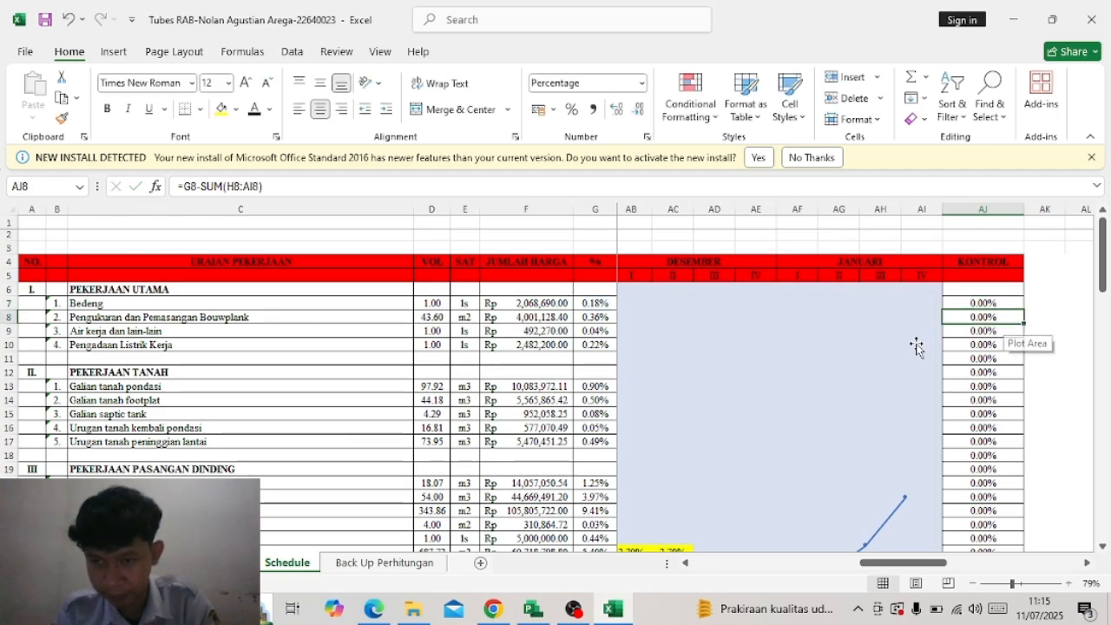
Review the KONTROL column and the plotted curve down the Schedule table to the weekly RENCANA TOTAL and RENCANA KUMULATIF rows
{"action": "scroll", "coordinate": [963, 399], "scroll_direction": "down", "scroll_amount": 3}
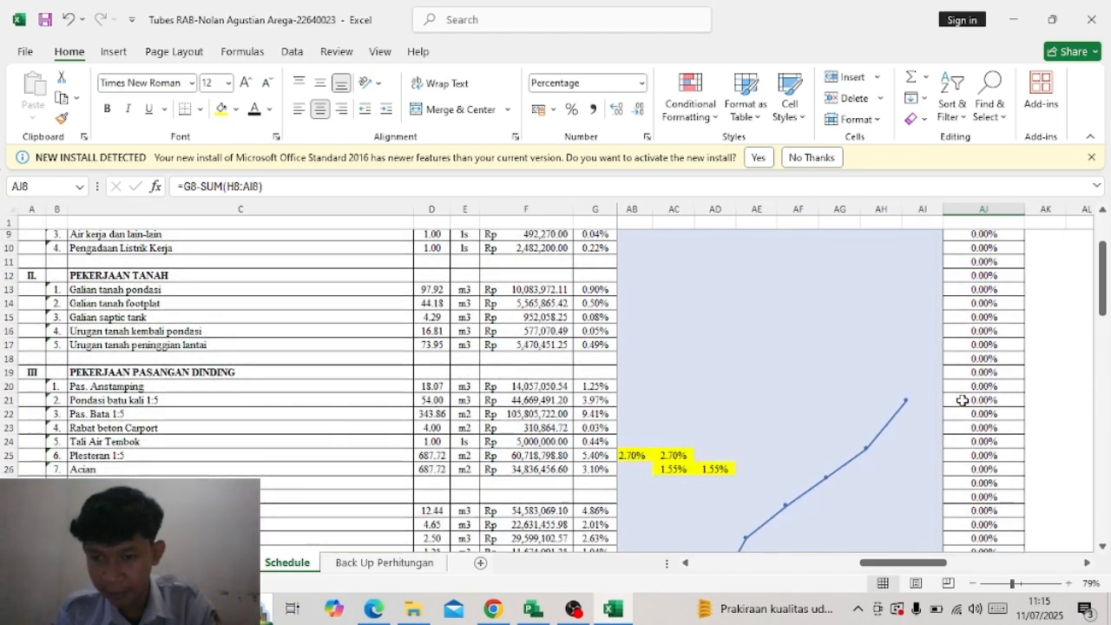
{"action": "scroll", "coordinate": [962, 399], "scroll_direction": "down", "scroll_amount": 3}
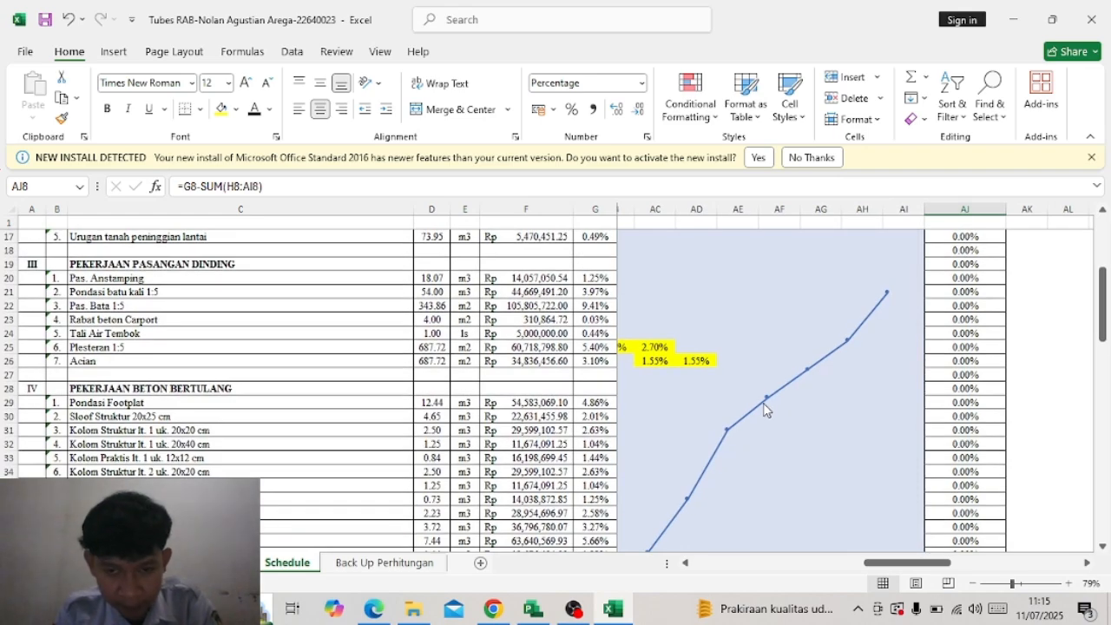
{"action": "scroll", "coordinate": [695, 375], "scroll_direction": "left", "scroll_amount": 3}
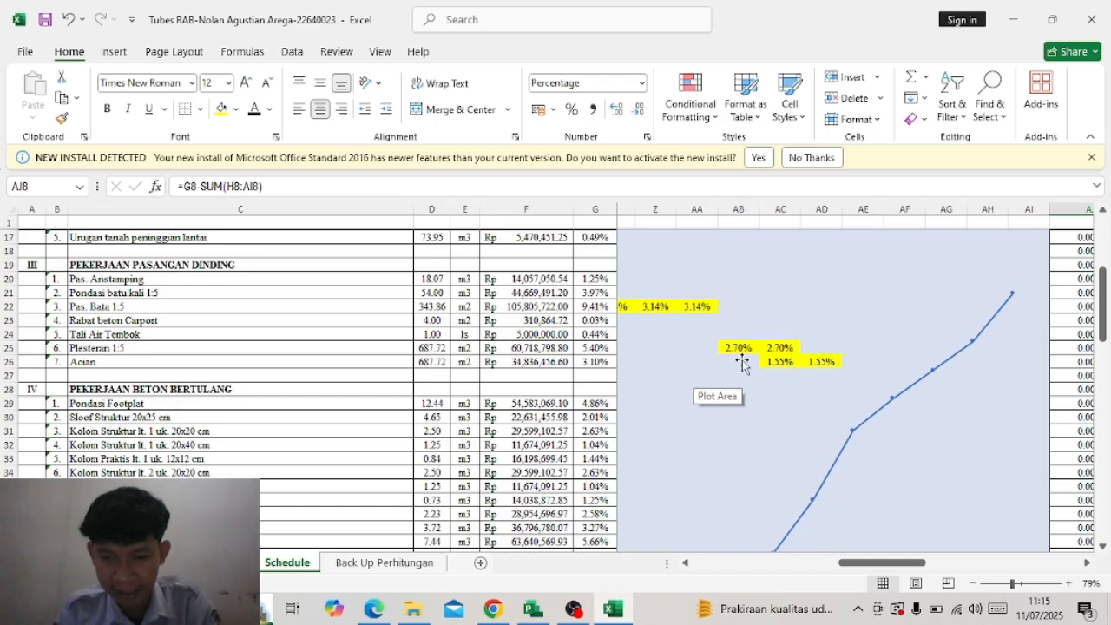
{"action": "scroll", "coordinate": [739, 366], "scroll_direction": "down", "scroll_amount": 6}
{"action": "scroll", "coordinate": [739, 366], "scroll_direction": "right", "scroll_amount": 1}
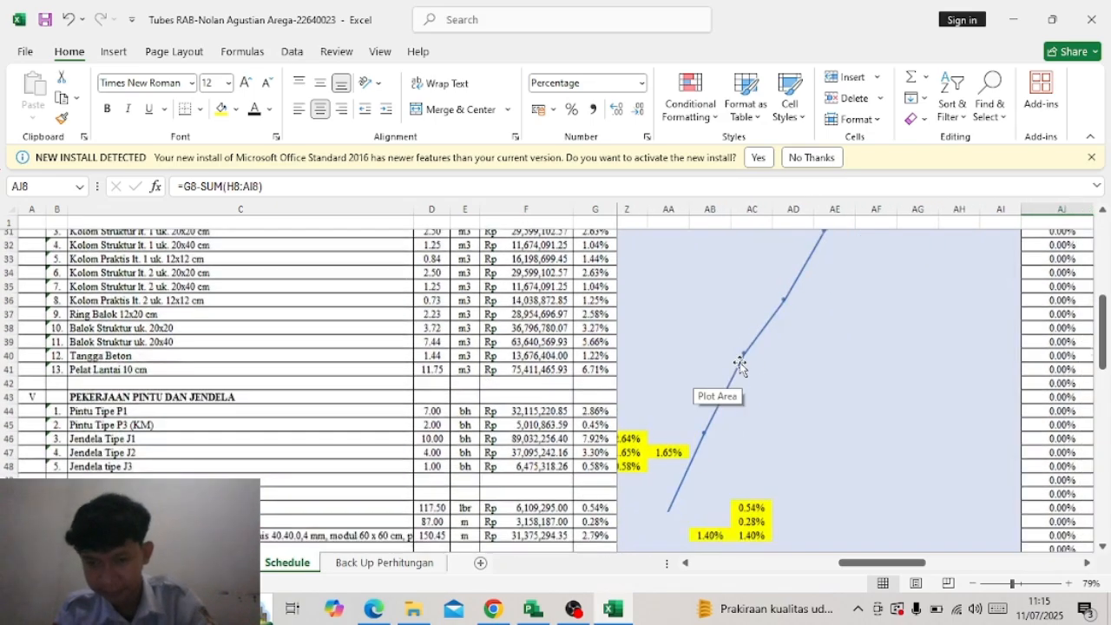
{"action": "scroll", "coordinate": [739, 366], "scroll_direction": "down", "scroll_amount": 10}
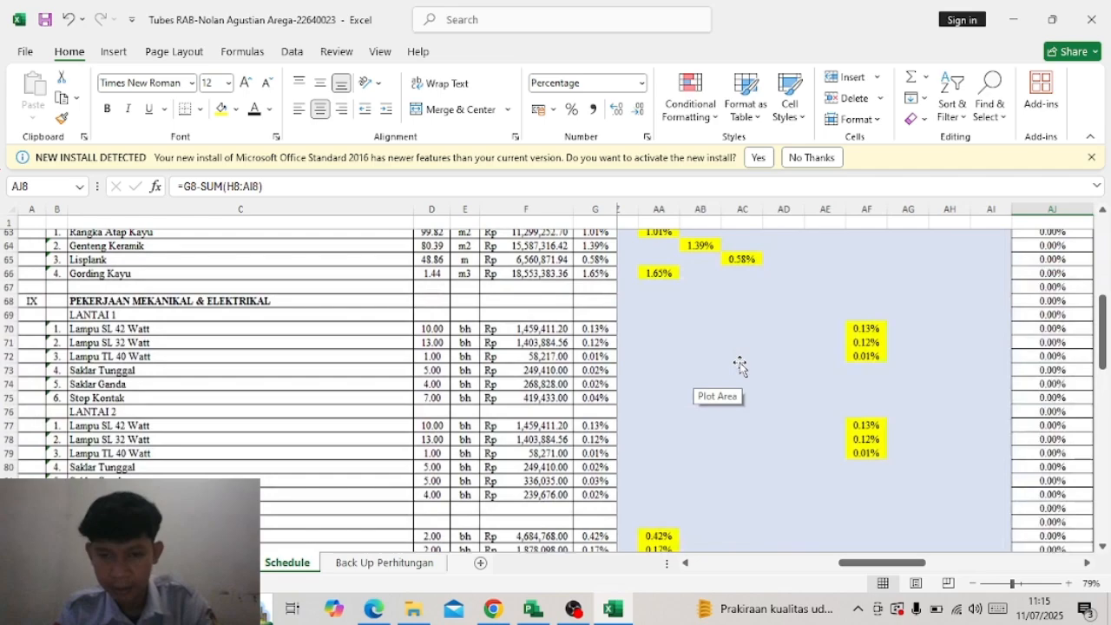
{"action": "scroll", "coordinate": [739, 366], "scroll_direction": "left", "scroll_amount": 4}
{"action": "scroll", "coordinate": [739, 367], "scroll_direction": "down", "scroll_amount": 7}
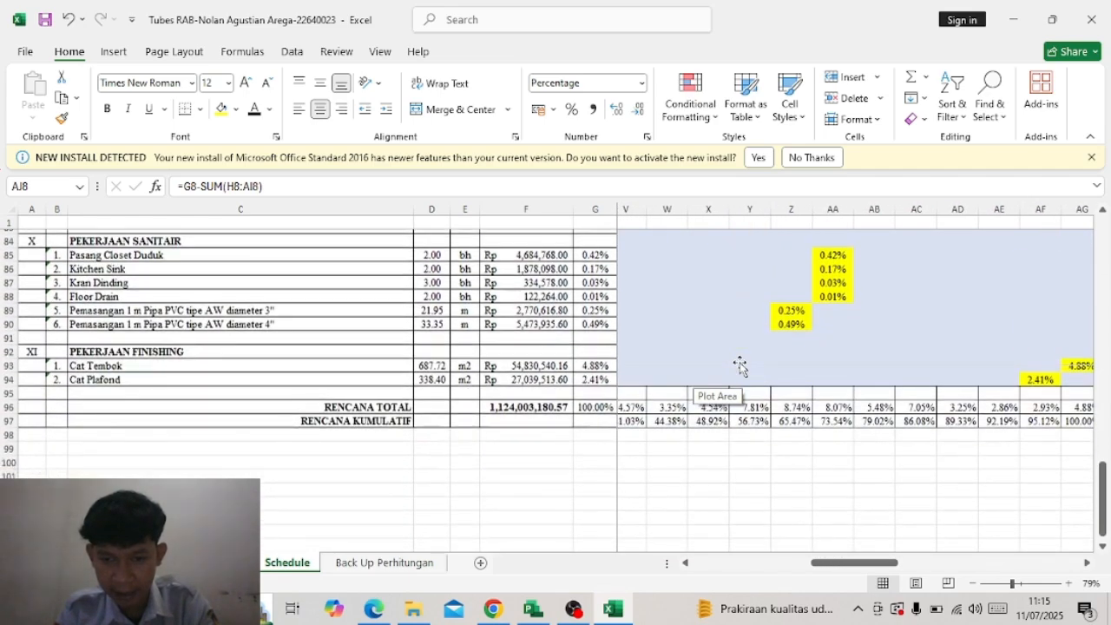
{"action": "scroll", "coordinate": [658, 382], "scroll_direction": "left", "scroll_amount": 10}
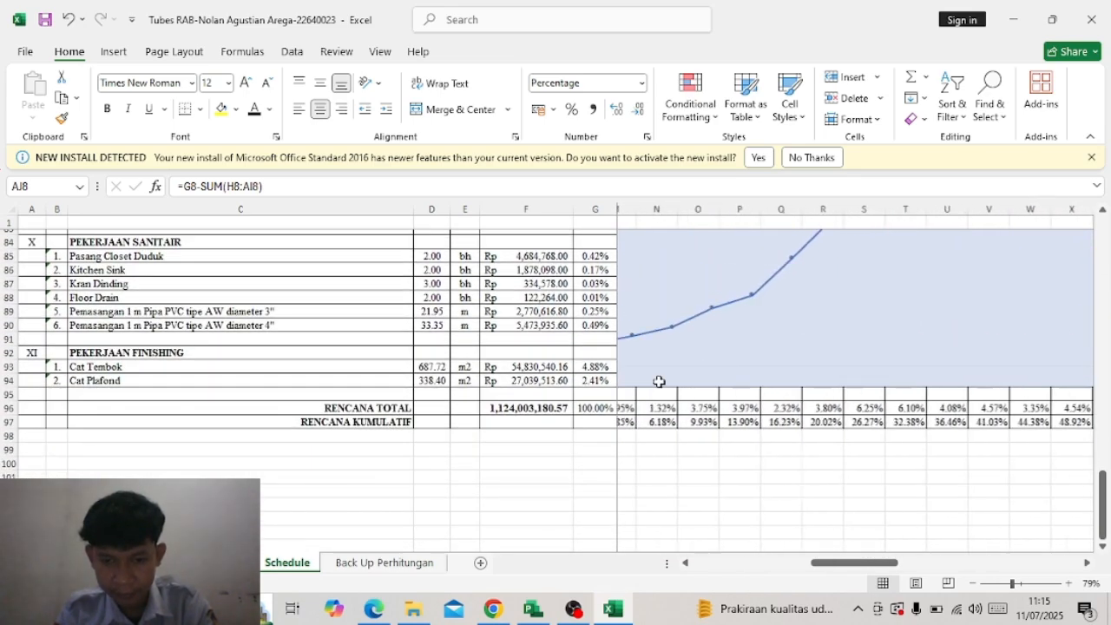
Inspect the RENCANA TOTAL formula of the first JULI week, starting from the Bedeng percentage in that week's column
{"action": "scroll", "coordinate": [659, 382], "scroll_direction": "left", "scroll_amount": 5}
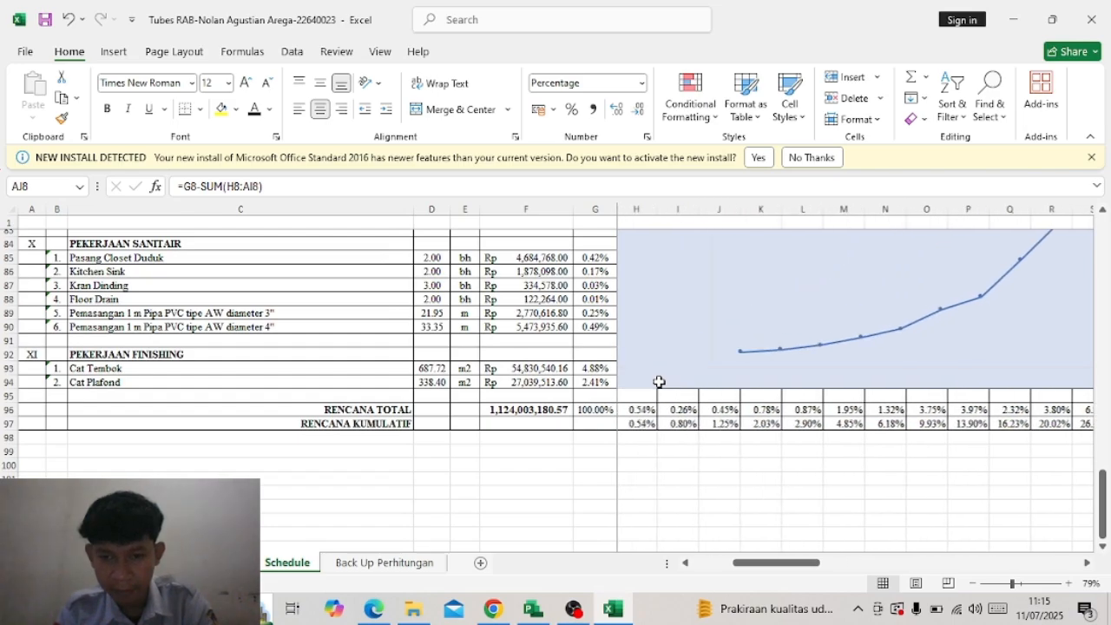
{"action": "scroll", "coordinate": [658, 382], "scroll_direction": "left", "scroll_amount": 3}
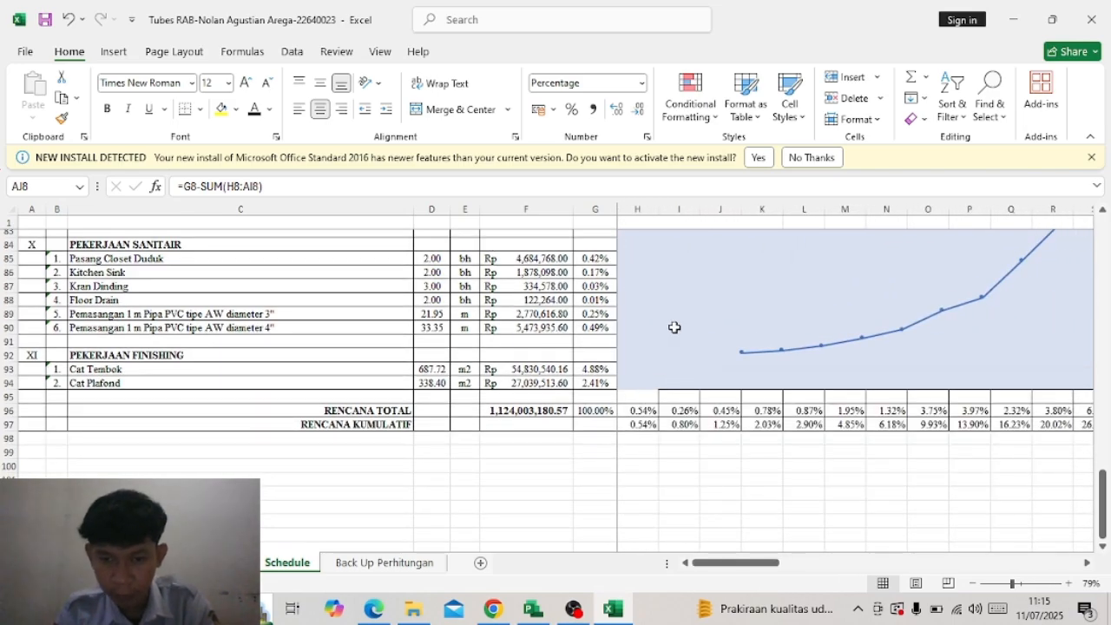
{"action": "scroll", "coordinate": [692, 291], "scroll_direction": "up", "scroll_amount": 19}
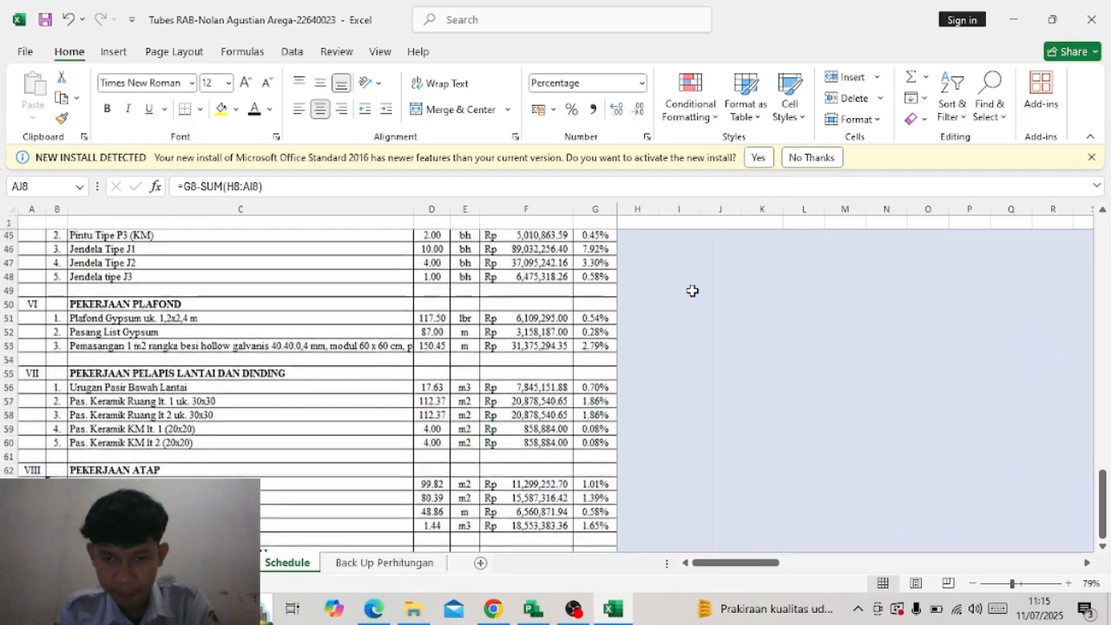
{"action": "scroll", "coordinate": [691, 290], "scroll_direction": "up", "scroll_amount": 7}
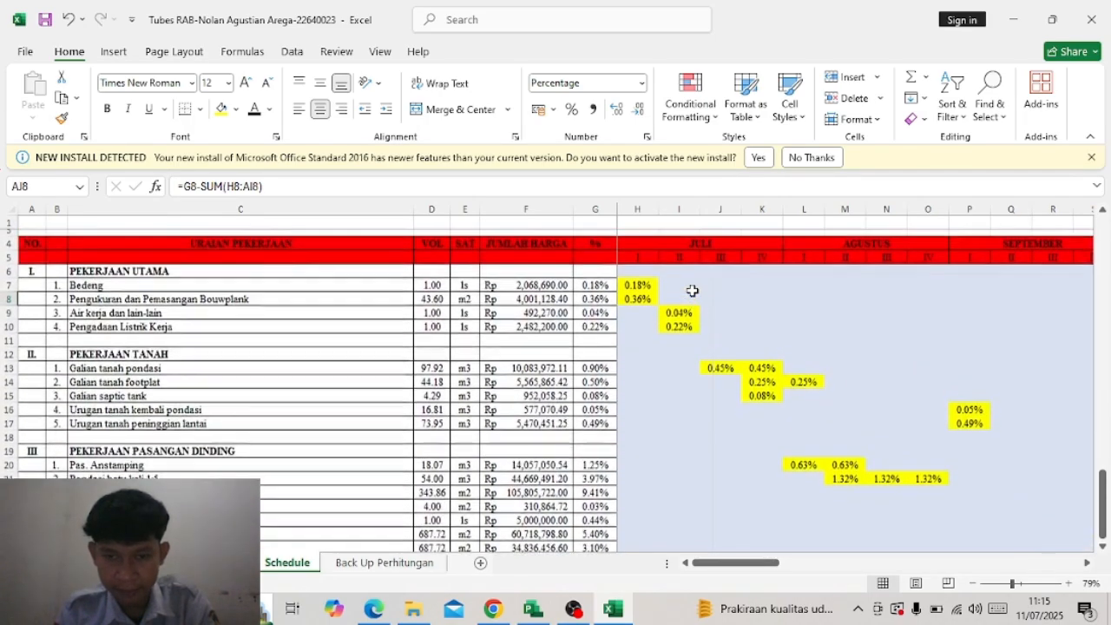
{"action": "left_click", "coordinate": [628, 284]}
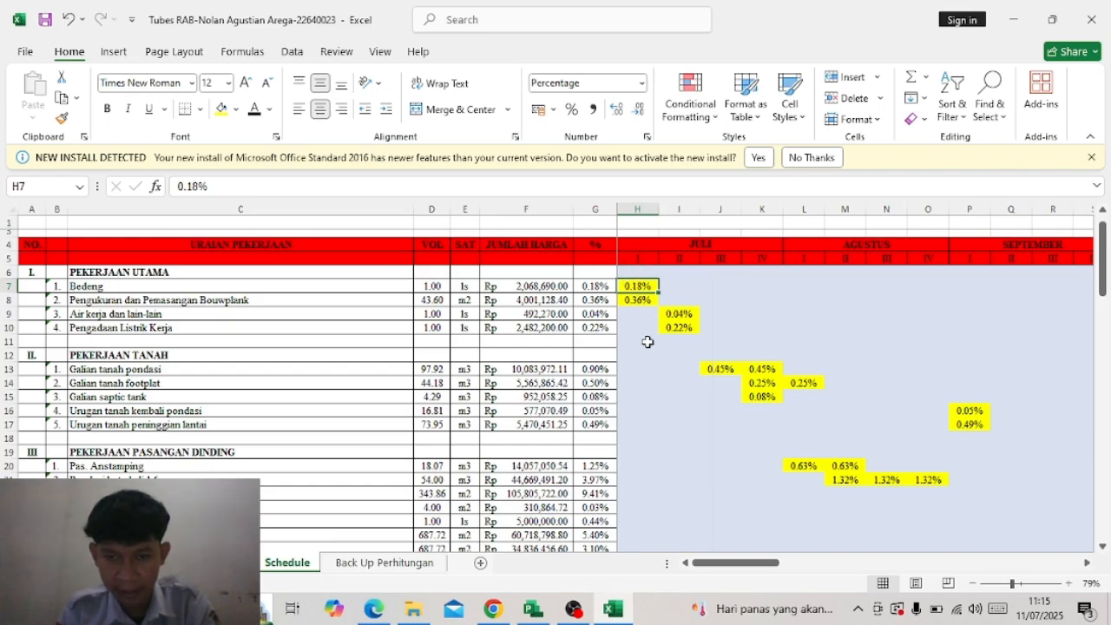
{"action": "scroll", "coordinate": [648, 342], "scroll_direction": "down", "scroll_amount": 20}
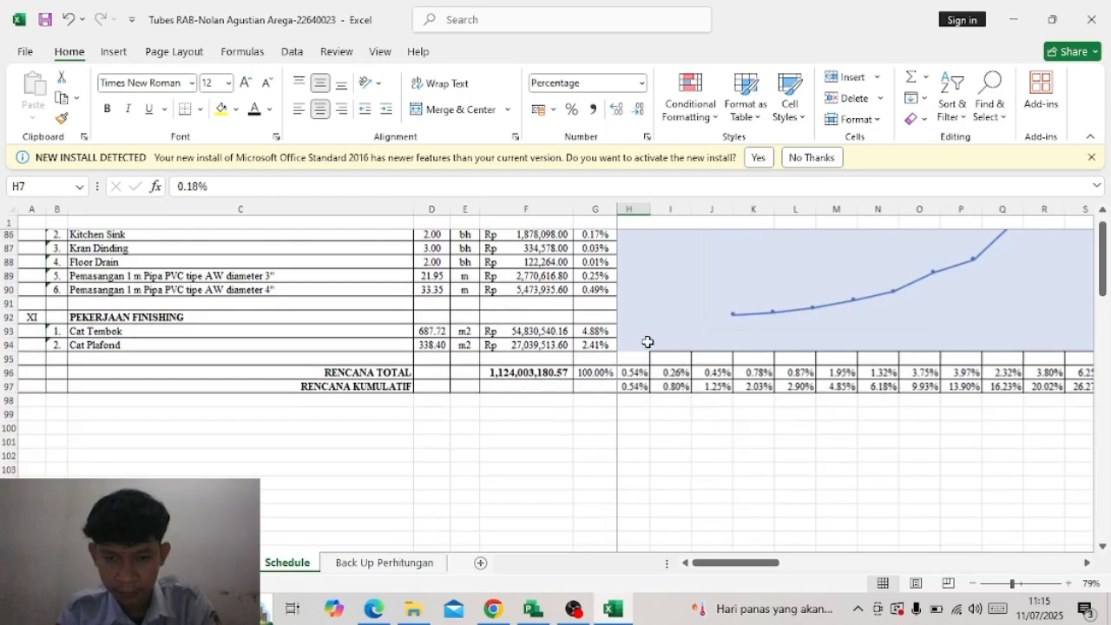
{"action": "left_click", "coordinate": [635, 371]}
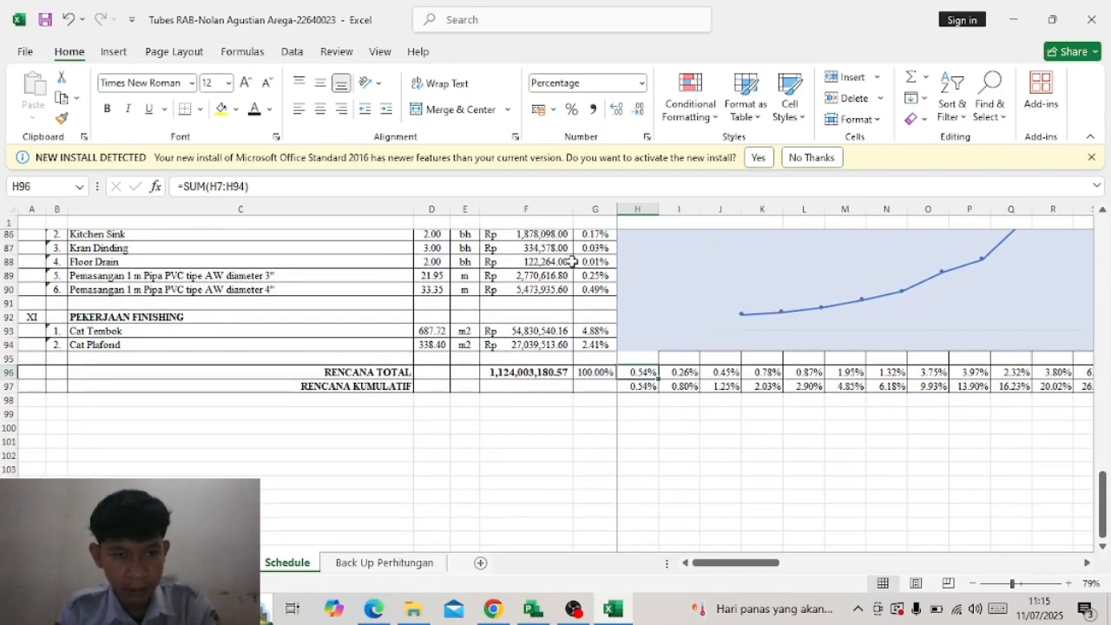
Look over the weekly percentages that feed the totals, from PEKERJAAN TANAH down to PEKERJAAN PLAFOND
{"action": "scroll", "coordinate": [653, 318], "scroll_direction": "up", "scroll_amount": 20}
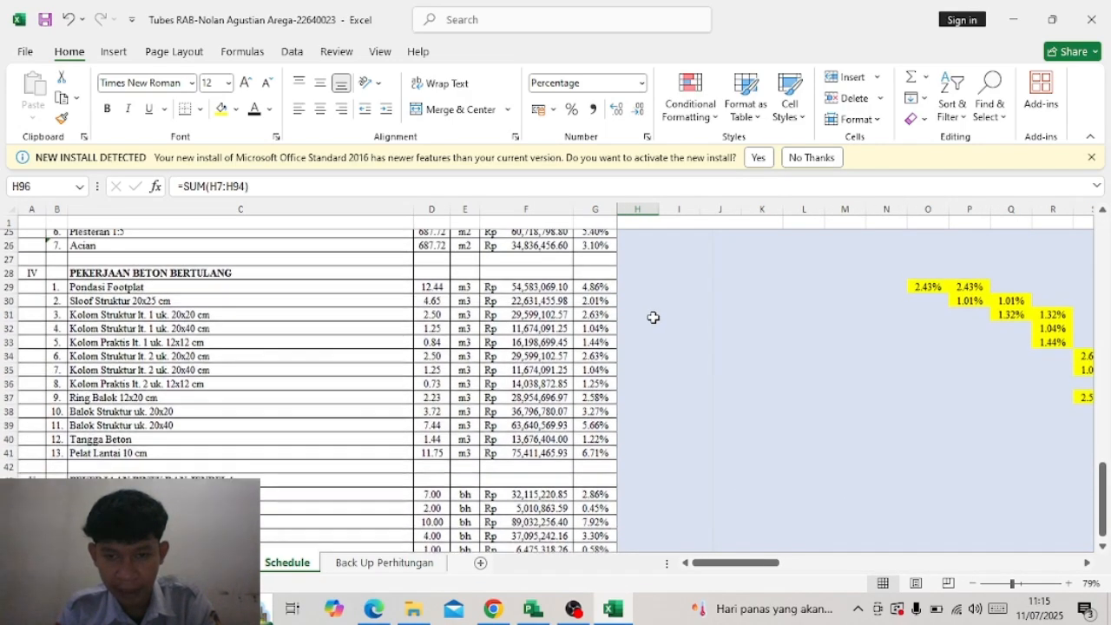
{"action": "scroll", "coordinate": [645, 263], "scroll_direction": "up", "scroll_amount": 6}
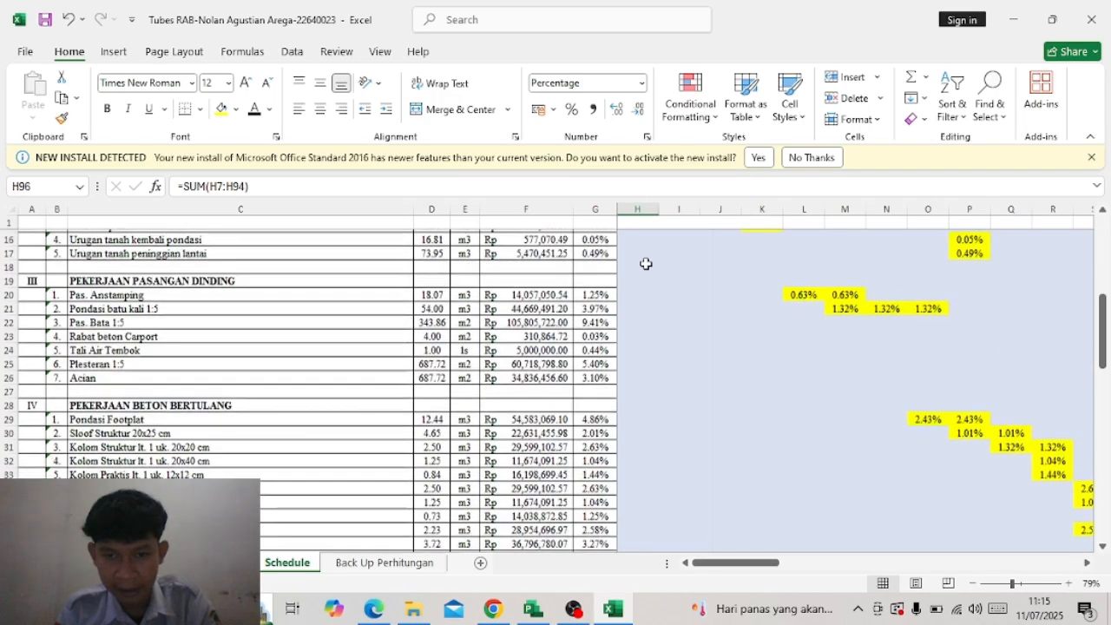
{"action": "scroll", "coordinate": [701, 366], "scroll_direction": "down", "scroll_amount": 8}
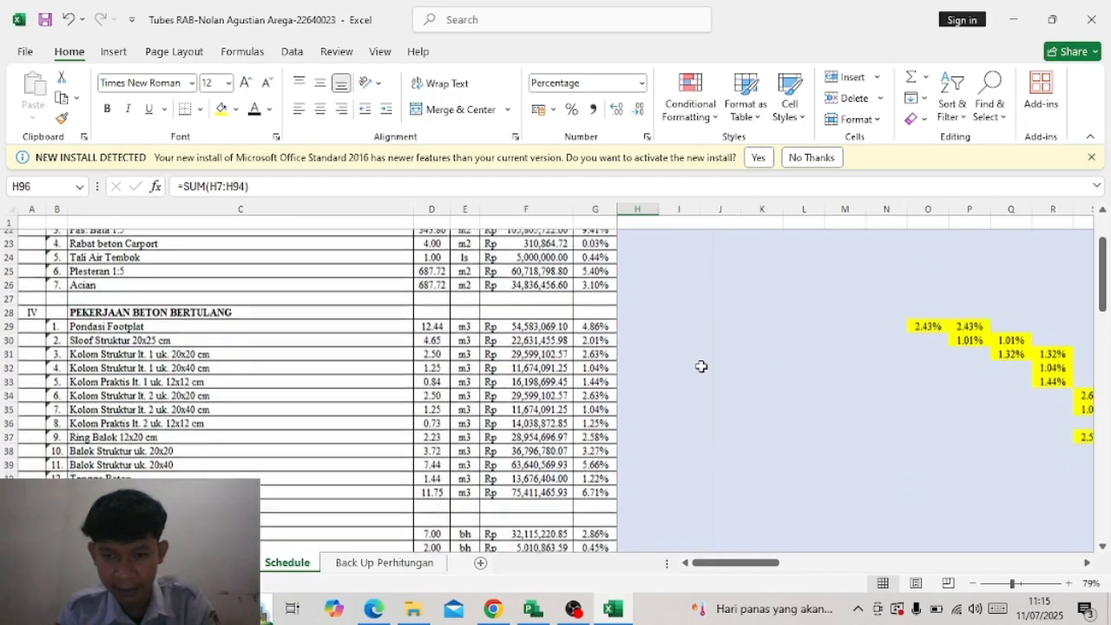
{"action": "scroll", "coordinate": [701, 366], "scroll_direction": "right", "scroll_amount": 2}
{"action": "scroll", "coordinate": [702, 366], "scroll_direction": "up", "scroll_amount": 7}
{"action": "scroll", "coordinate": [702, 366], "scroll_direction": "right", "scroll_amount": 2}
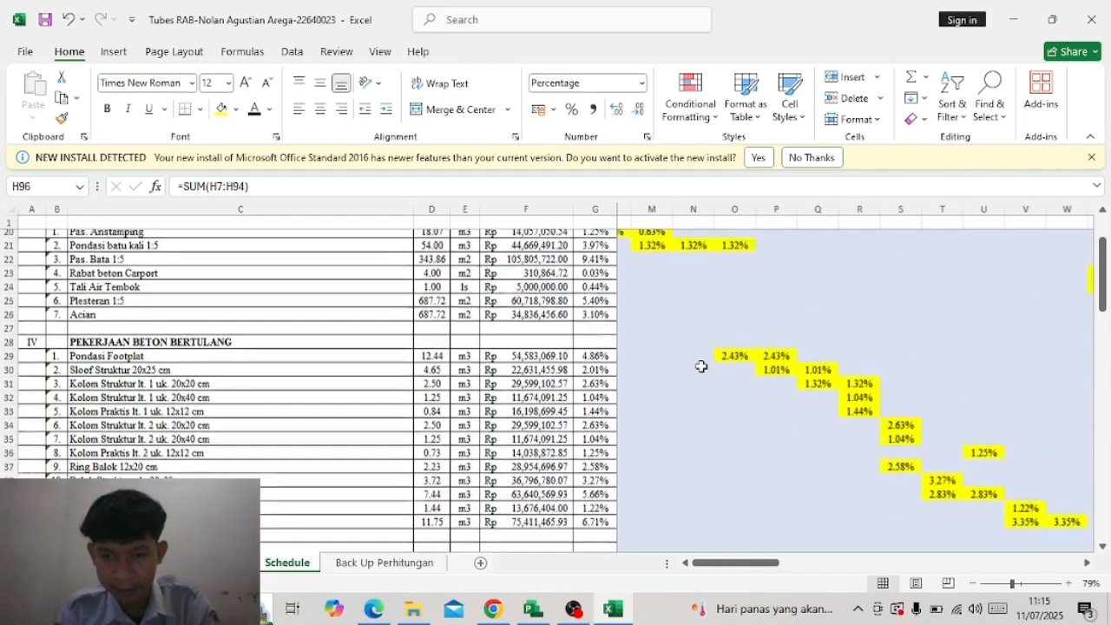
{"action": "scroll", "coordinate": [702, 366], "scroll_direction": "down", "scroll_amount": 4}
{"action": "scroll", "coordinate": [701, 366], "scroll_direction": "down", "scroll_amount": 15}
{"action": "scroll", "coordinate": [701, 366], "scroll_direction": "right", "scroll_amount": 2}
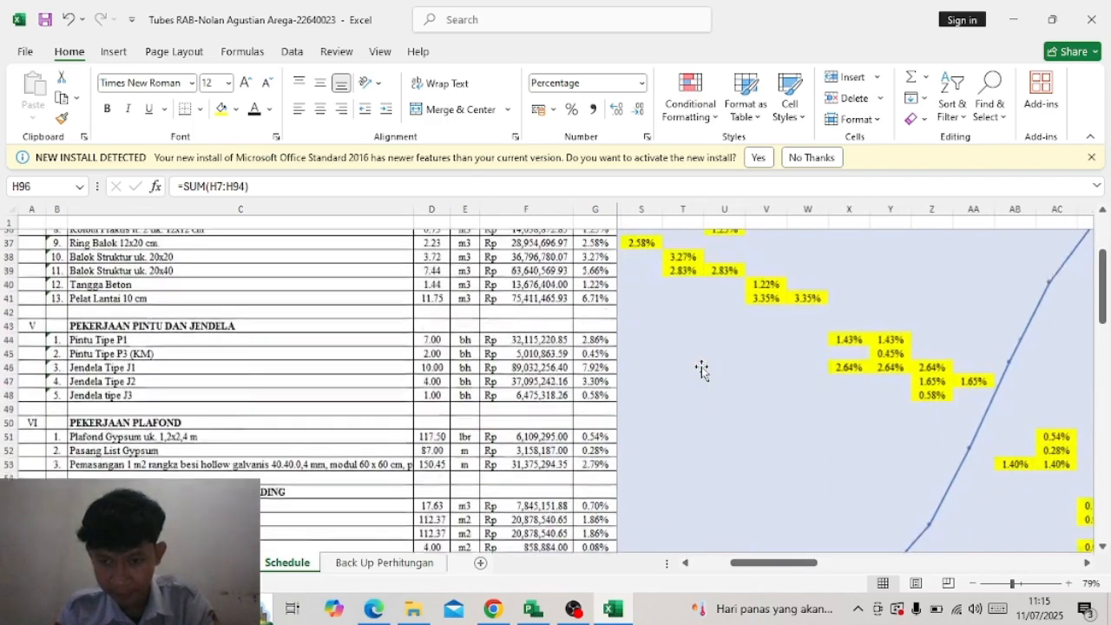
Review the RENCANA TOTAL and RENCANA KUMULATIF rows across all weeks, from the last filled week back to the first
{"action": "scroll", "coordinate": [701, 369], "scroll_direction": "down", "scroll_amount": 9}
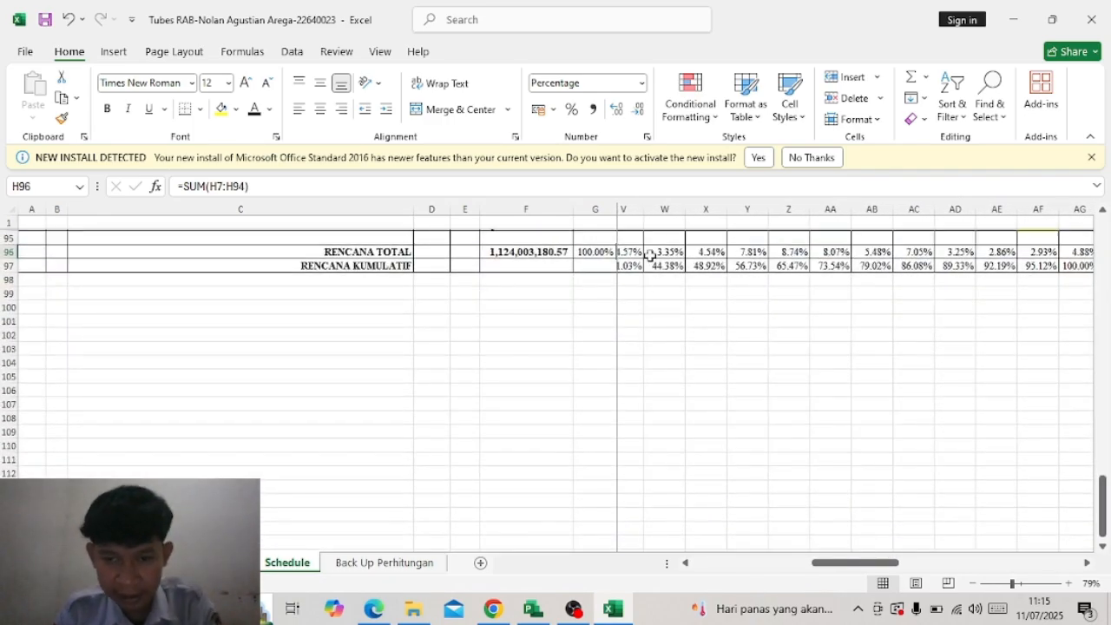
{"action": "scroll", "coordinate": [756, 249], "scroll_direction": "up", "scroll_amount": 1}
{"action": "scroll", "coordinate": [756, 249], "scroll_direction": "right", "scroll_amount": 2}
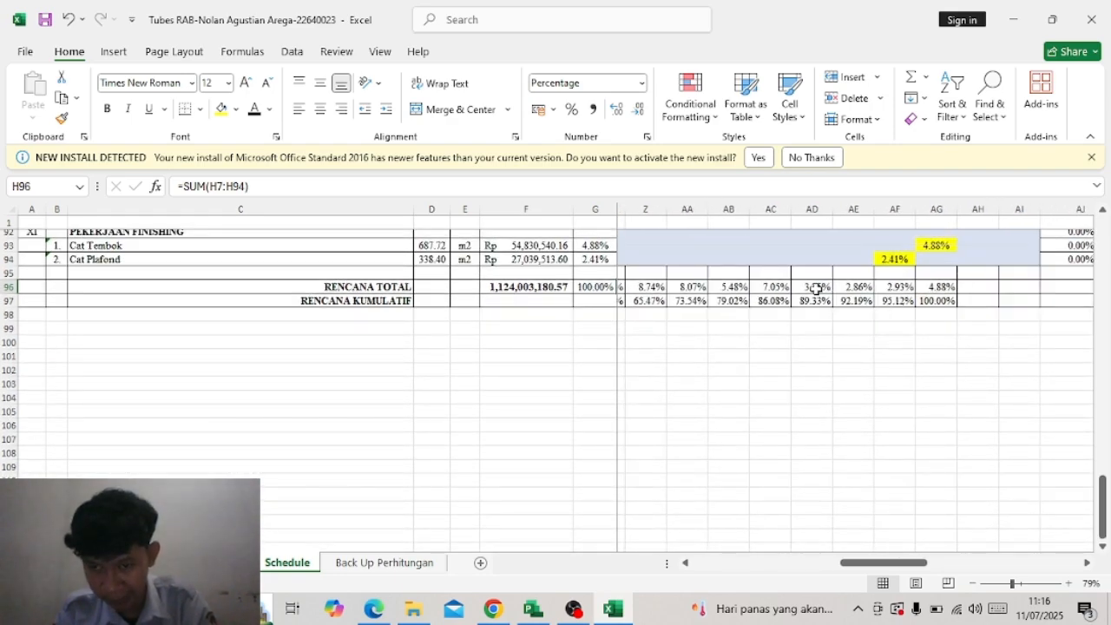
{"action": "scroll", "coordinate": [815, 287], "scroll_direction": "left", "scroll_amount": 5}
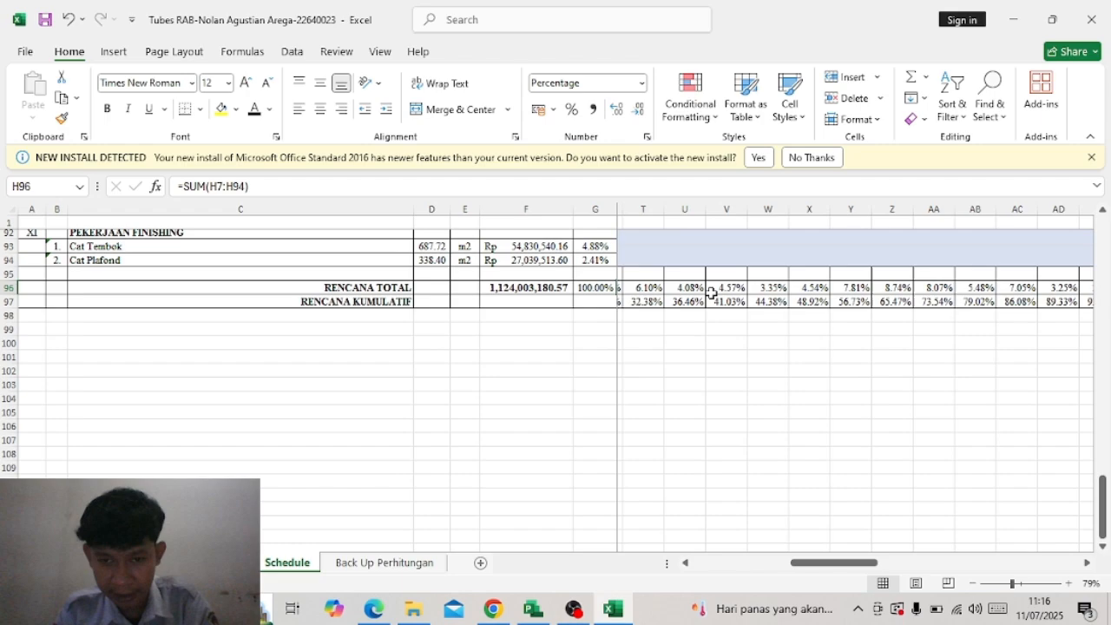
{"action": "scroll", "coordinate": [710, 294], "scroll_direction": "left", "scroll_amount": 2}
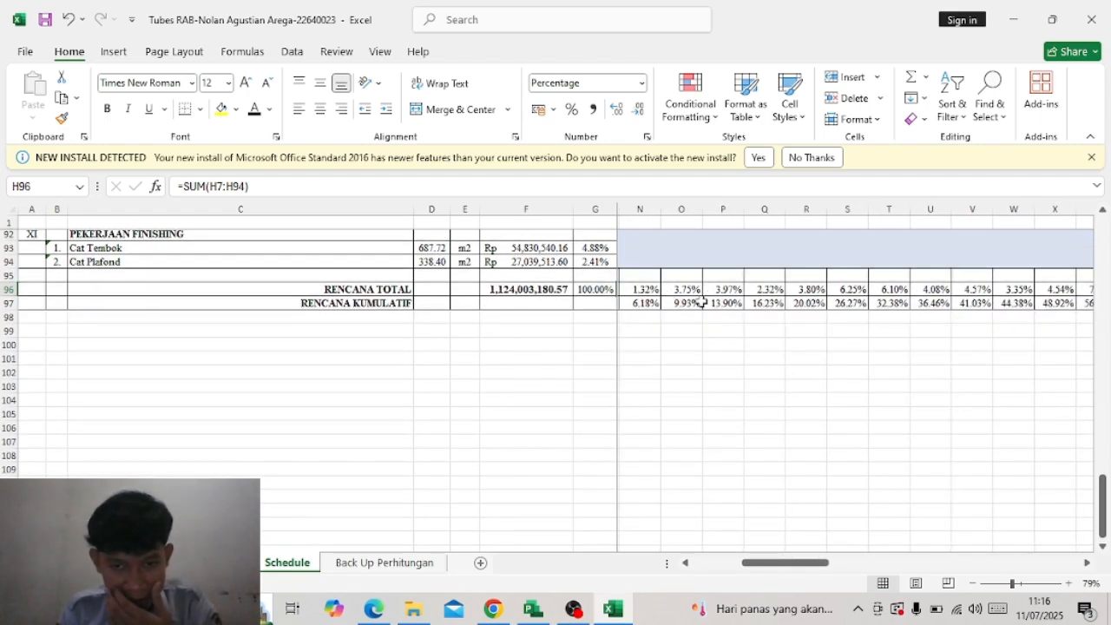
{"action": "scroll", "coordinate": [702, 301], "scroll_direction": "left", "scroll_amount": 1}
{"action": "scroll", "coordinate": [701, 301], "scroll_direction": "left", "scroll_amount": 1}
{"action": "scroll", "coordinate": [701, 302], "scroll_direction": "left", "scroll_amount": 3}
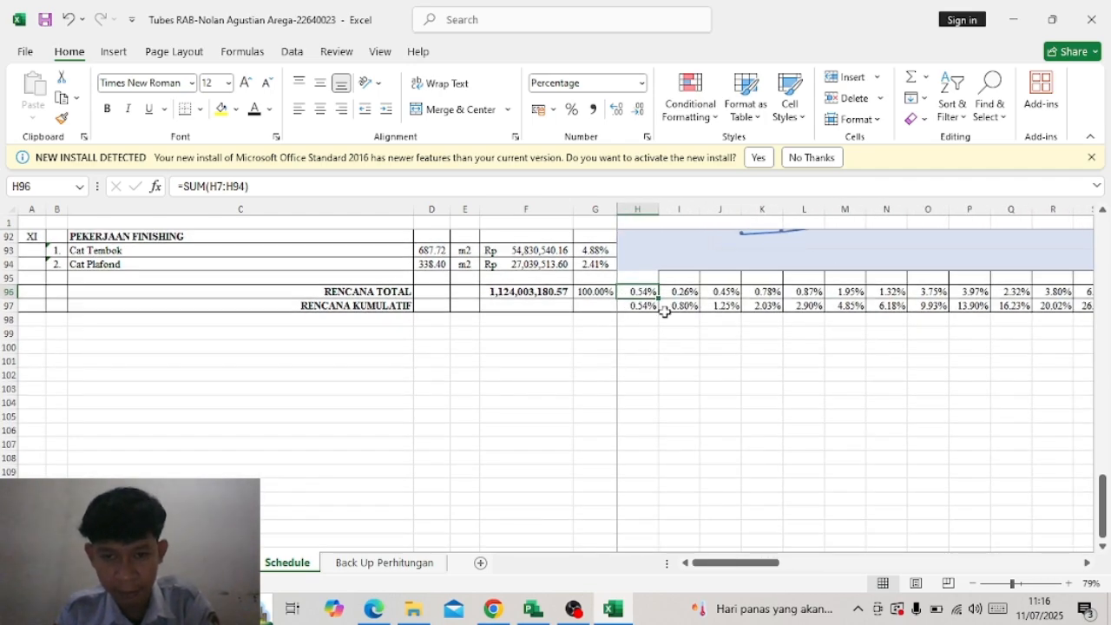
Inspect the RENCANA KUMULATIF formulas of the first two JULI weeks, trace the second one's referenced cells, and close it without changing it
{"action": "left_click", "coordinate": [647, 306]}
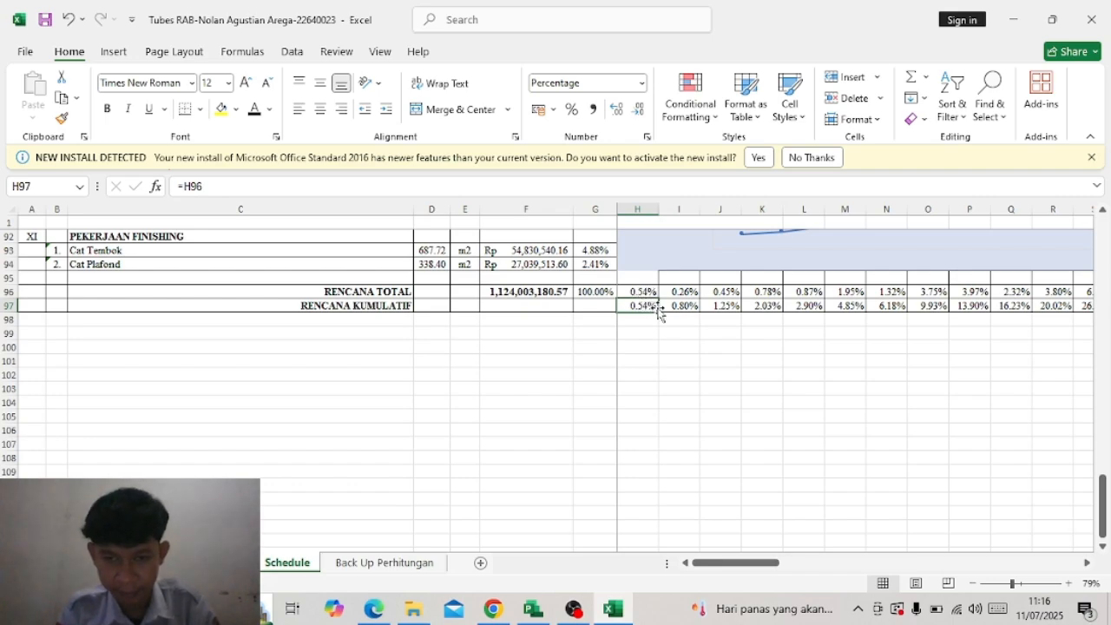
{"action": "left_click", "coordinate": [678, 305]}
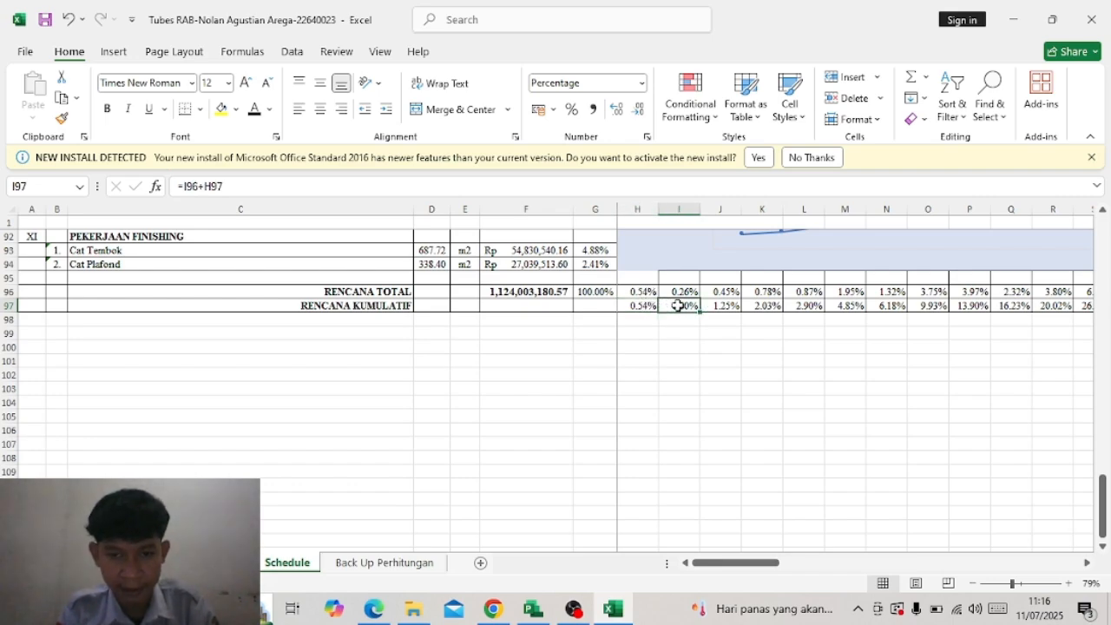
{"action": "double_click", "coordinate": [677, 306]}
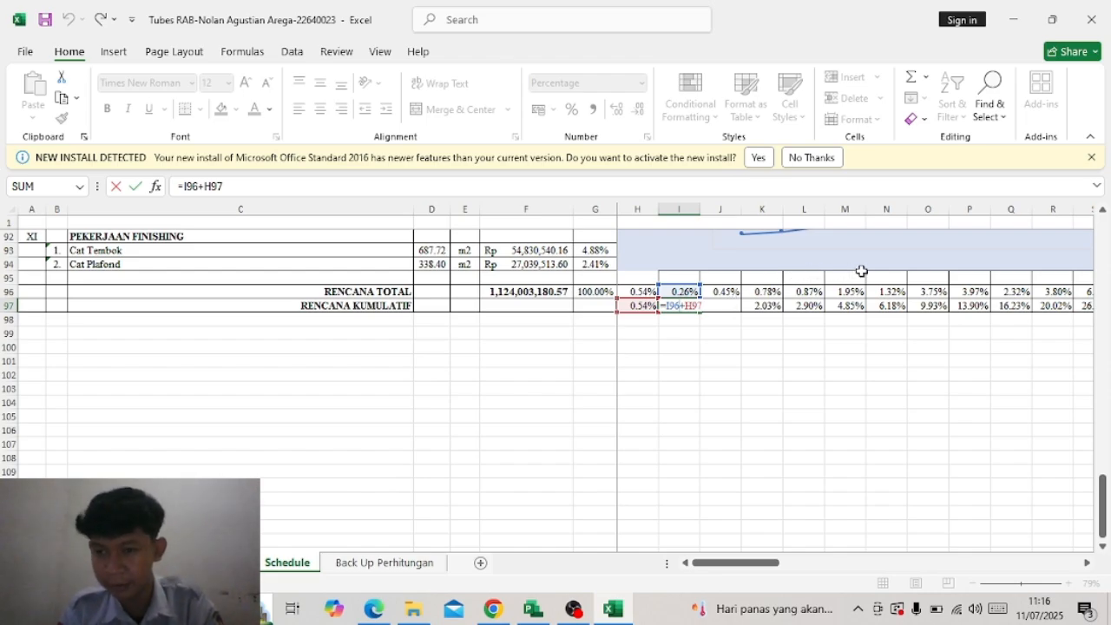
{"action": "scroll", "coordinate": [862, 272], "scroll_direction": "right", "scroll_amount": 3}
{"action": "scroll", "coordinate": [862, 272], "scroll_direction": "up", "scroll_amount": 4}
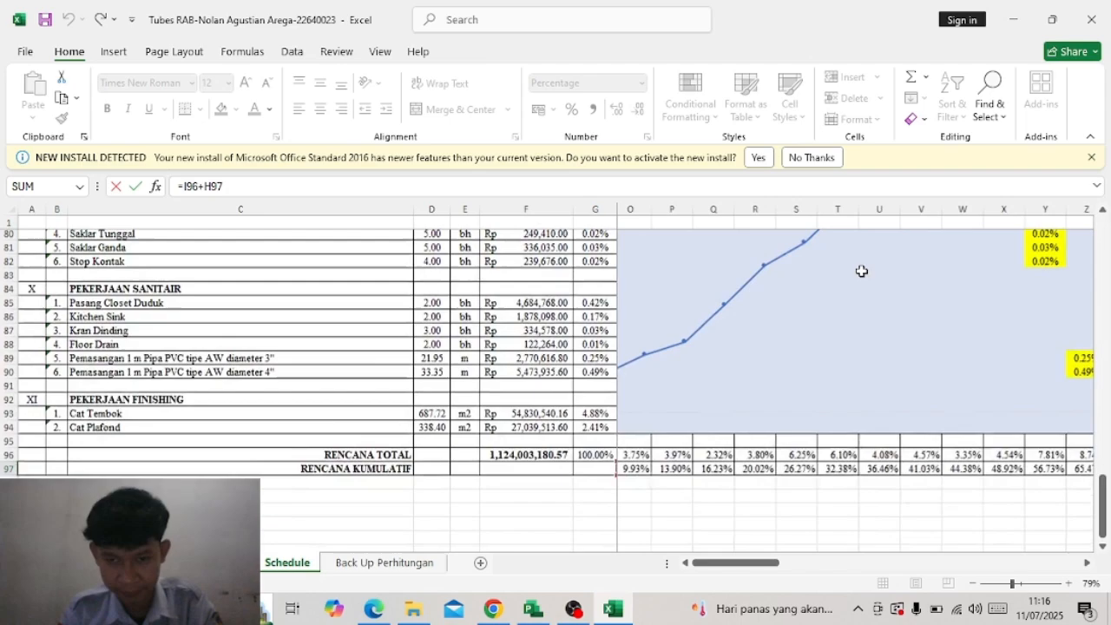
{"action": "key", "text": "Return"}
Select the RENCANA KUMULATIF values from the first JULI week through the last filled week, H97 to AG97
{"action": "scroll", "coordinate": [861, 271], "scroll_direction": "left", "scroll_amount": 3}
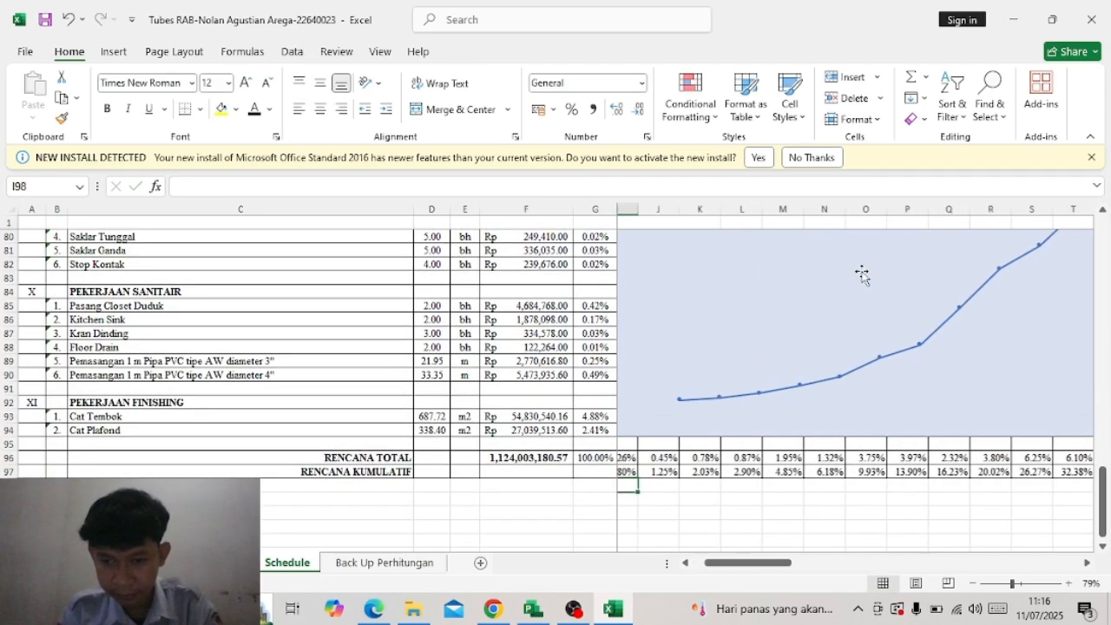
{"action": "scroll", "coordinate": [885, 345], "scroll_direction": "left", "scroll_amount": 2}
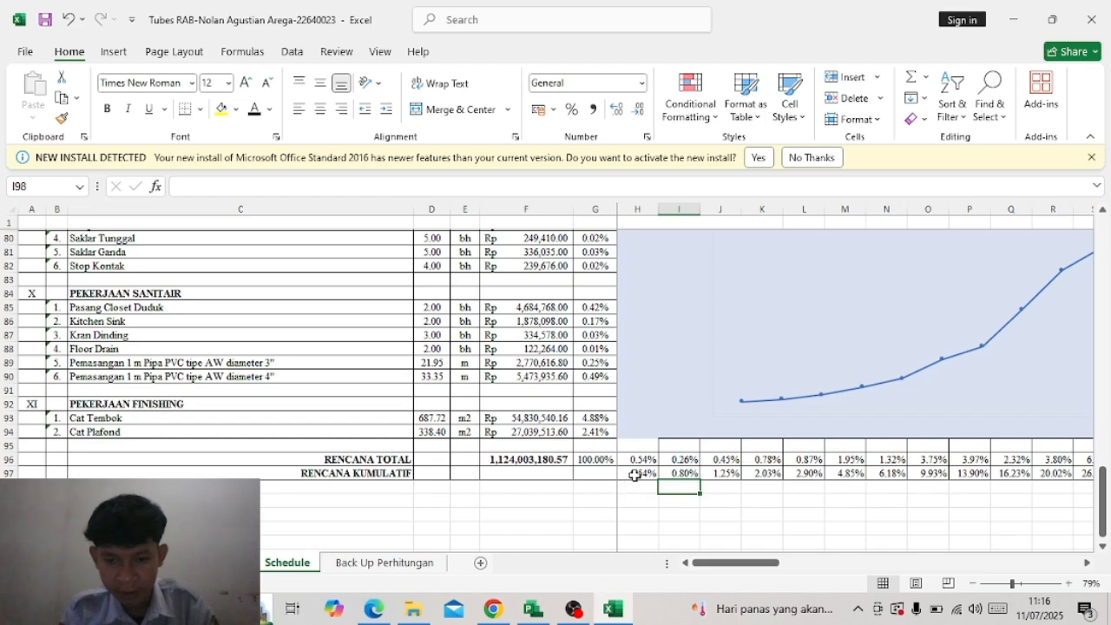
{"action": "left_click_drag", "start_coordinate": [634, 475], "coordinate": [854, 477]}
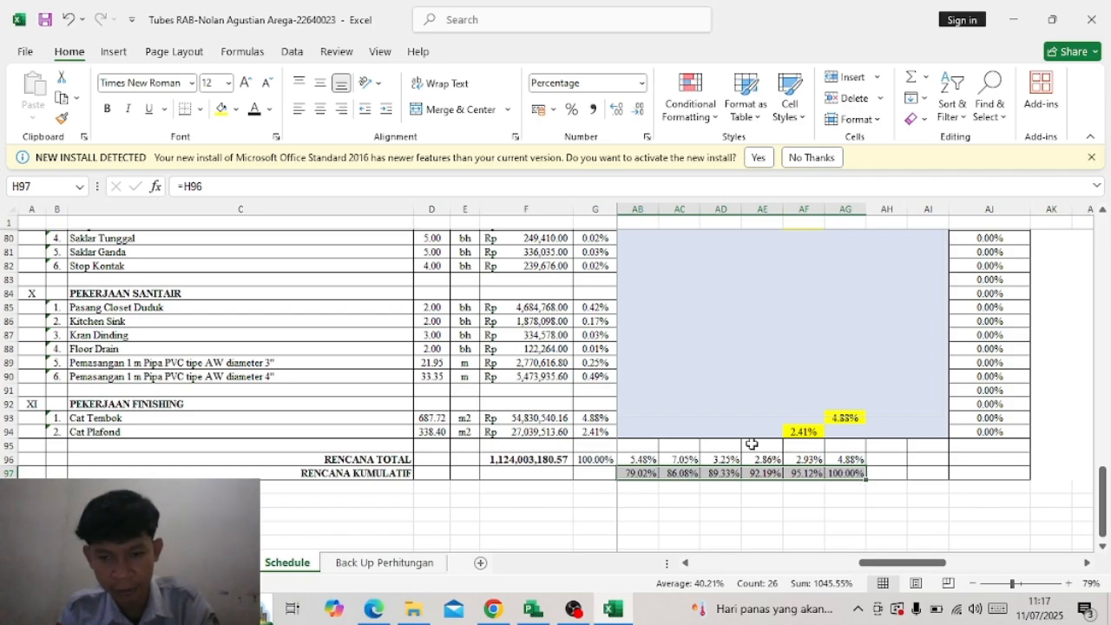
Zoom the Schedule sheet out to 38% and examine the cumulative curve's points against the weekly percentages
{"action": "scroll", "coordinate": [752, 443], "scroll_direction": "up", "scroll_amount": 3}
{"action": "scroll", "coordinate": [752, 444], "scroll_direction": "left", "scroll_amount": 3}
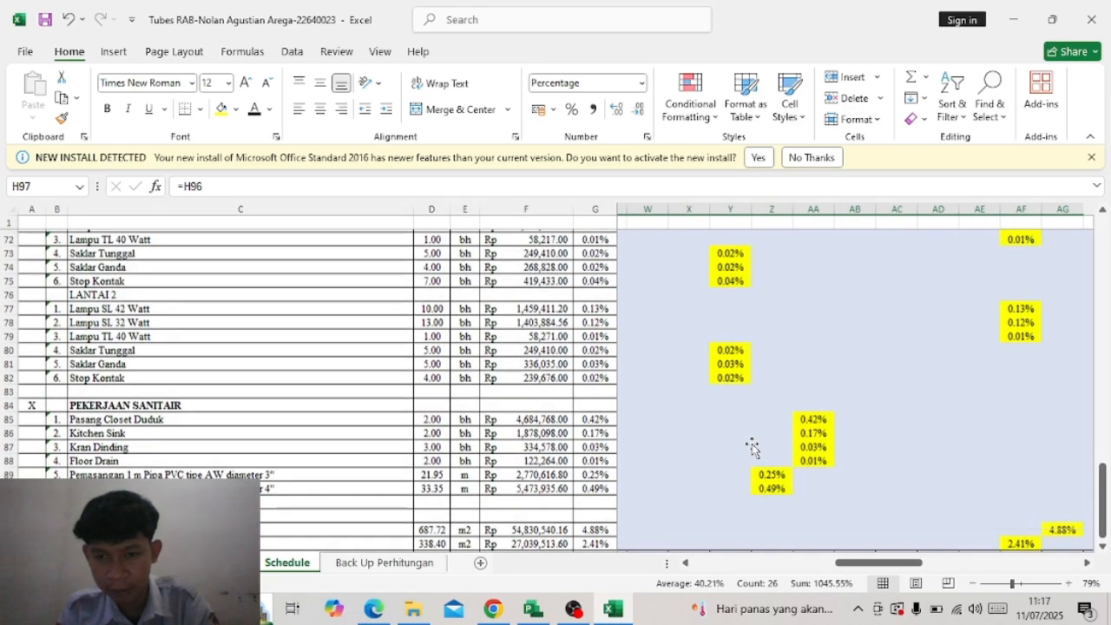
{"action": "scroll", "coordinate": [752, 445], "scroll_direction": "down", "scroll_amount": 4, "text": "ctrl"}
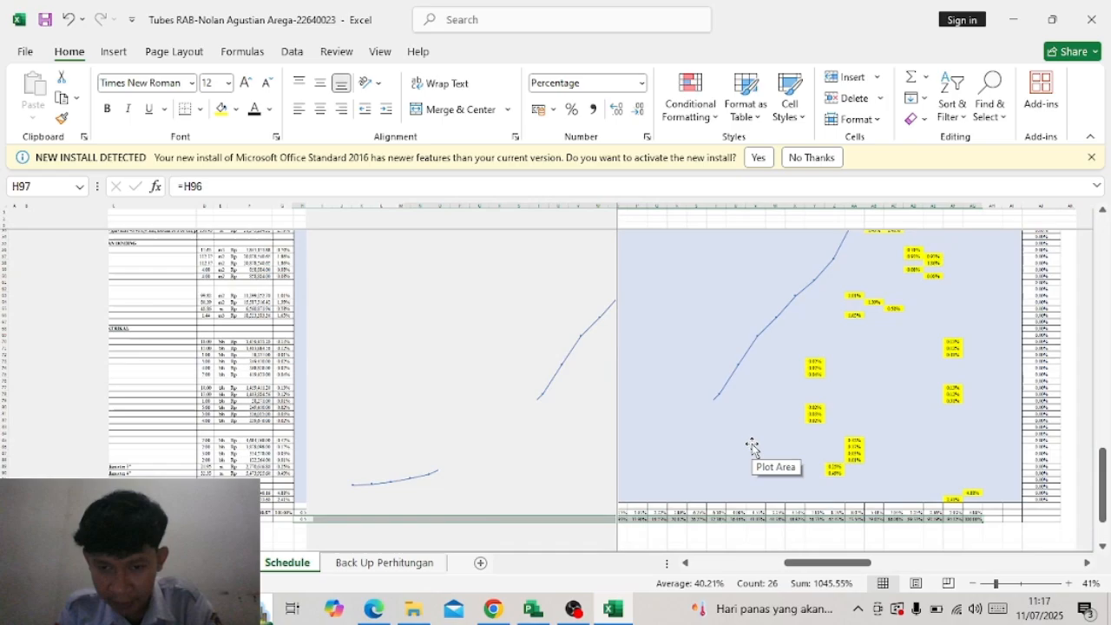
{"action": "scroll", "coordinate": [752, 445], "scroll_direction": "down", "scroll_amount": 1, "text": "ctrl"}
{"action": "mouse_move", "coordinate": [429, 355]}
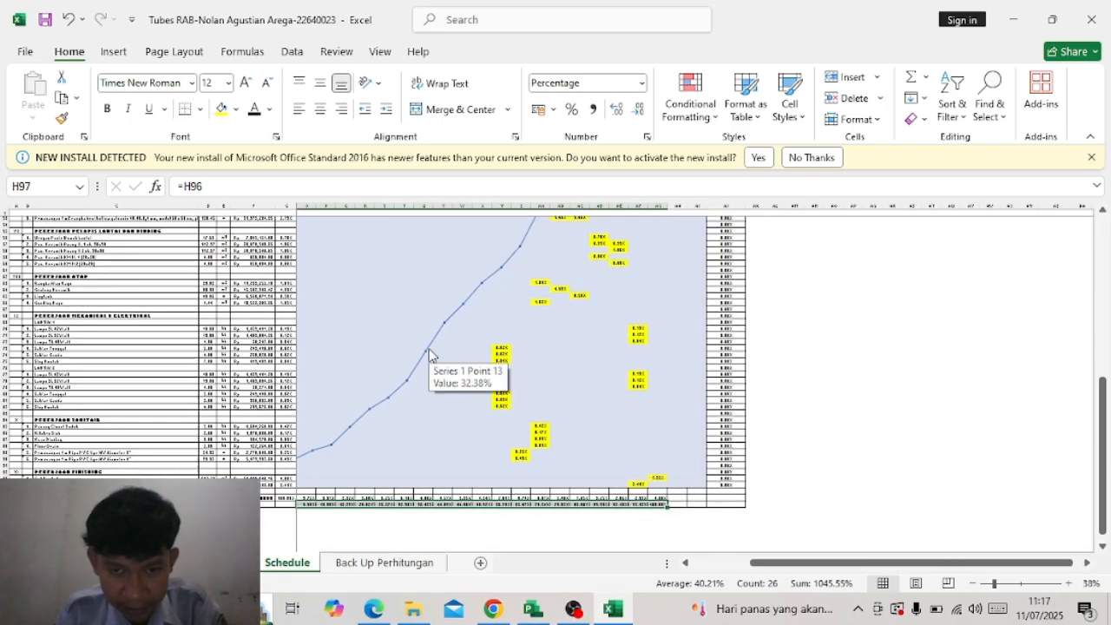
{"action": "scroll", "coordinate": [429, 355], "scroll_direction": "up", "scroll_amount": 4}
{"action": "scroll", "coordinate": [429, 355], "scroll_direction": "left", "scroll_amount": 2}
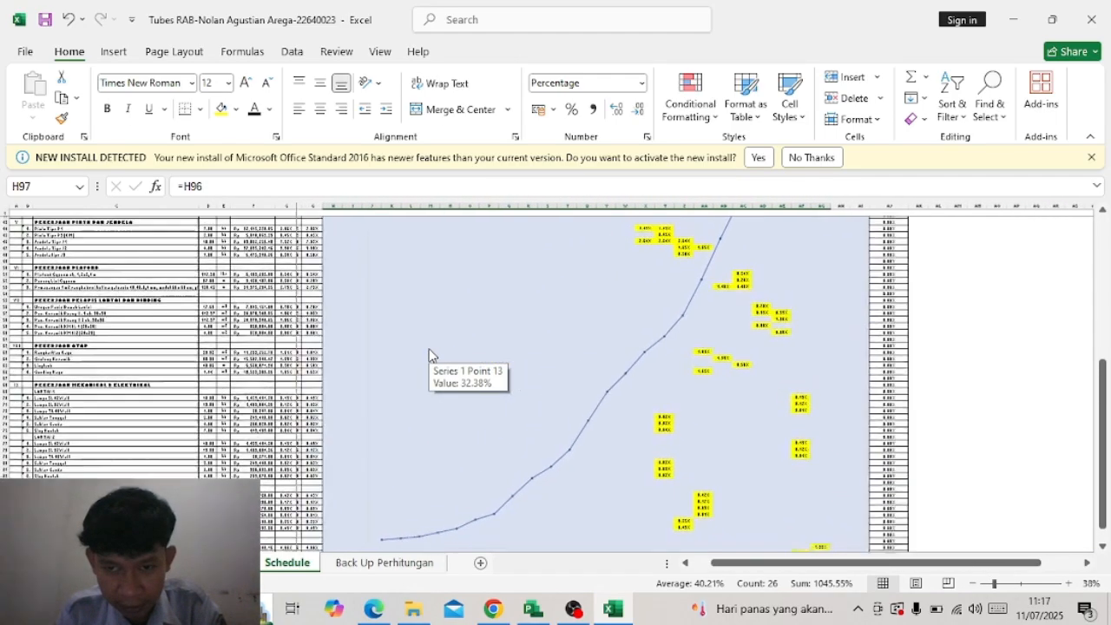
{"action": "scroll", "coordinate": [428, 355], "scroll_direction": "up", "scroll_amount": 6}
{"action": "scroll", "coordinate": [429, 355], "scroll_direction": "left", "scroll_amount": 1}
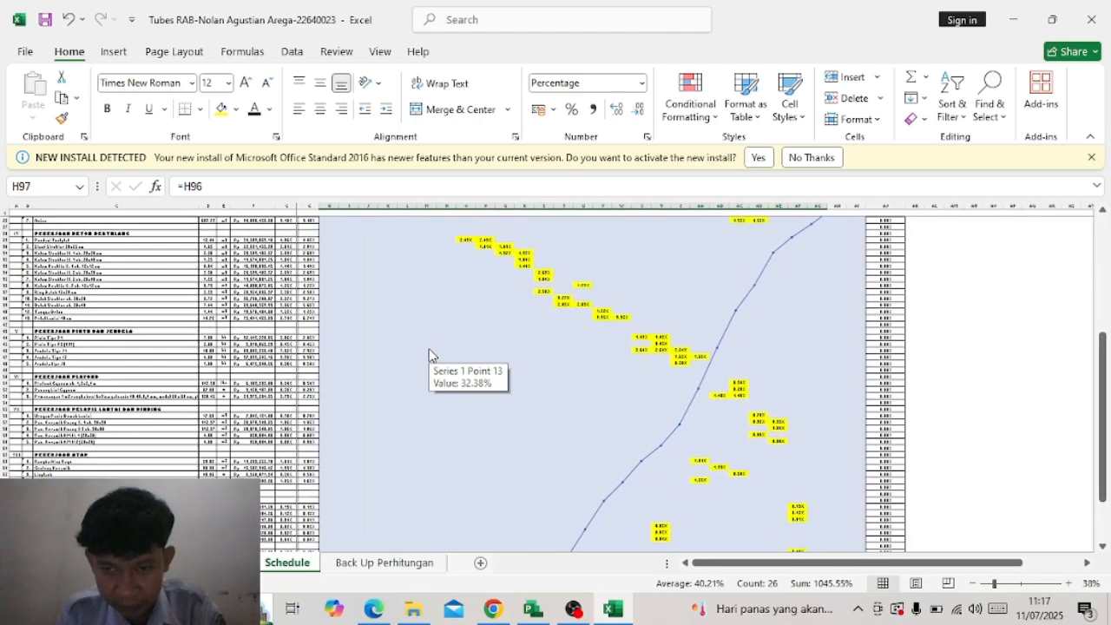
Follow the cumulative curve from its start above the RENCANA rows up to its end near the month headers
{"action": "scroll", "coordinate": [429, 355], "scroll_direction": "down", "scroll_amount": 7}
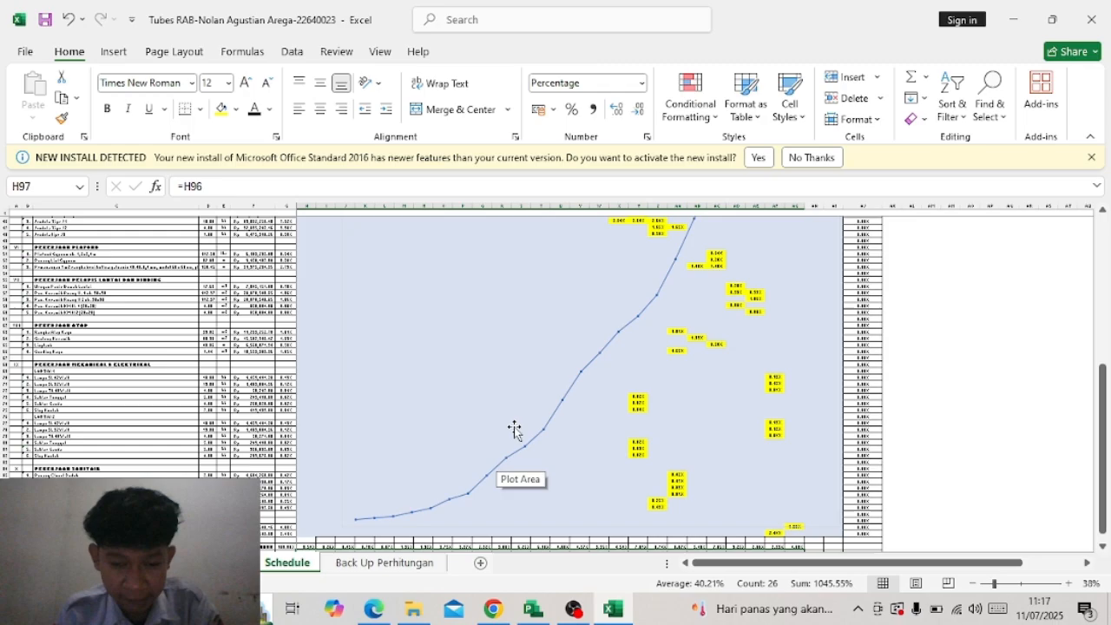
{"action": "scroll", "coordinate": [559, 420], "scroll_direction": "up", "scroll_amount": 2}
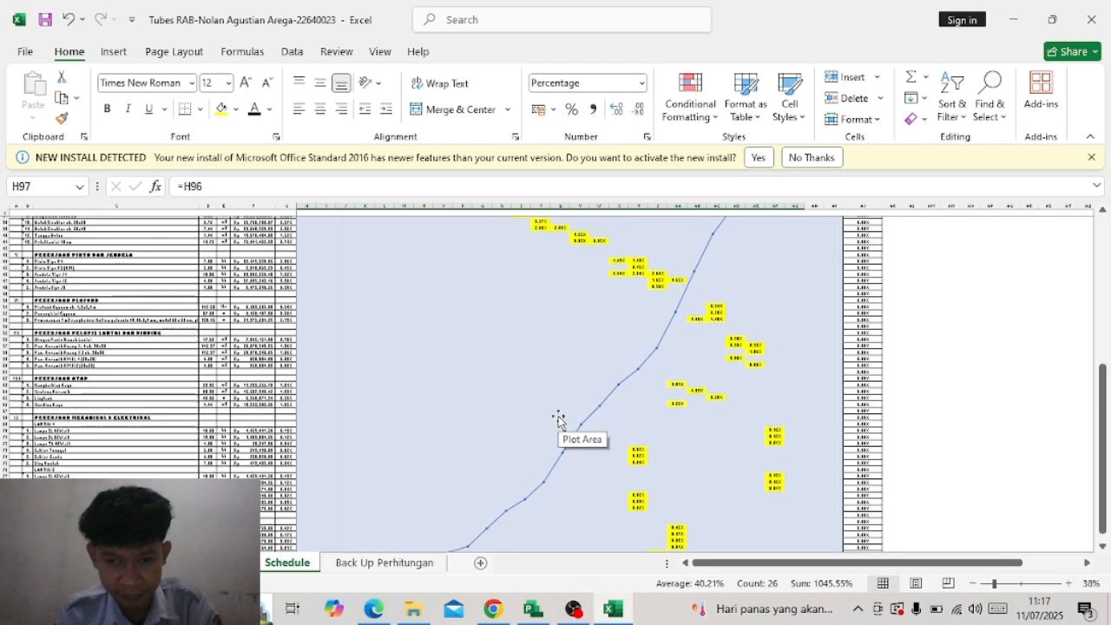
{"action": "scroll", "coordinate": [559, 420], "scroll_direction": "up", "scroll_amount": 2}
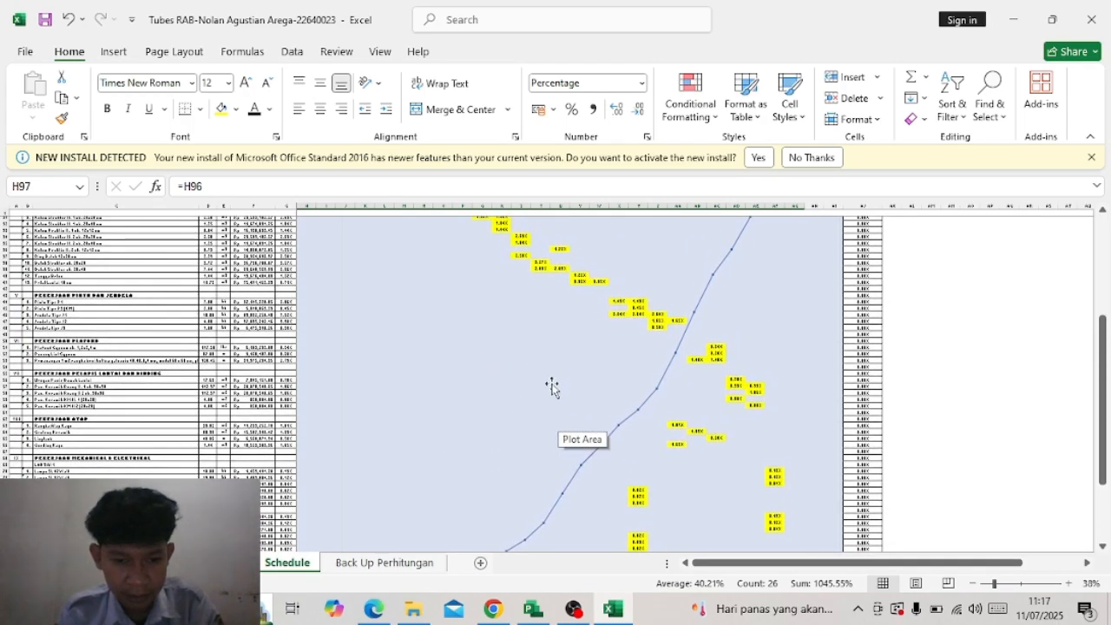
{"action": "scroll", "coordinate": [503, 390], "scroll_direction": "down", "scroll_amount": 3}
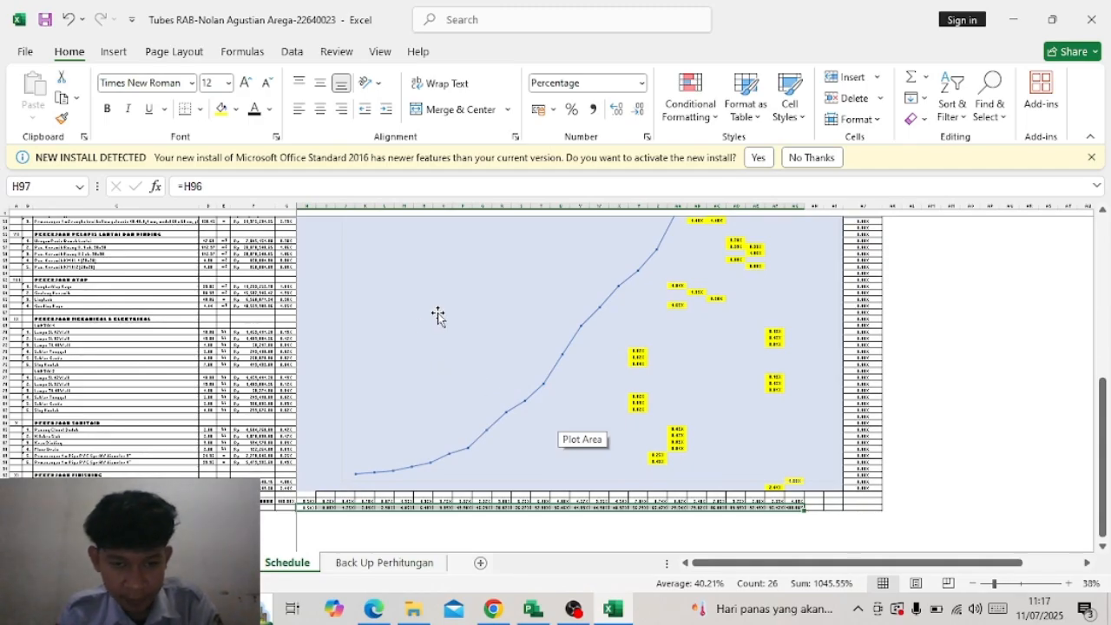
{"action": "scroll", "coordinate": [437, 316], "scroll_direction": "up", "scroll_amount": 3}
{"action": "scroll", "coordinate": [438, 316], "scroll_direction": "up", "scroll_amount": 2}
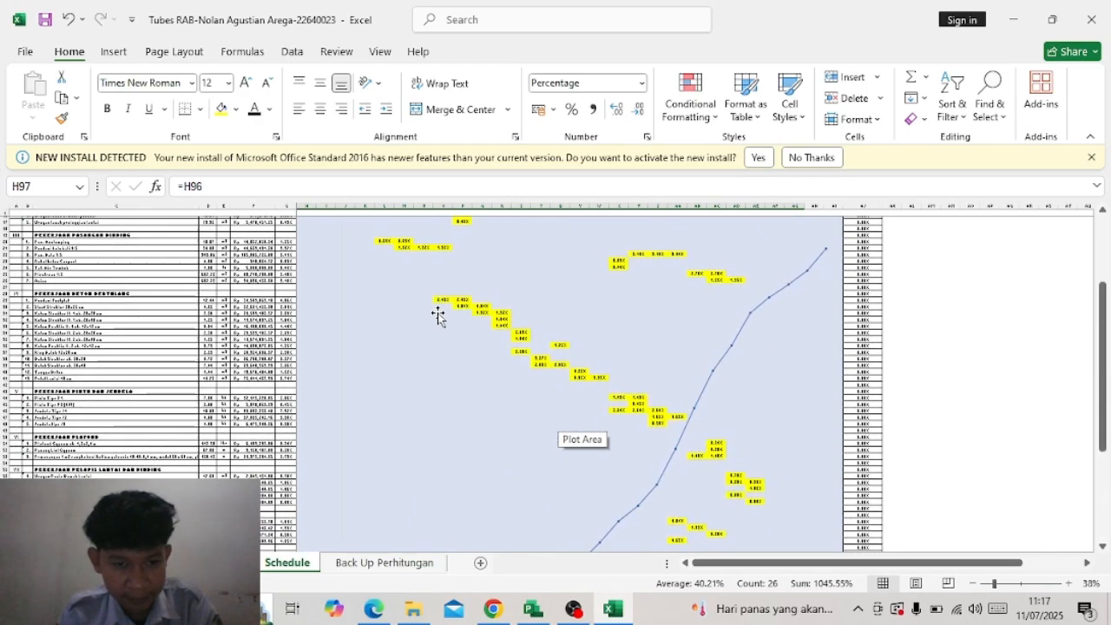
{"action": "scroll", "coordinate": [259, 295], "scroll_direction": "up", "scroll_amount": 2}
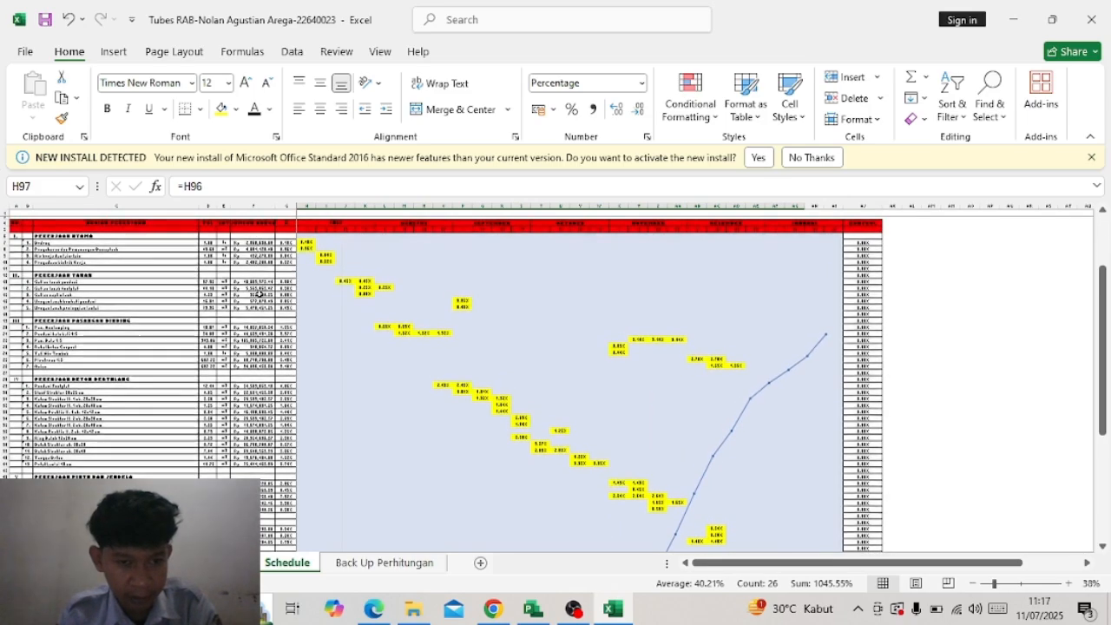
Switch from Excel to the Project schedule file and look over the first tasks and their Gantt bars
{"action": "scroll", "coordinate": [259, 295], "scroll_direction": "up", "scroll_amount": 1}
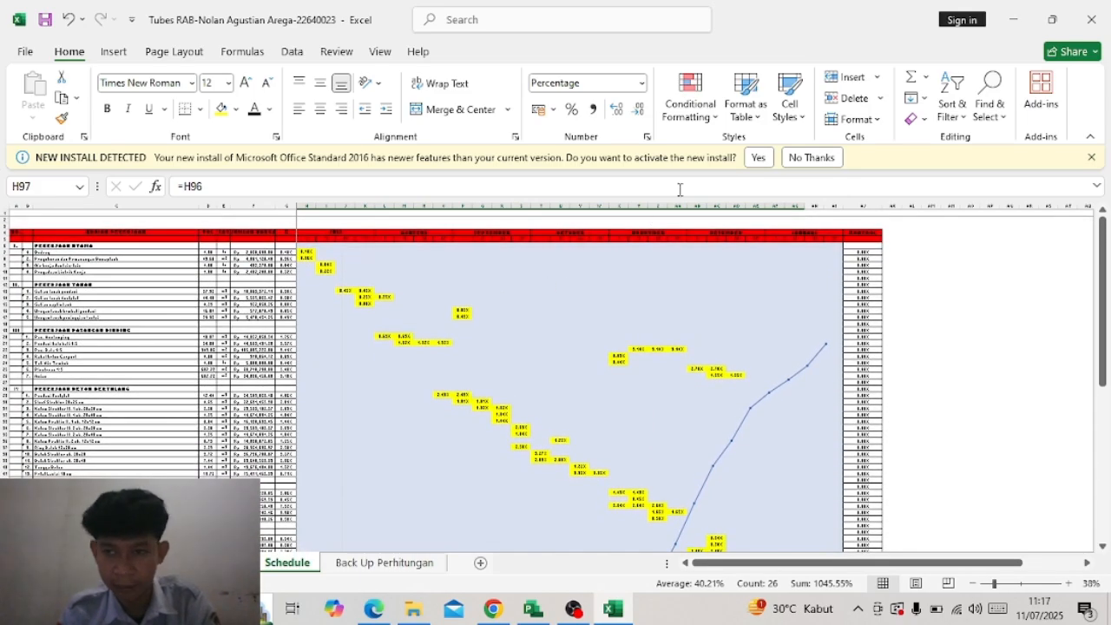
{"action": "left_click", "coordinate": [1015, 23]}
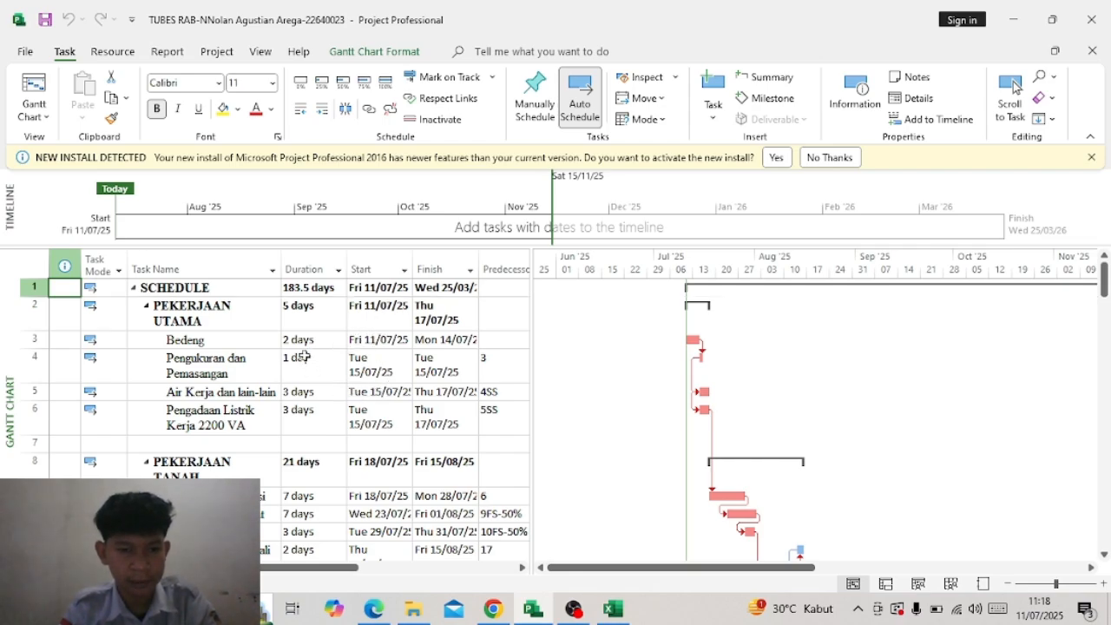
{"action": "scroll", "coordinate": [305, 356], "scroll_direction": "down", "scroll_amount": 1}
{"action": "scroll", "coordinate": [304, 356], "scroll_direction": "up", "scroll_amount": 1}
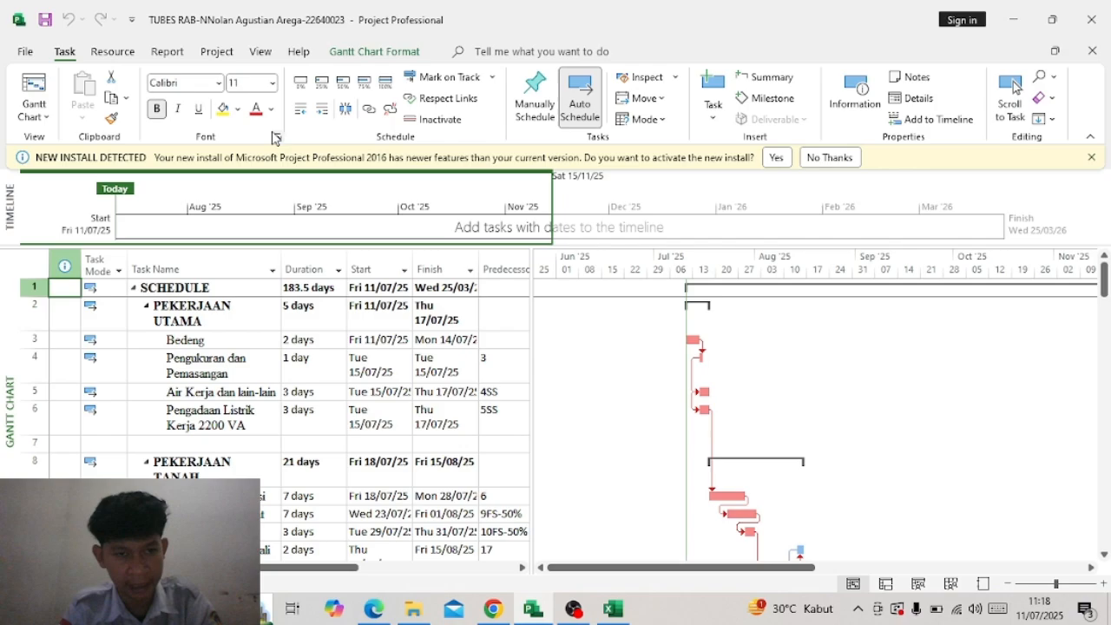
Switch to Excel's cost estimate sheet and select the work descriptions from PEKERJAAN UTAMA (C9) down past the final TOTAL row
{"action": "left_click", "coordinate": [611, 613]}
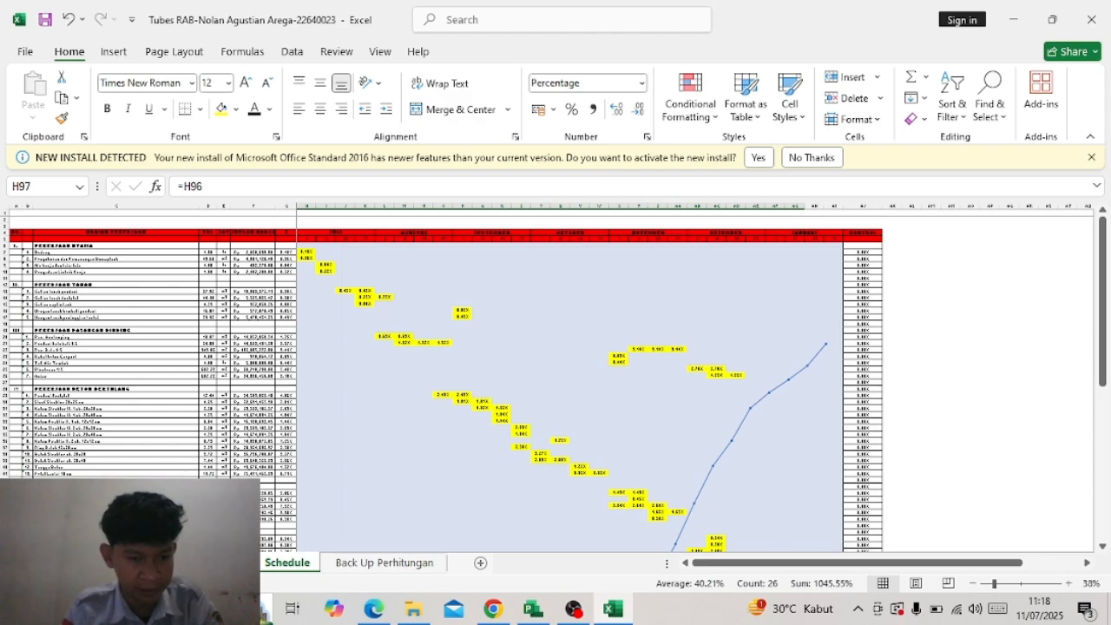
{"action": "left_click", "coordinate": [139, 562]}
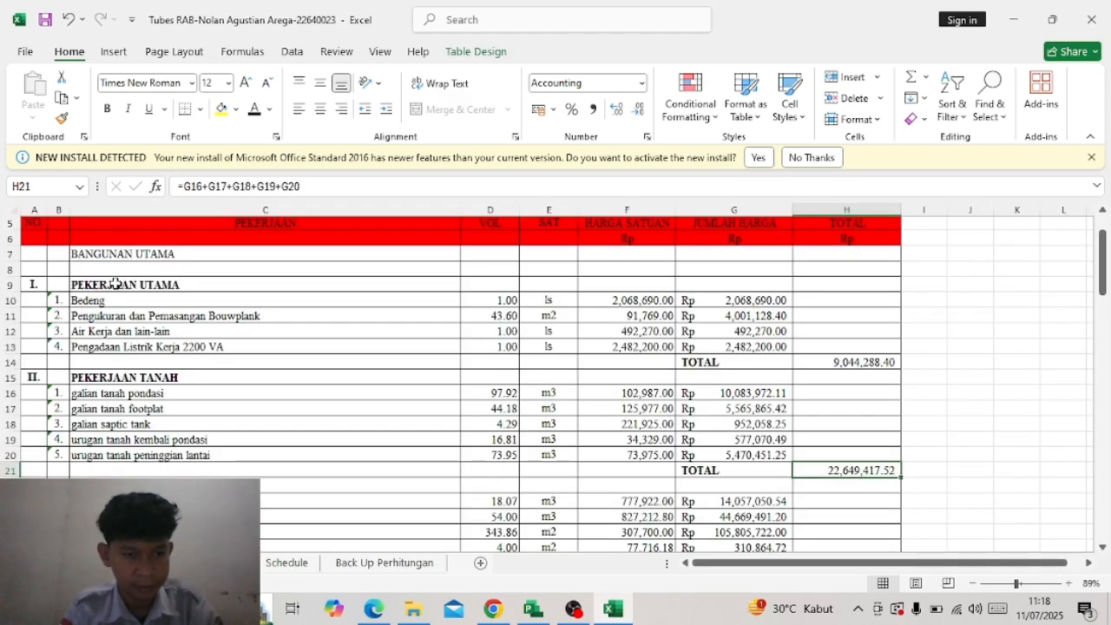
{"action": "left_click_drag", "start_coordinate": [114, 284], "coordinate": [408, 568]}
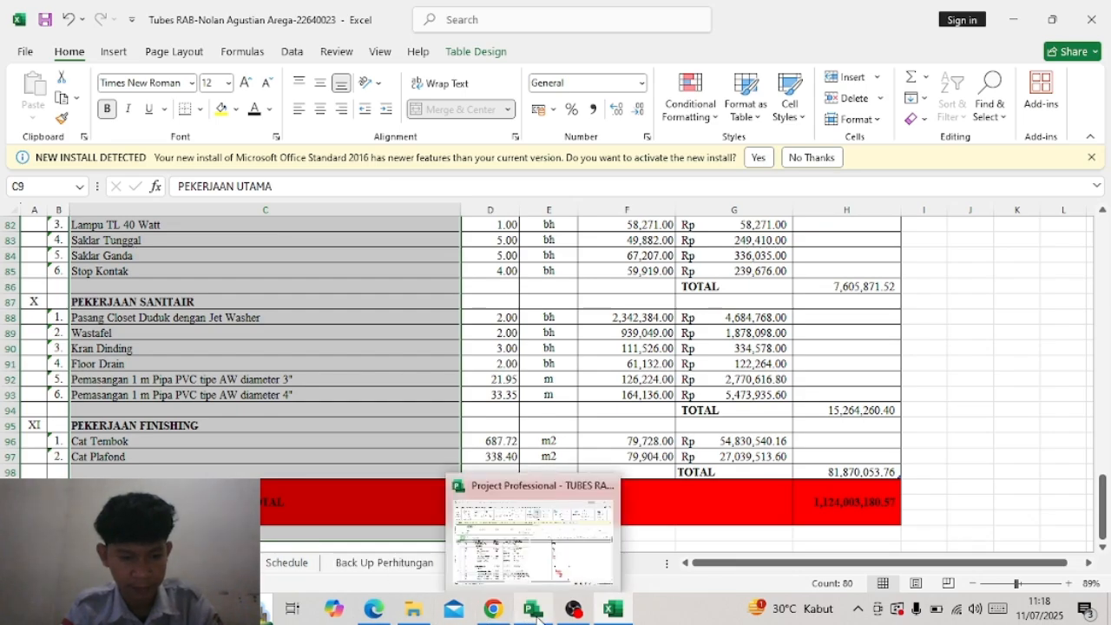
Return to Project and review the task names and durations under PEKERJAAN UTAMA
{"action": "left_click", "coordinate": [536, 613]}
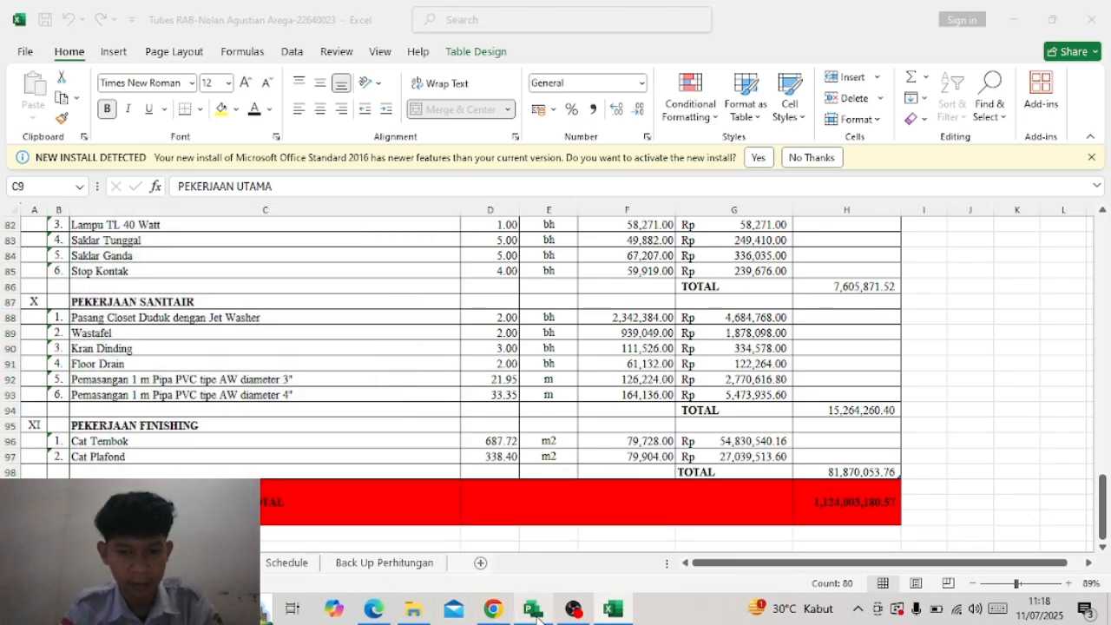
{"action": "key", "text": "alt+Tab"}
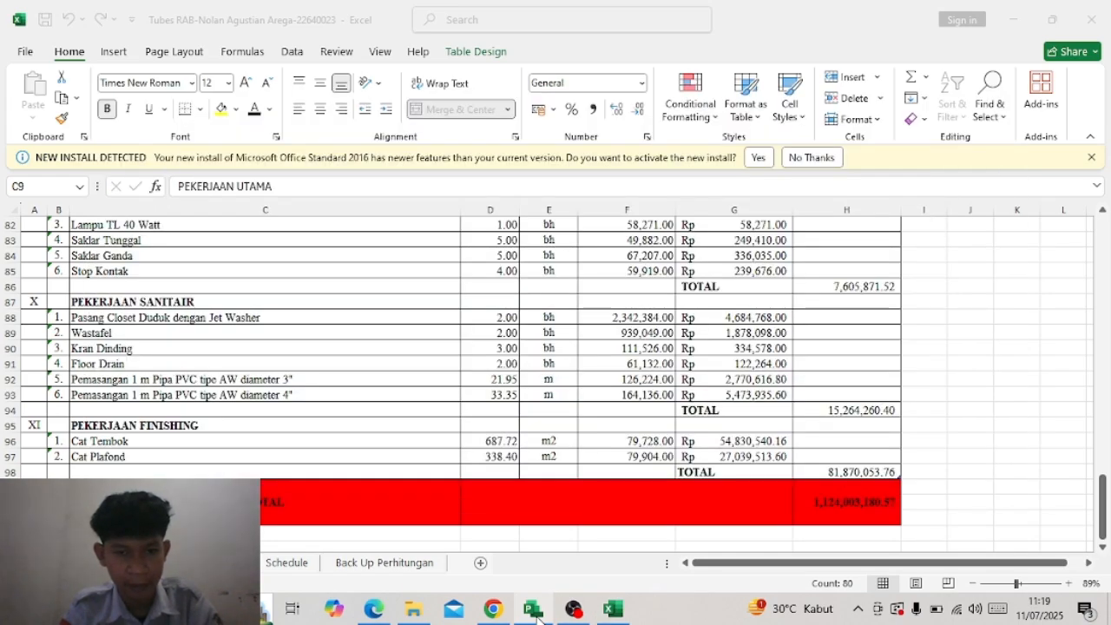
{"action": "left_click", "coordinate": [536, 613]}
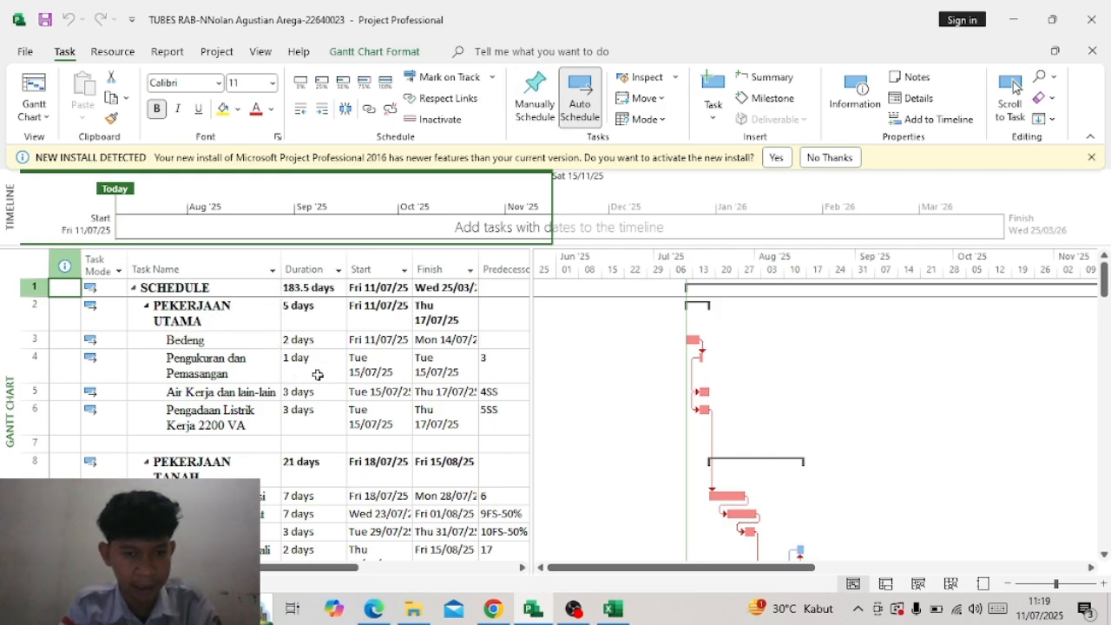
{"action": "scroll", "coordinate": [317, 375], "scroll_direction": "down", "scroll_amount": 3}
{"action": "scroll", "coordinate": [317, 375], "scroll_direction": "up", "scroll_amount": 3}
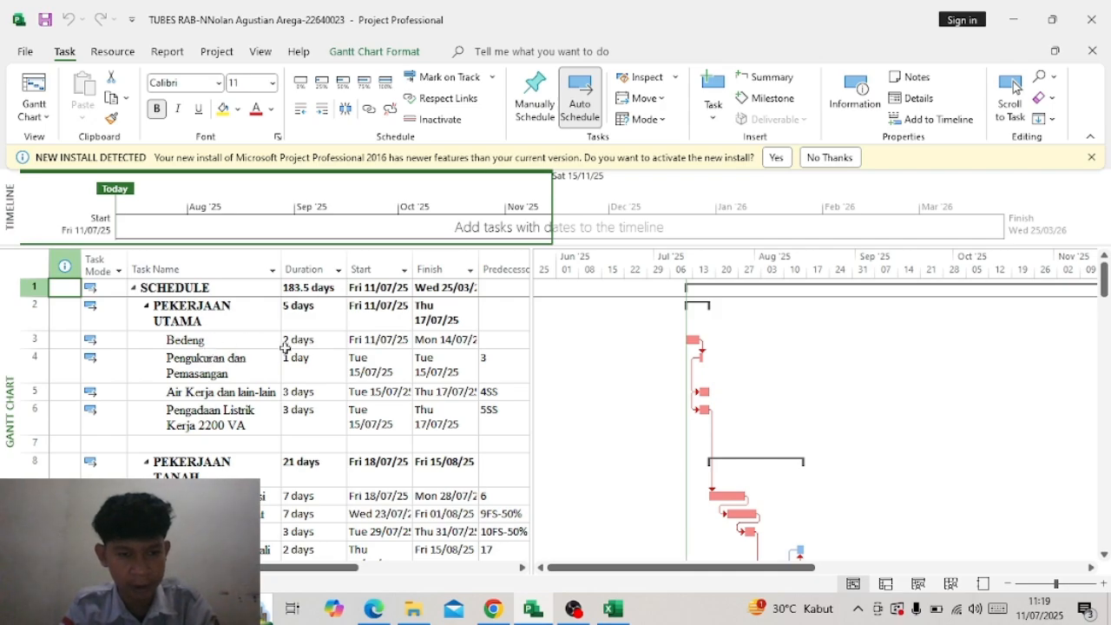
Review the task durations from PEKERJAAN PASANGAN DINDING down to PEKERJAAN ATAP, finishing back at the SCHEDULE summary task
{"action": "scroll", "coordinate": [284, 499], "scroll_direction": "down", "scroll_amount": 4}
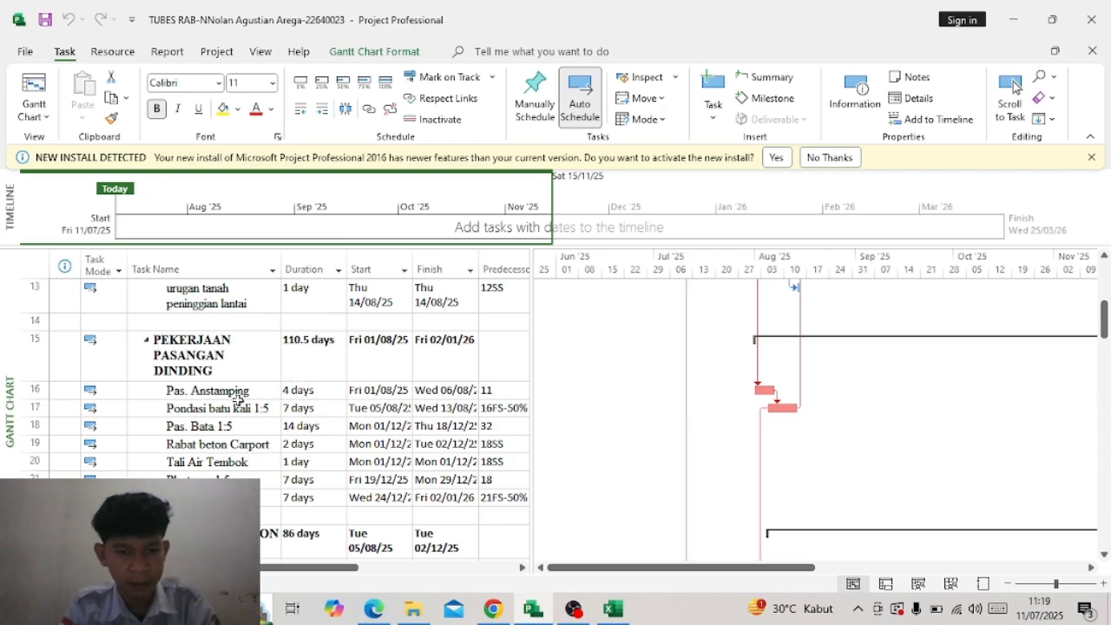
{"action": "scroll", "coordinate": [290, 460], "scroll_direction": "down", "scroll_amount": 3}
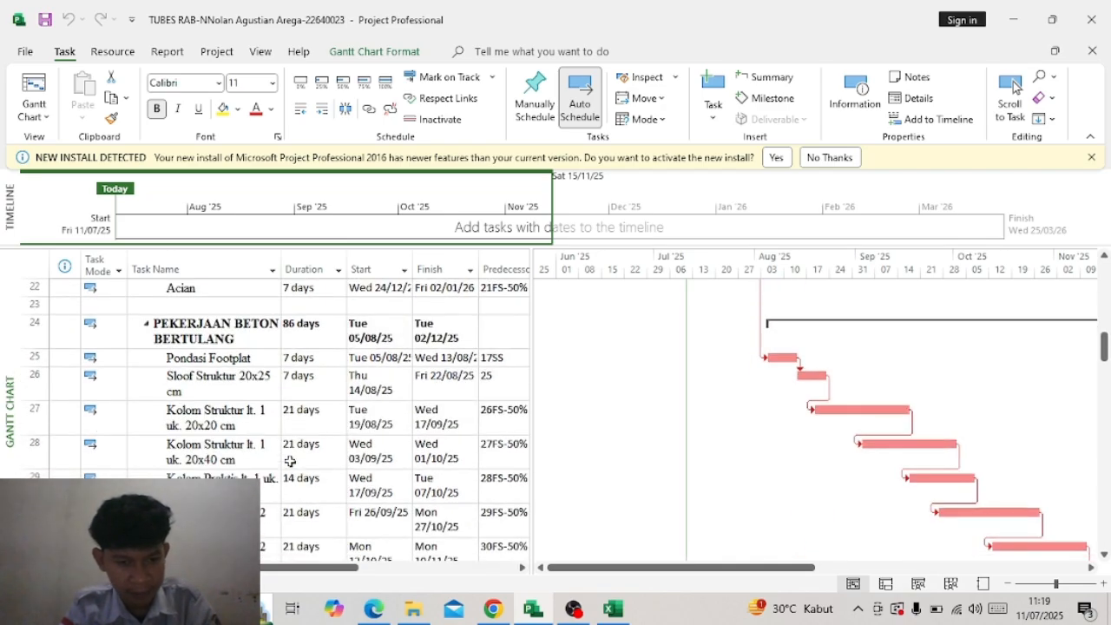
{"action": "scroll", "coordinate": [314, 391], "scroll_direction": "down", "scroll_amount": 3}
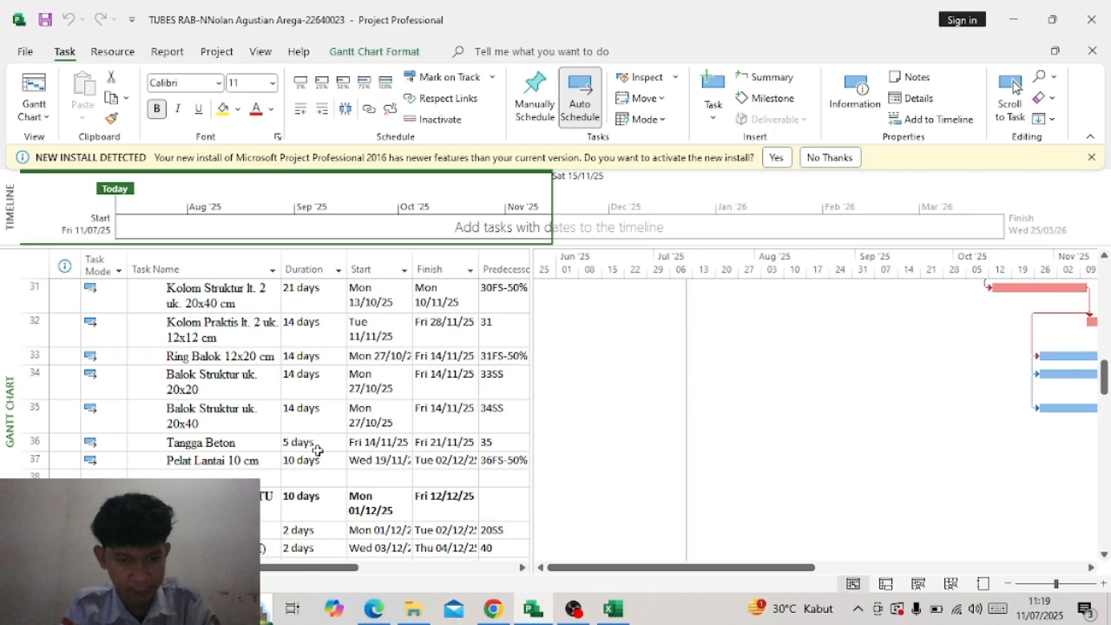
{"action": "scroll", "coordinate": [318, 450], "scroll_direction": "down", "scroll_amount": 3}
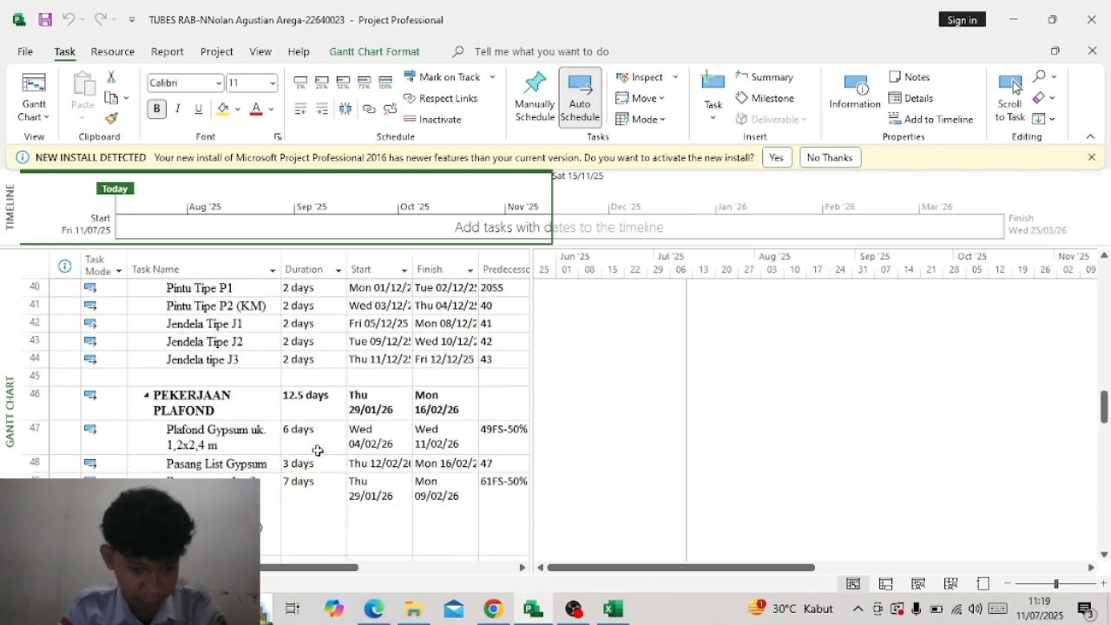
{"action": "scroll", "coordinate": [317, 450], "scroll_direction": "down", "scroll_amount": 5}
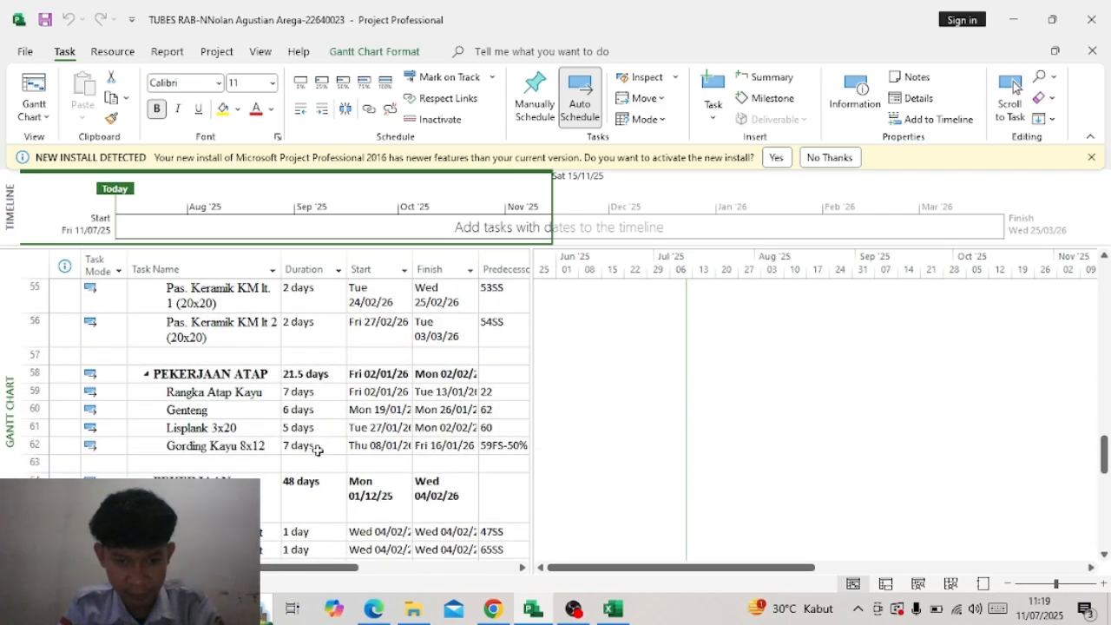
{"action": "scroll", "coordinate": [317, 450], "scroll_direction": "up", "scroll_amount": 12}
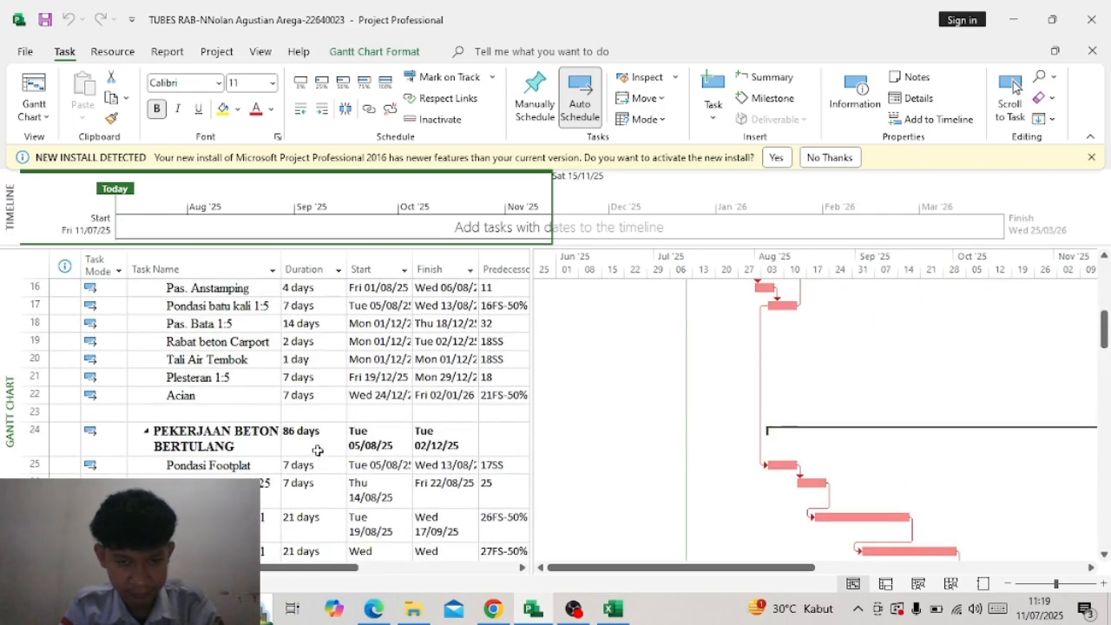
{"action": "scroll", "coordinate": [318, 450], "scroll_direction": "up", "scroll_amount": 4}
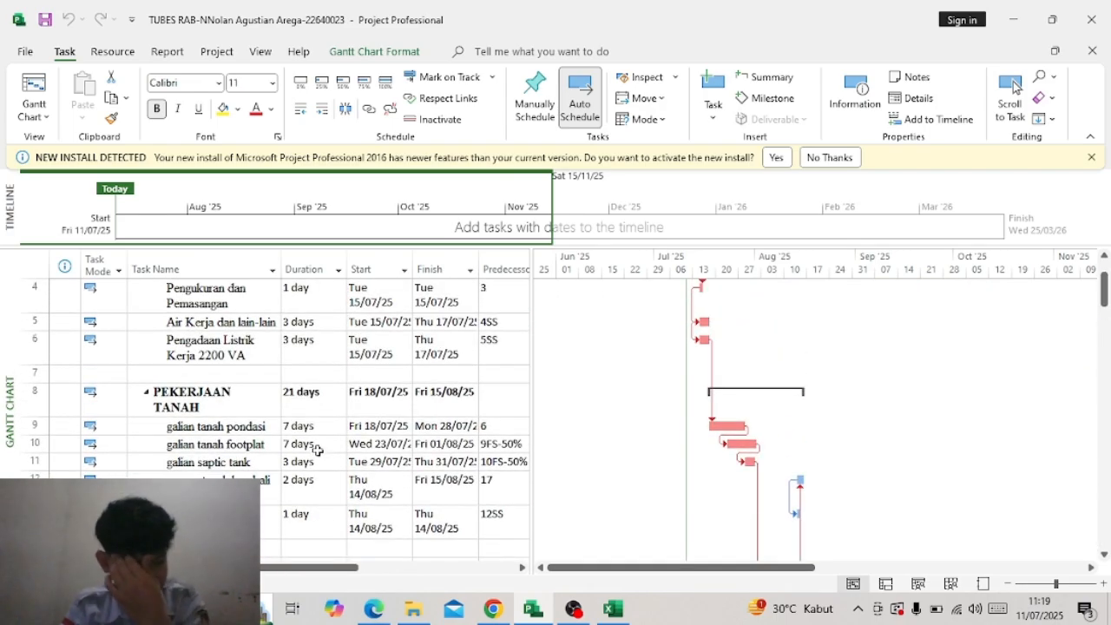
{"action": "scroll", "coordinate": [291, 397], "scroll_direction": "down", "scroll_amount": 6}
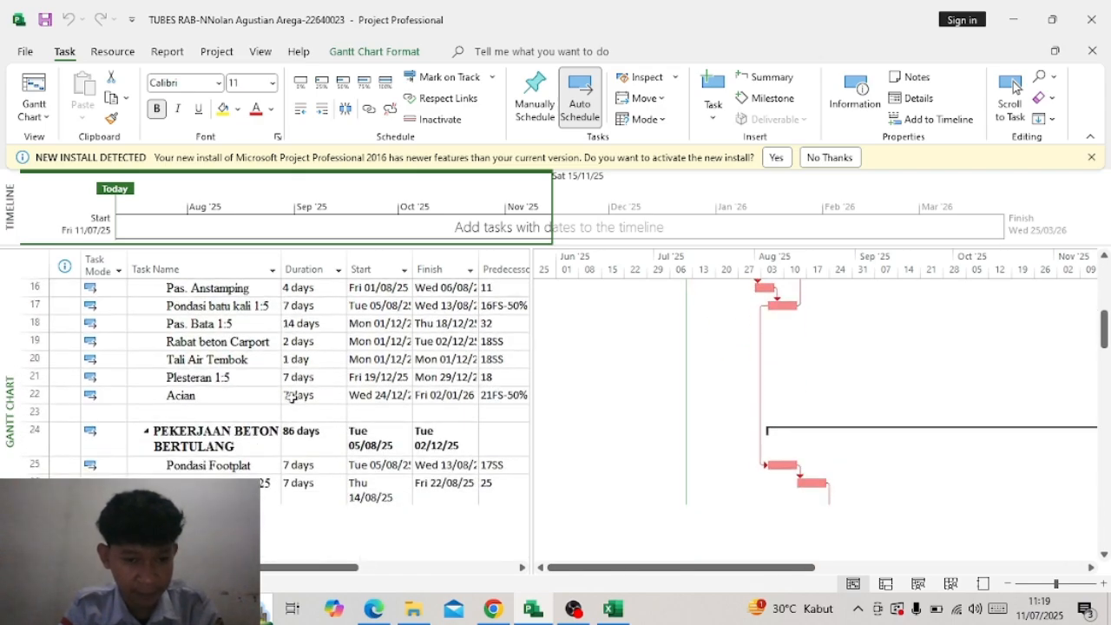
{"action": "scroll", "coordinate": [292, 397], "scroll_direction": "up", "scroll_amount": 7}
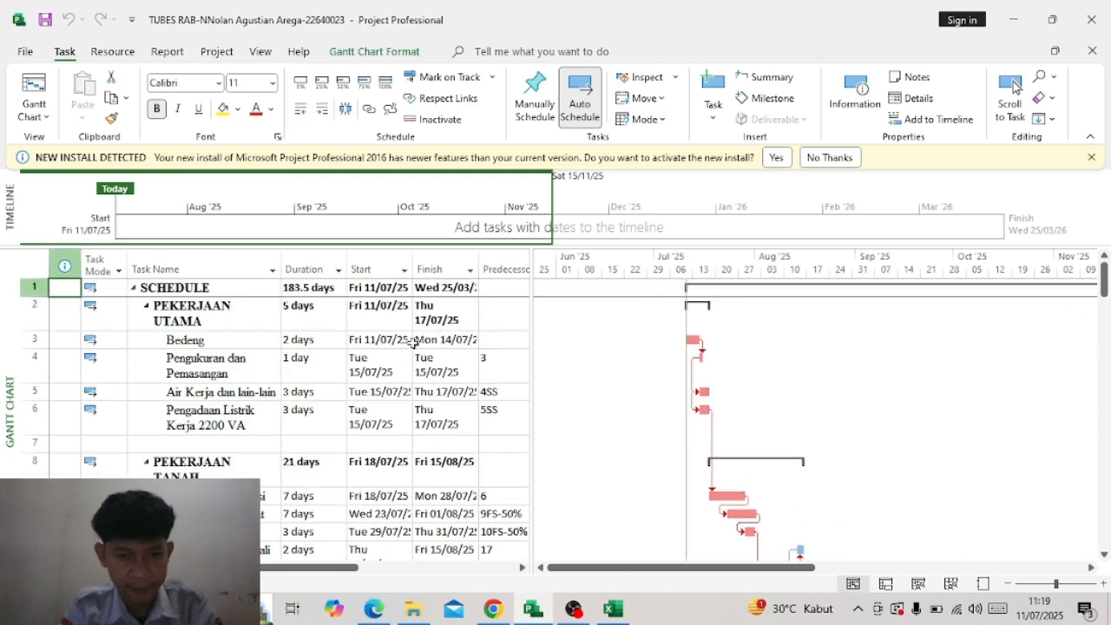
Show the full Predecessors column and compare the entries through PEKERJAAN PASANGAN DINDING with their linked Gantt bars
{"action": "scroll", "coordinate": [448, 384], "scroll_direction": "right", "scroll_amount": 1}
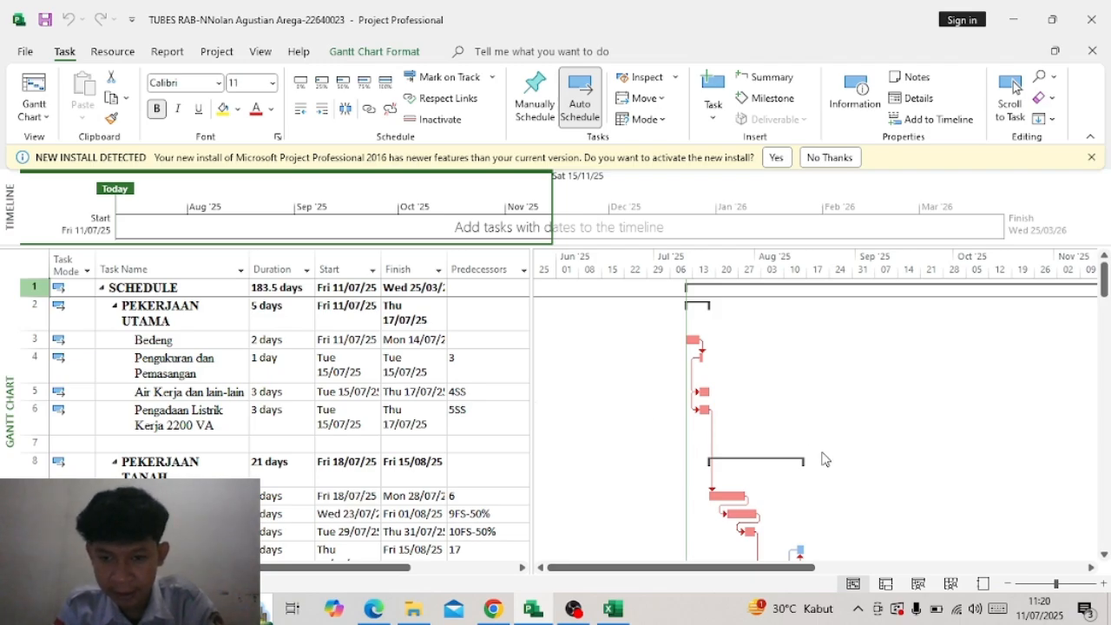
{"action": "scroll", "coordinate": [672, 406], "scroll_direction": "down", "scroll_amount": 5}
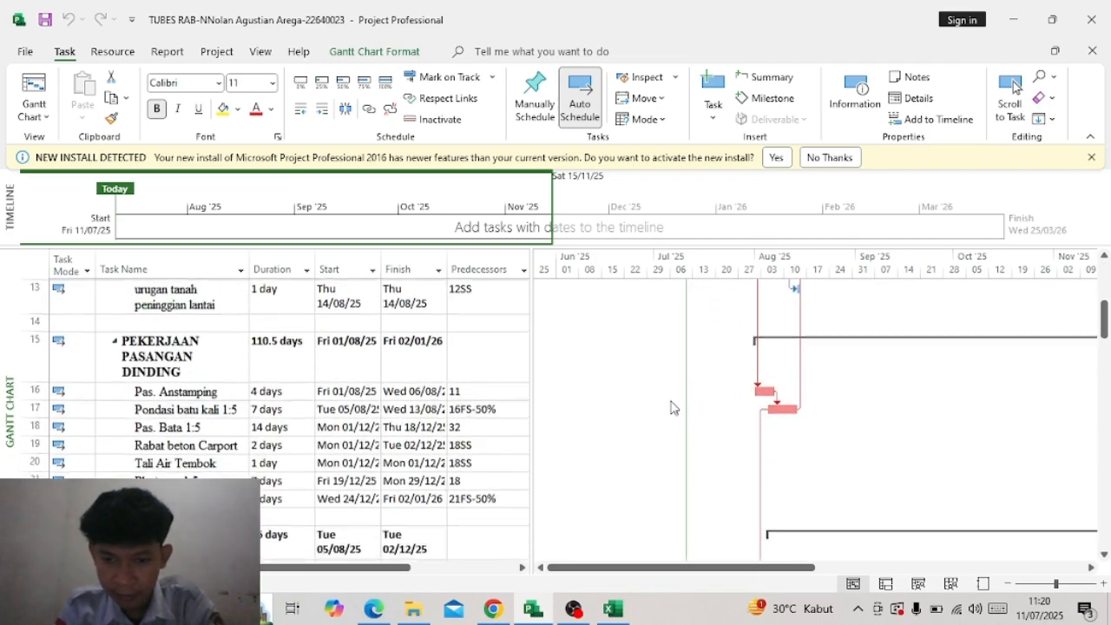
{"action": "scroll", "coordinate": [672, 406], "scroll_direction": "up", "scroll_amount": 5}
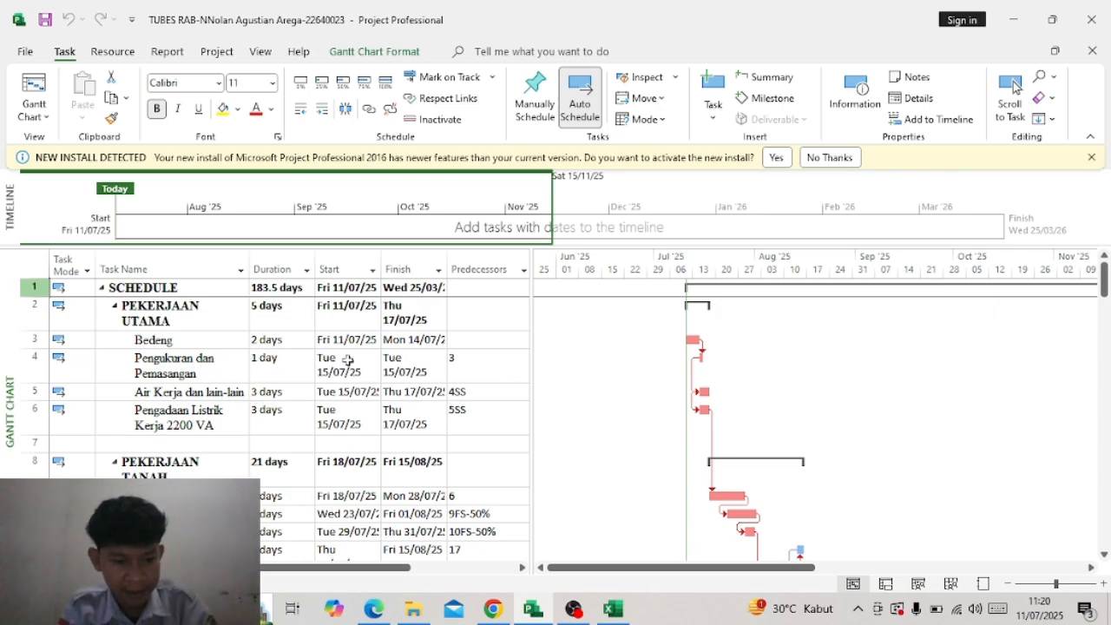
Switch to Excel's Schedule sheet and enlarge it to 54% to examine the weekly distribution of the first work items
{"action": "key", "text": "alt+Tab"}
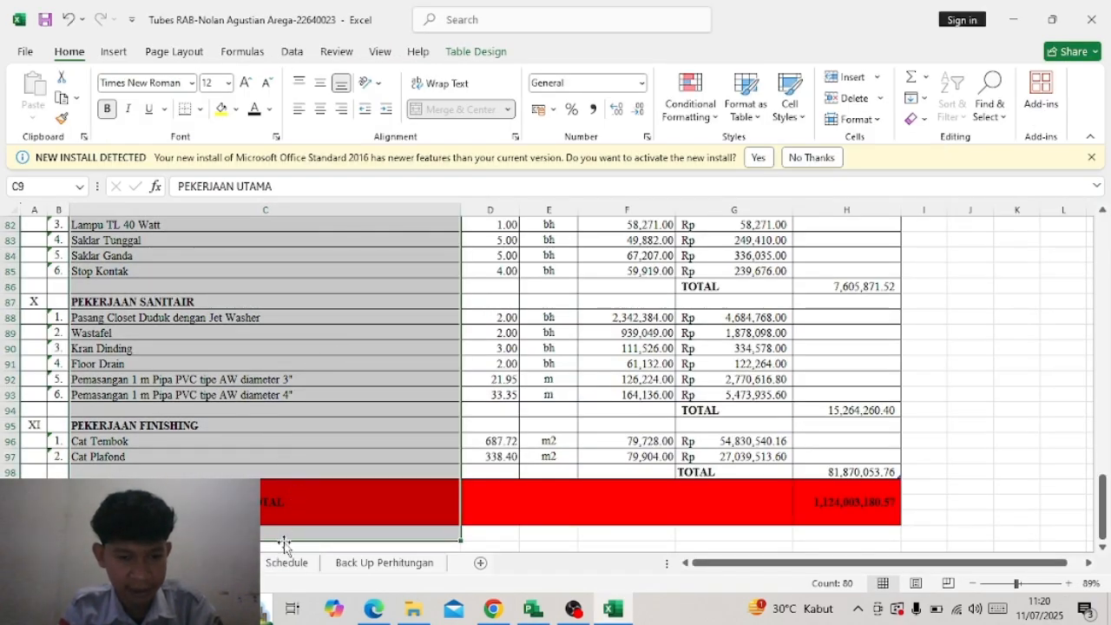
{"action": "left_click", "coordinate": [284, 564]}
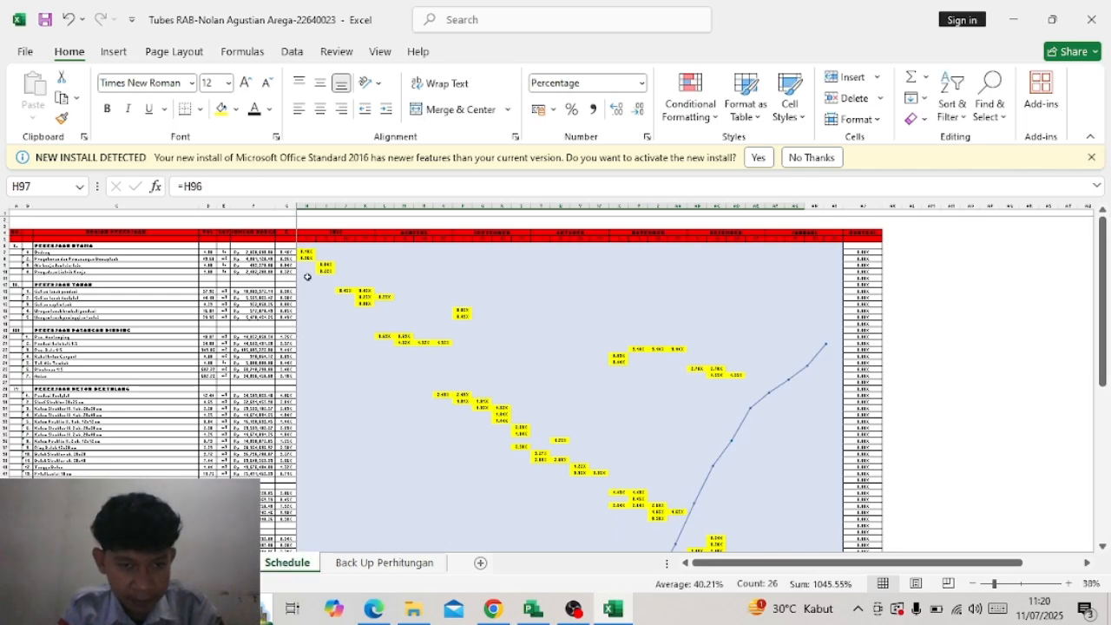
{"action": "scroll", "coordinate": [308, 257], "scroll_direction": "up", "scroll_amount": 3}
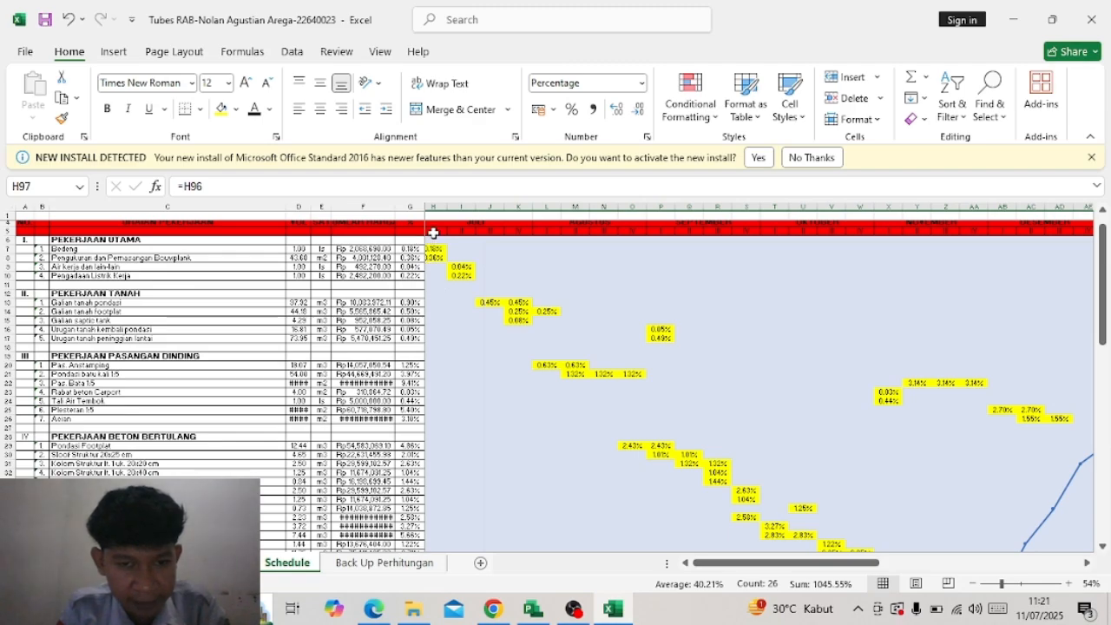
Return to Project and inspect the predecessor entries of Air Kerja dan lain-lain and galian tanah footplat
{"action": "key", "text": "alt+Tab"}
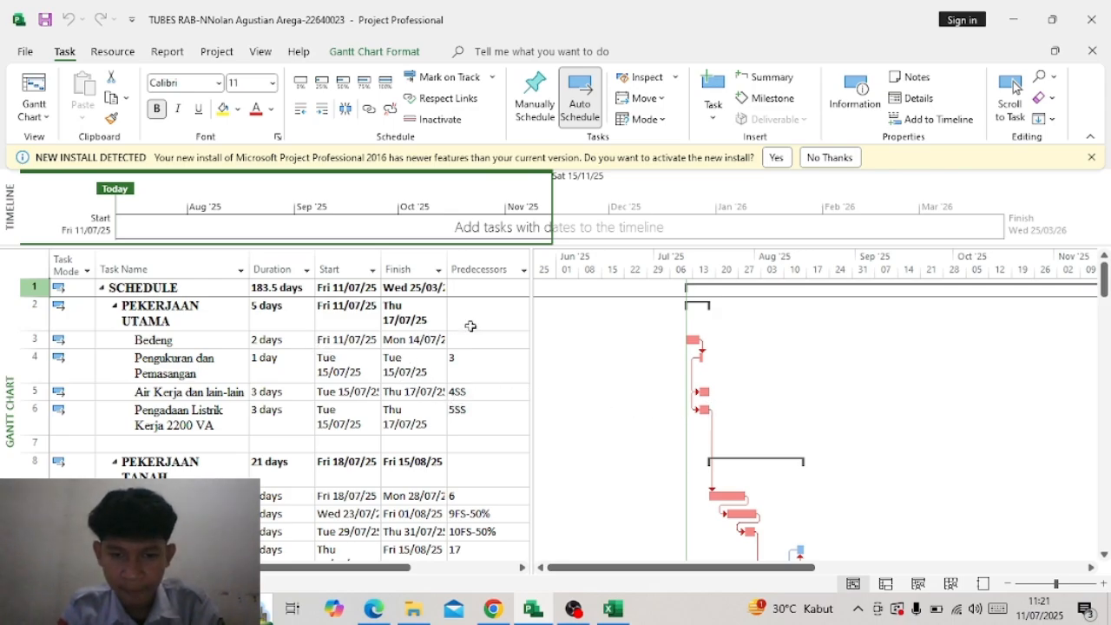
{"action": "left_click", "coordinate": [484, 392]}
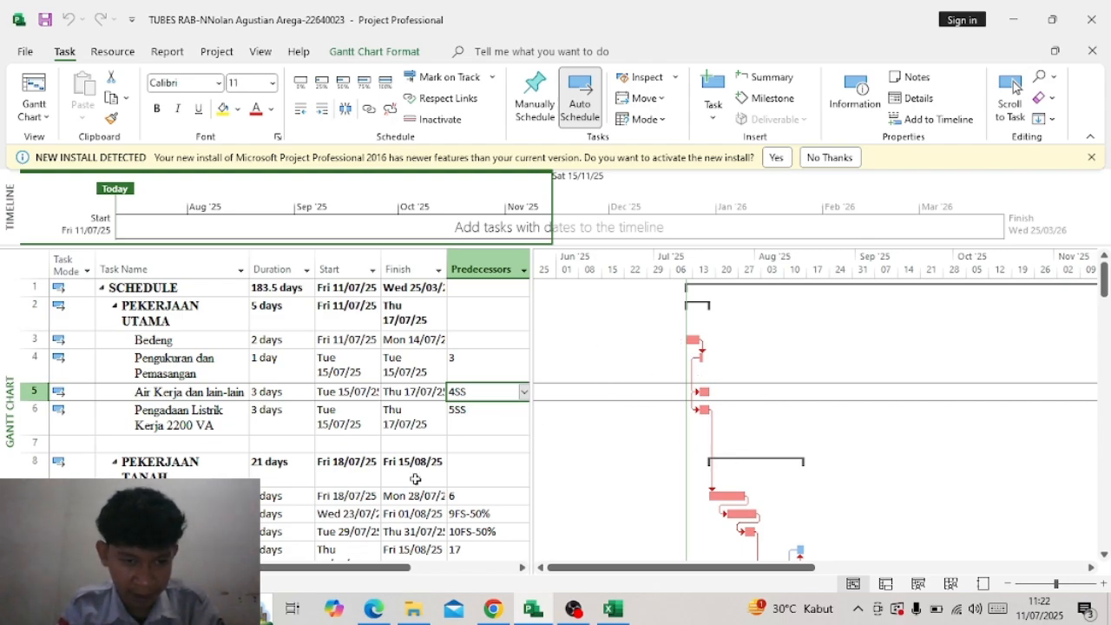
{"action": "scroll", "coordinate": [416, 479], "scroll_direction": "down", "scroll_amount": 2}
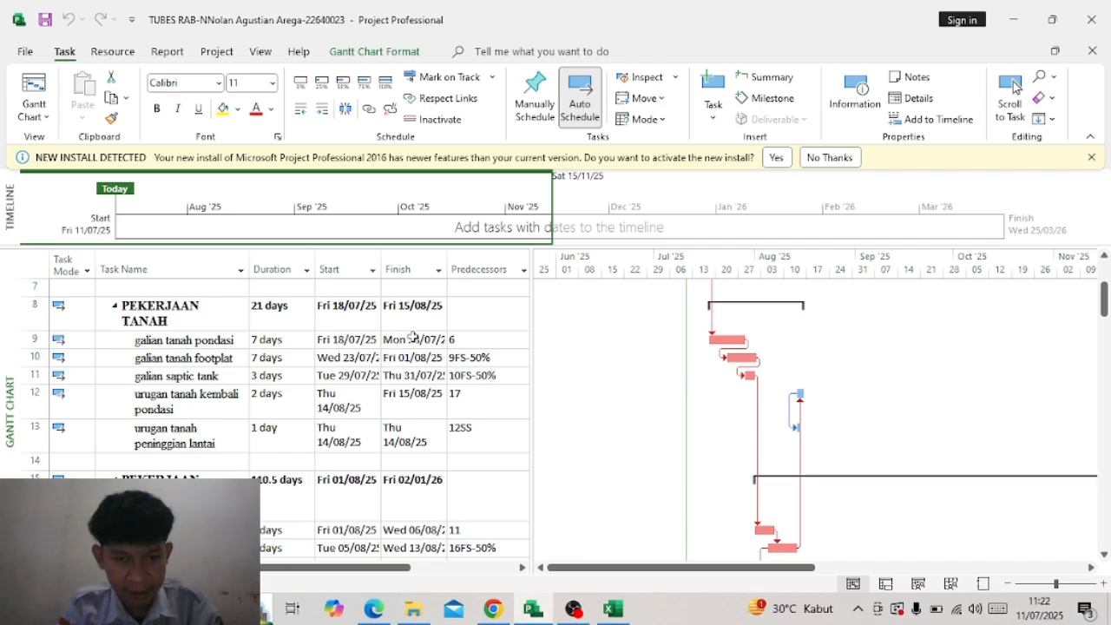
{"action": "left_click", "coordinate": [470, 365]}
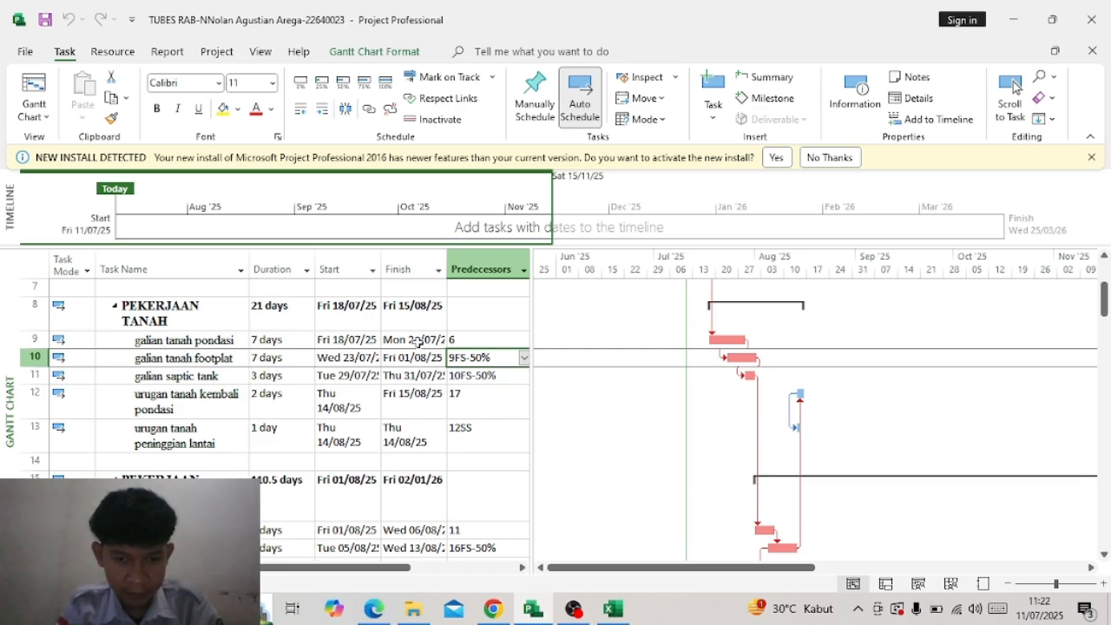
Examine the predecessor links and Gantt bars through PEKERJAAN PINTU DAN JENDELA, finishing back at the start of the task list
{"action": "scroll", "coordinate": [417, 342], "scroll_direction": "up", "scroll_amount": 1}
{"action": "scroll", "coordinate": [417, 342], "scroll_direction": "down", "scroll_amount": 5}
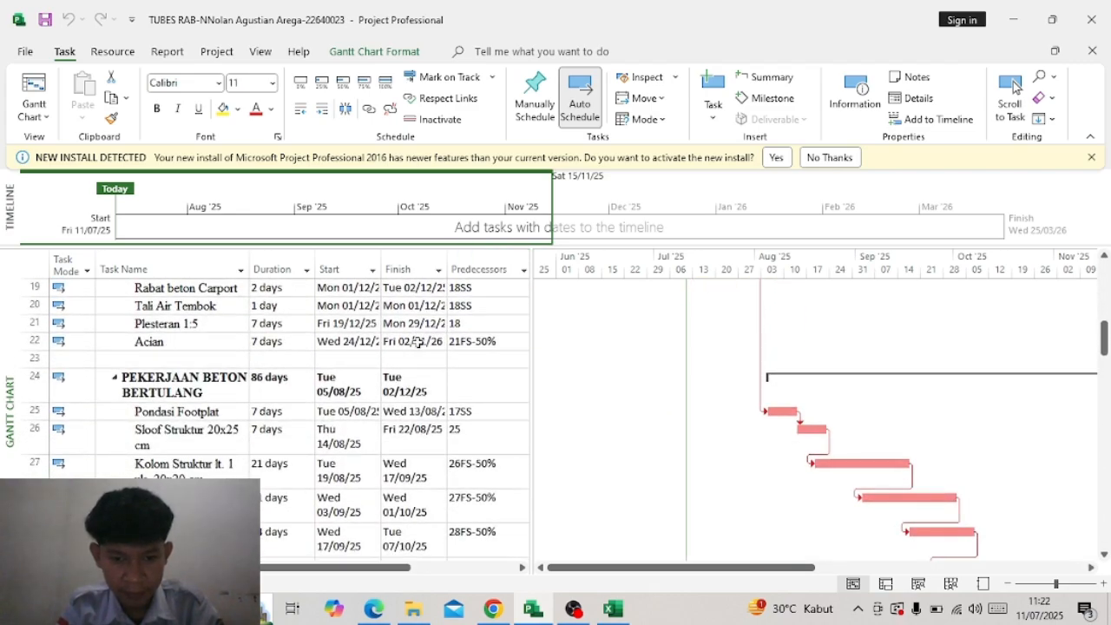
{"action": "scroll", "coordinate": [417, 342], "scroll_direction": "down", "scroll_amount": 3}
{"action": "scroll", "coordinate": [417, 342], "scroll_direction": "up", "scroll_amount": 5}
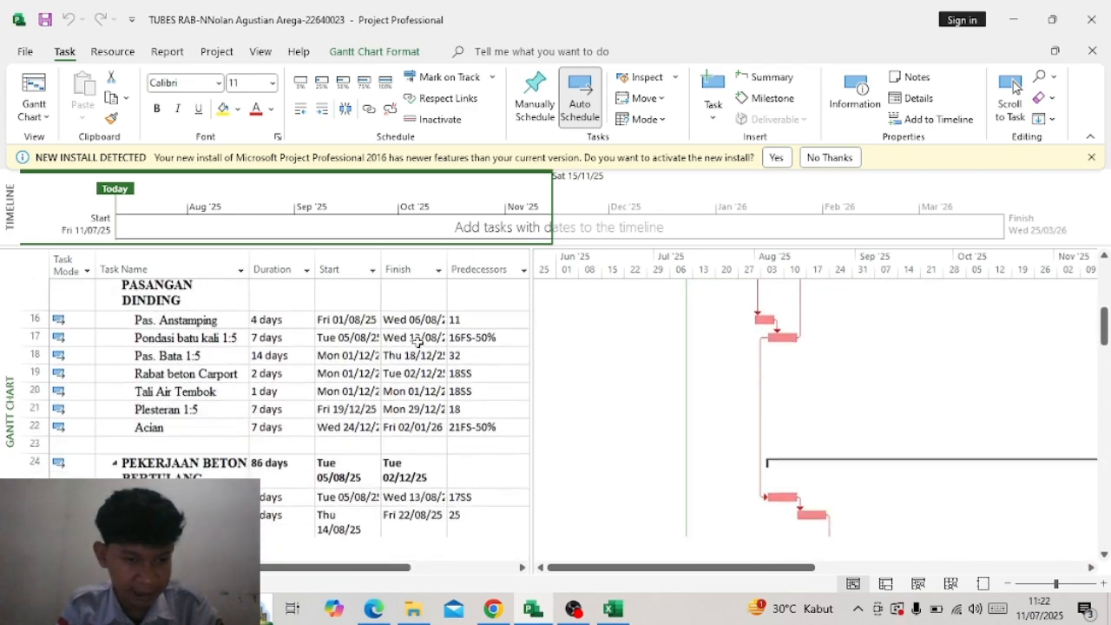
{"action": "scroll", "coordinate": [417, 342], "scroll_direction": "down", "scroll_amount": 3}
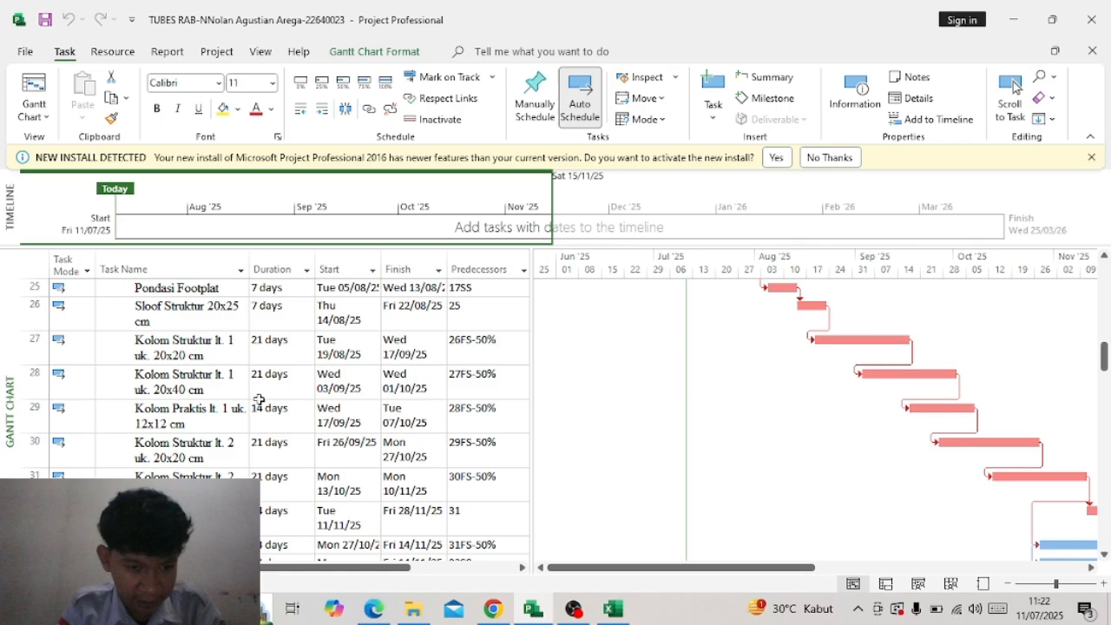
{"action": "scroll", "coordinate": [259, 400], "scroll_direction": "down", "scroll_amount": 8}
{"action": "scroll", "coordinate": [259, 399], "scroll_direction": "up", "scroll_amount": 5}
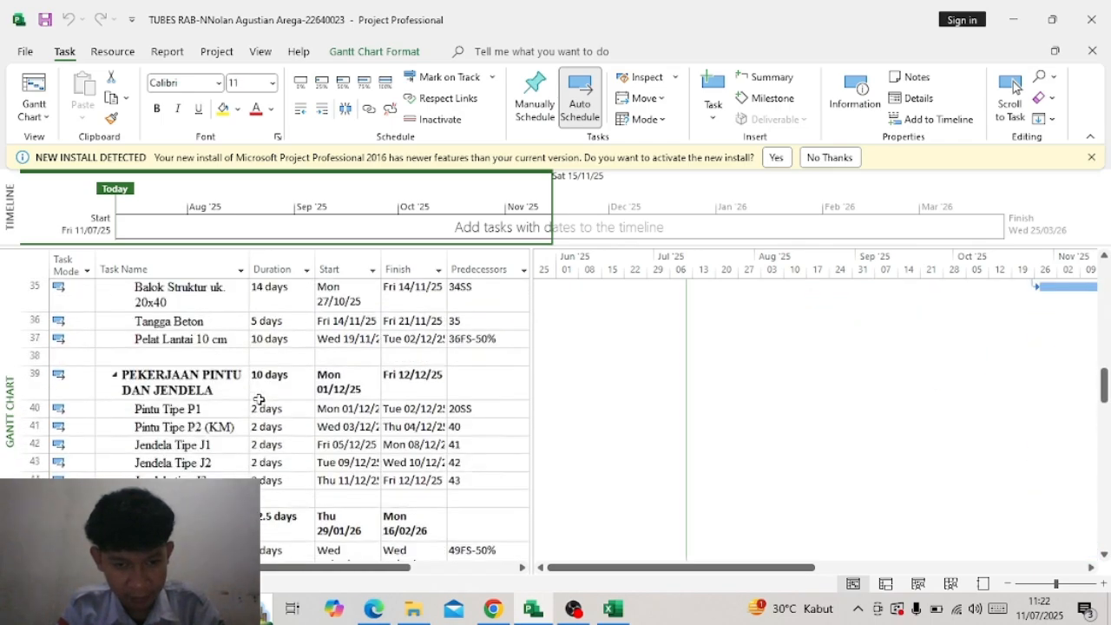
{"action": "scroll", "coordinate": [259, 399], "scroll_direction": "up", "scroll_amount": 2}
{"action": "scroll", "coordinate": [258, 399], "scroll_direction": "right", "scroll_amount": 3}
{"action": "scroll", "coordinate": [258, 399], "scroll_direction": "left", "scroll_amount": 3}
{"action": "scroll", "coordinate": [259, 399], "scroll_direction": "up", "scroll_amount": 3}
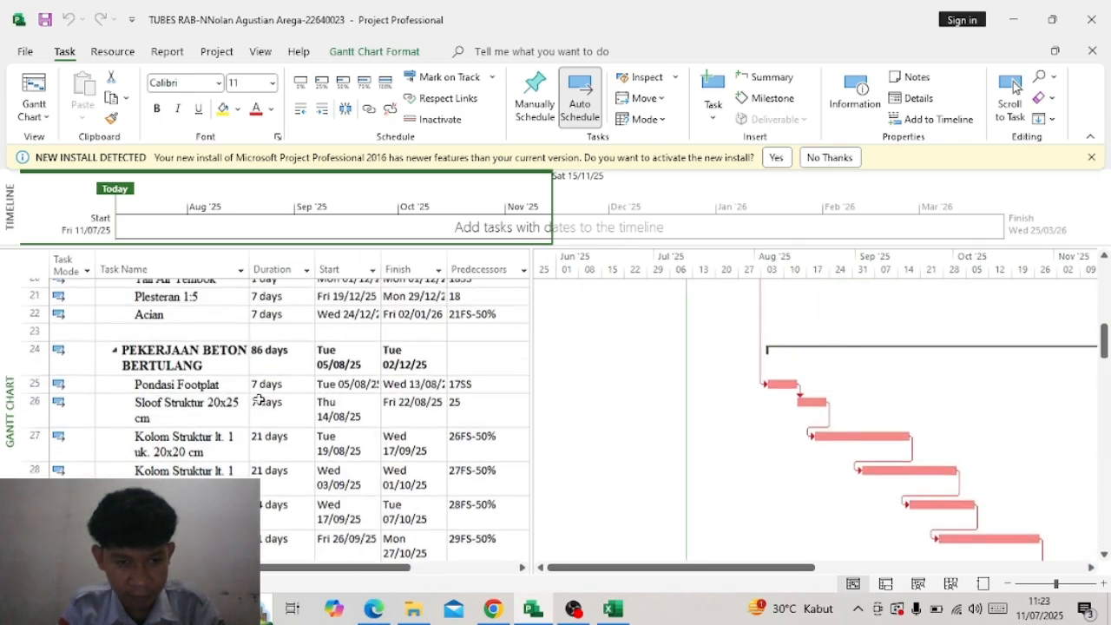
{"action": "scroll", "coordinate": [259, 399], "scroll_direction": "up", "scroll_amount": 6}
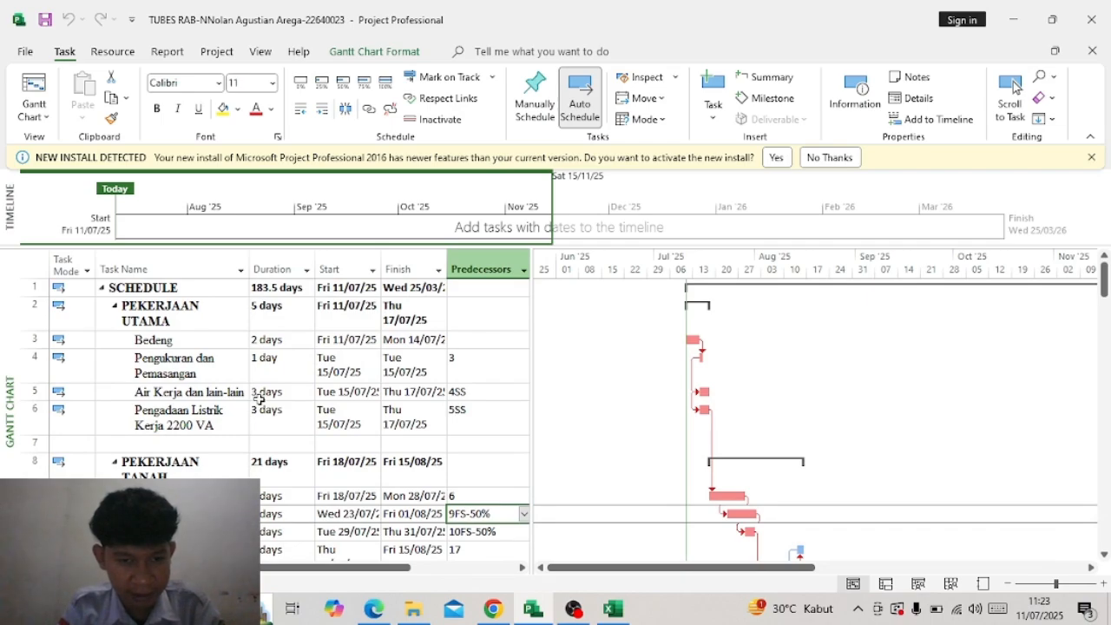
Review the work items, durations and predecessors from PEKERJAAN UTAMA through MEKANIKAL & ELEKTRIKAL, finishing back at the start of the task list
{"action": "left_click", "coordinate": [157, 313]}
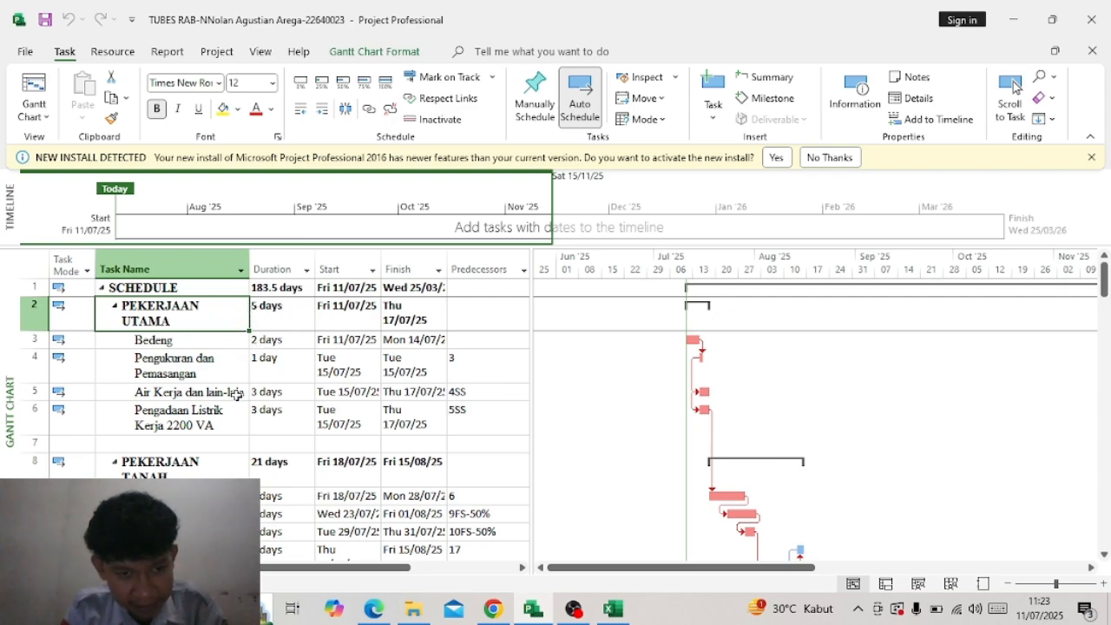
{"action": "scroll", "coordinate": [233, 407], "scroll_direction": "down", "scroll_amount": 12}
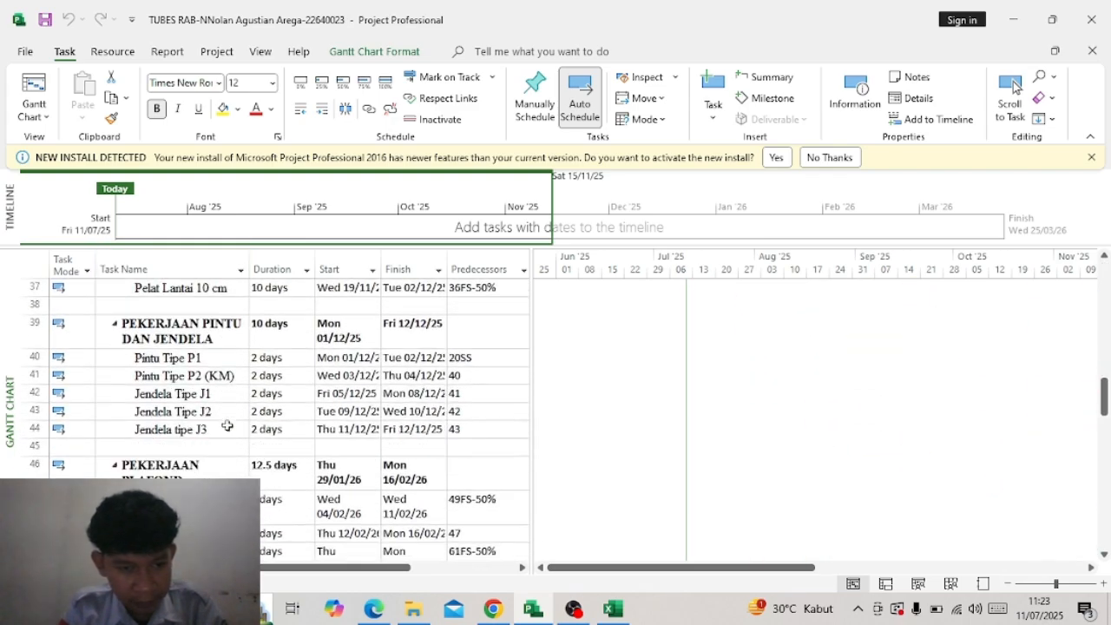
{"action": "scroll", "coordinate": [228, 425], "scroll_direction": "up", "scroll_amount": 3}
{"action": "scroll", "coordinate": [227, 425], "scroll_direction": "down", "scroll_amount": 11}
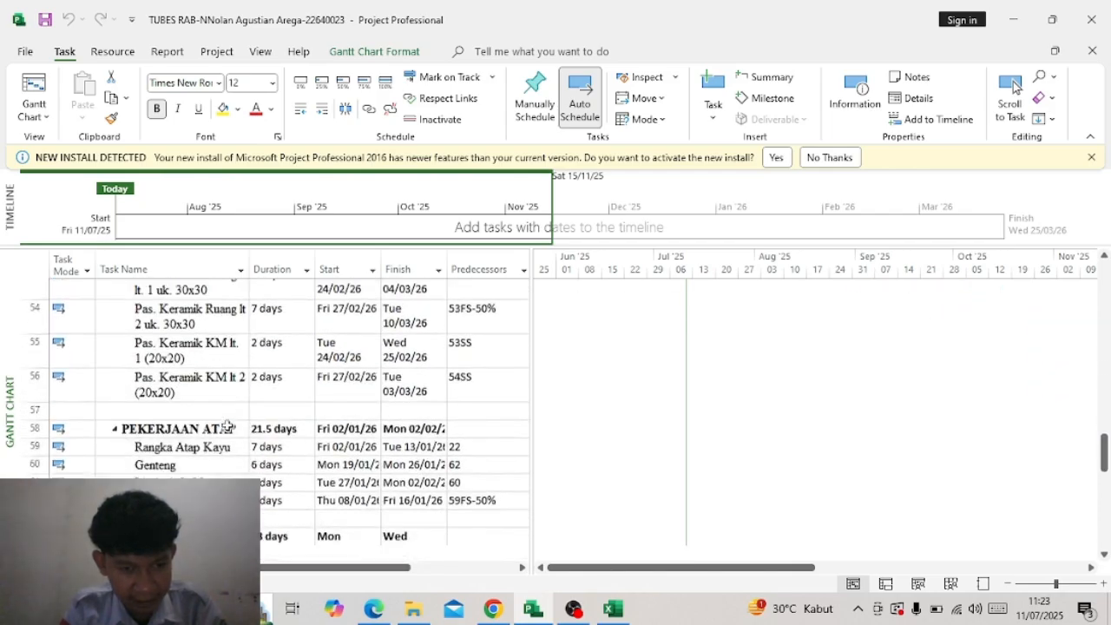
{"action": "scroll", "coordinate": [227, 425], "scroll_direction": "down", "scroll_amount": 3}
{"action": "scroll", "coordinate": [227, 425], "scroll_direction": "up", "scroll_amount": 5}
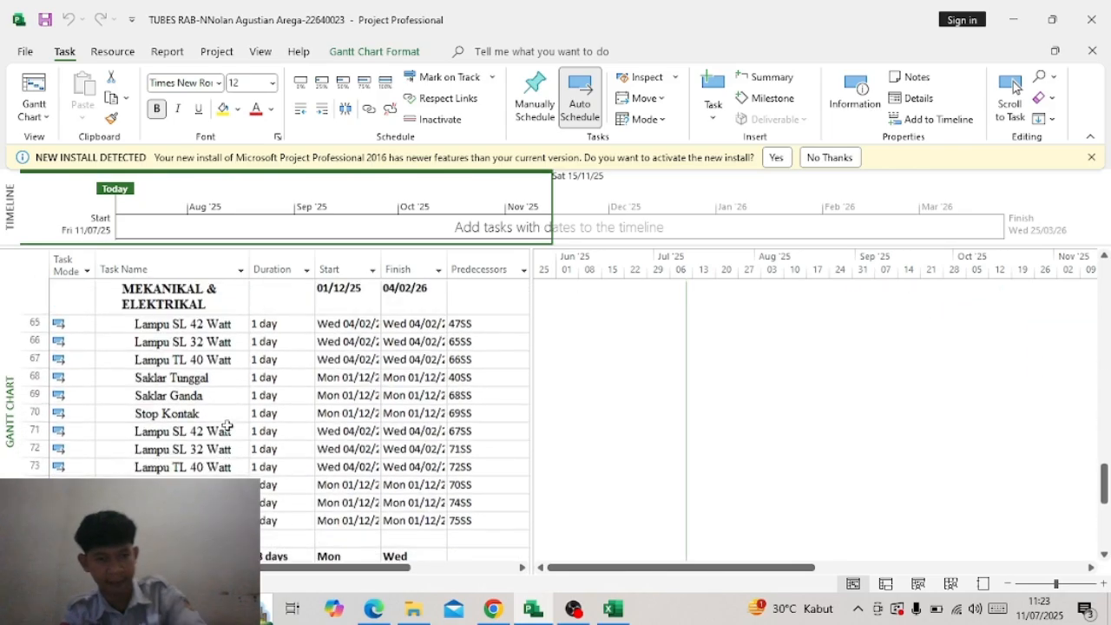
{"action": "scroll", "coordinate": [228, 425], "scroll_direction": "up", "scroll_amount": 11}
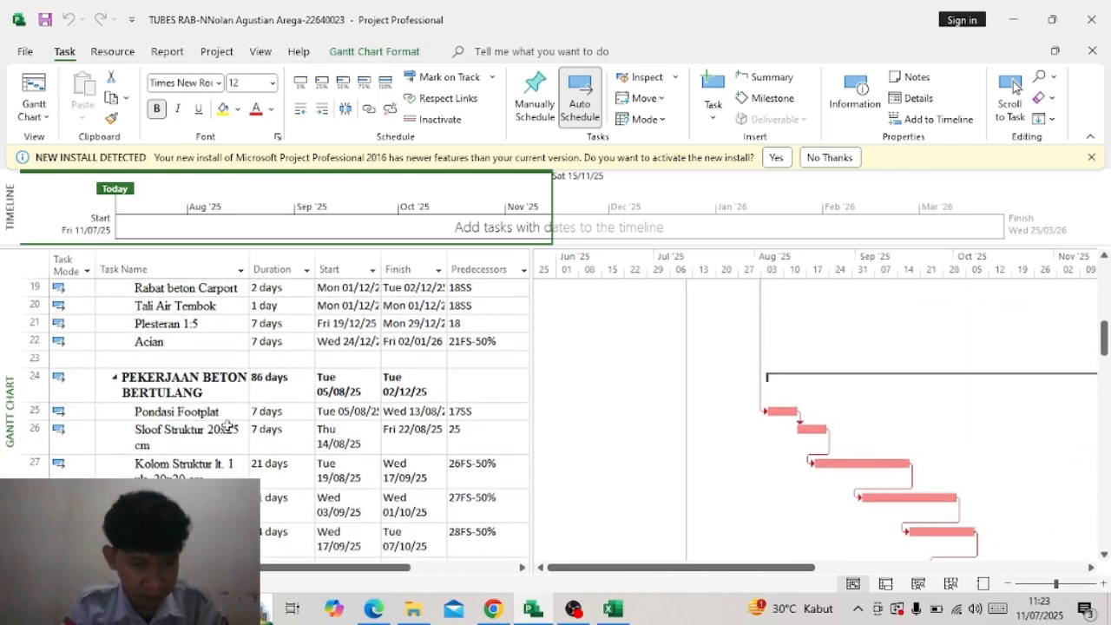
{"action": "scroll", "coordinate": [208, 356], "scroll_direction": "up", "scroll_amount": 7}
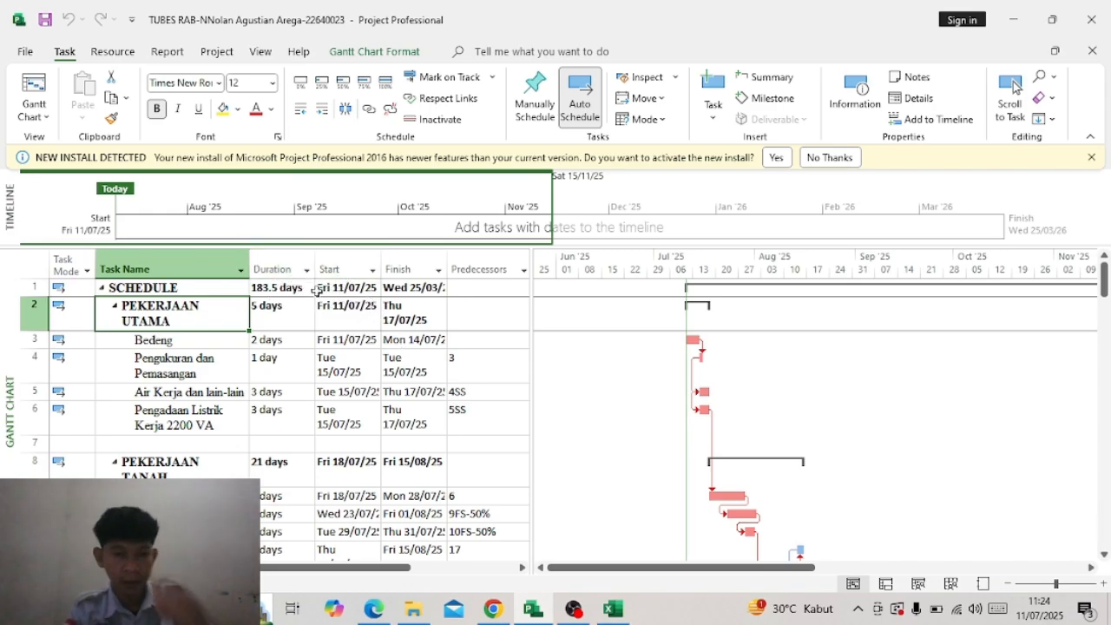
Switch to Excel's Schedule sheet and examine the weekly percentages from July to January together with the cumulative curve and CONTROL column
{"action": "left_click", "coordinate": [613, 610]}
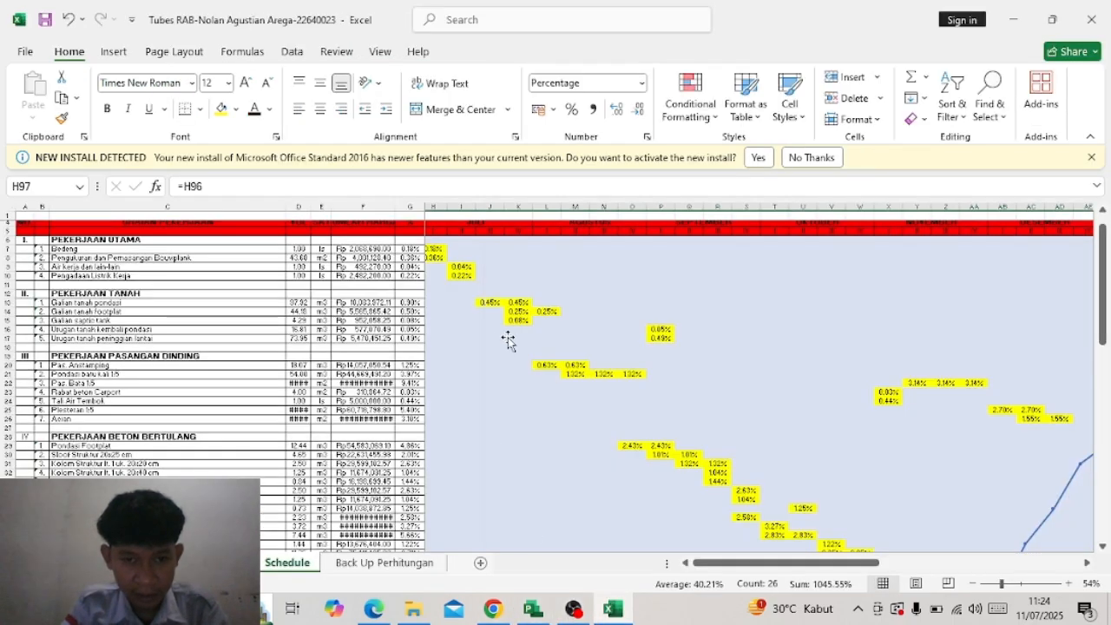
{"action": "scroll", "coordinate": [537, 337], "scroll_direction": "left", "scroll_amount": 3}
{"action": "scroll", "coordinate": [537, 337], "scroll_direction": "up", "scroll_amount": 1}
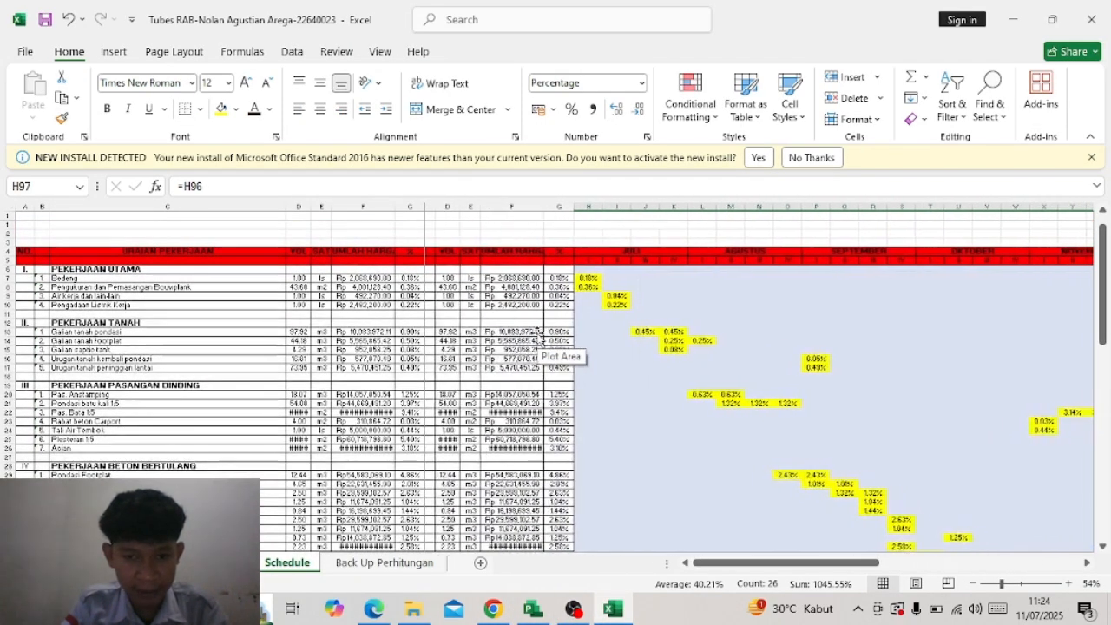
{"action": "scroll", "coordinate": [537, 336], "scroll_direction": "right", "scroll_amount": 3}
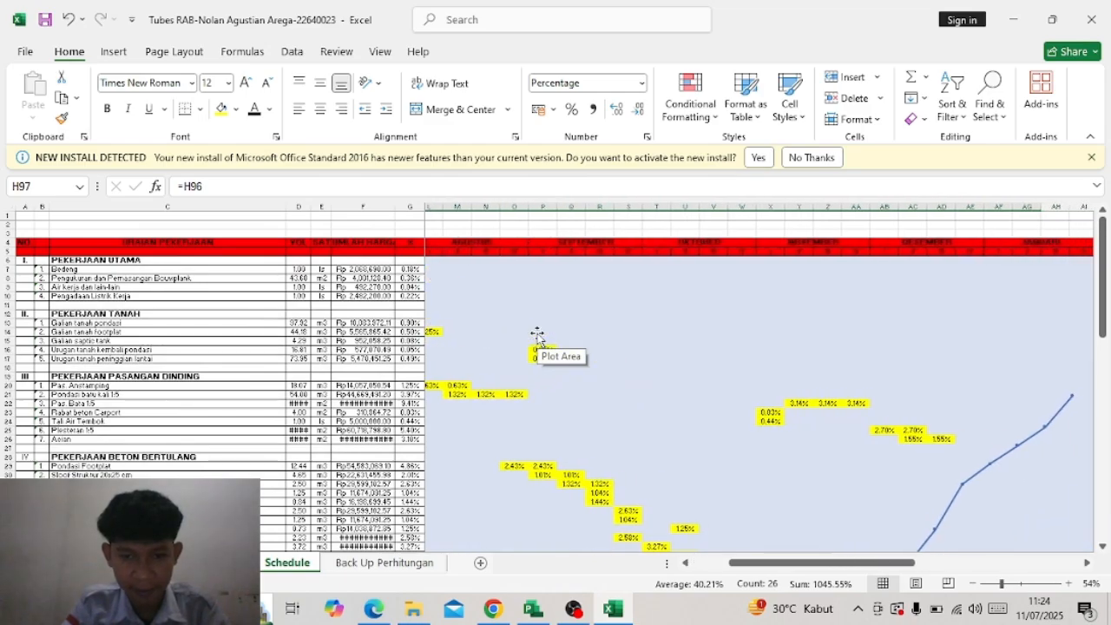
{"action": "scroll", "coordinate": [537, 337], "scroll_direction": "down", "scroll_amount": 3}
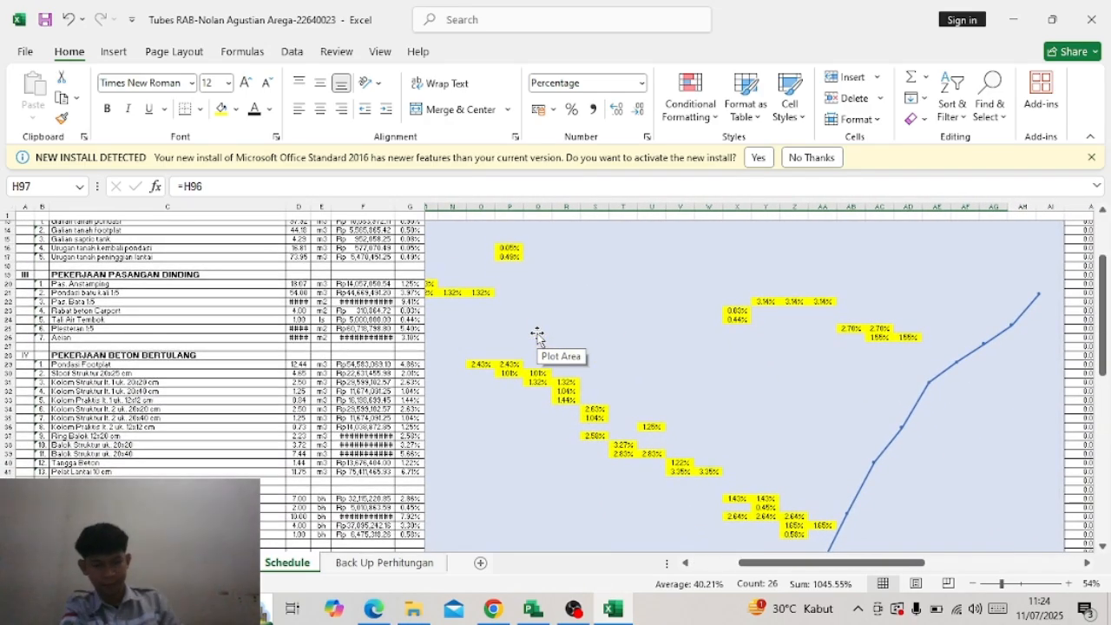
{"action": "scroll", "coordinate": [537, 336], "scroll_direction": "right", "scroll_amount": 1}
{"action": "scroll", "coordinate": [537, 336], "scroll_direction": "up", "scroll_amount": 4}
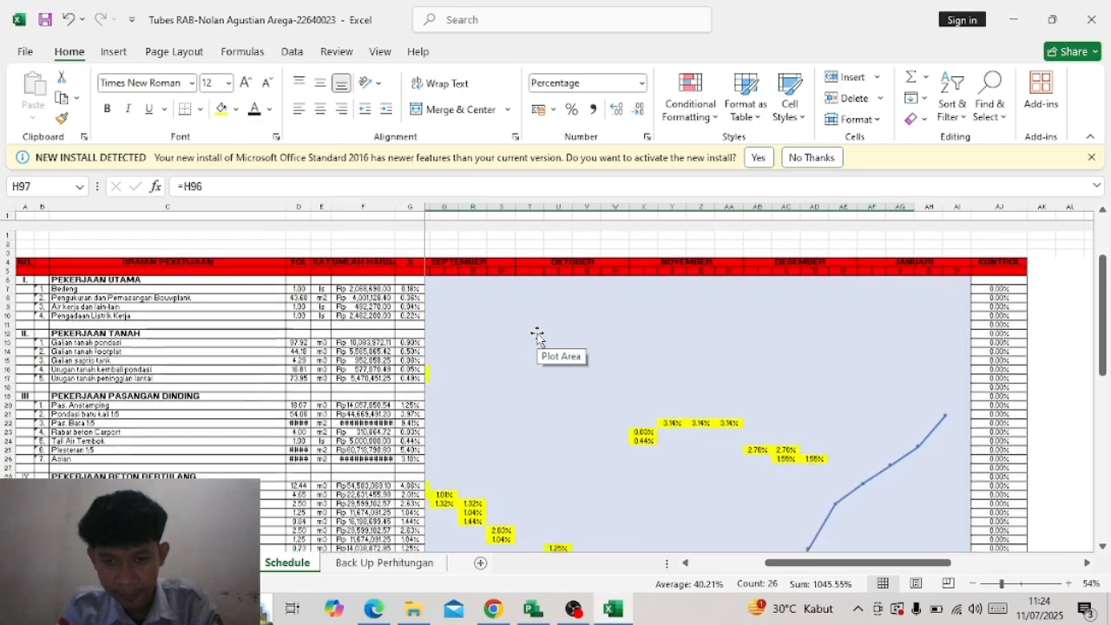
{"action": "scroll", "coordinate": [679, 340], "scroll_direction": "down", "scroll_amount": 6}
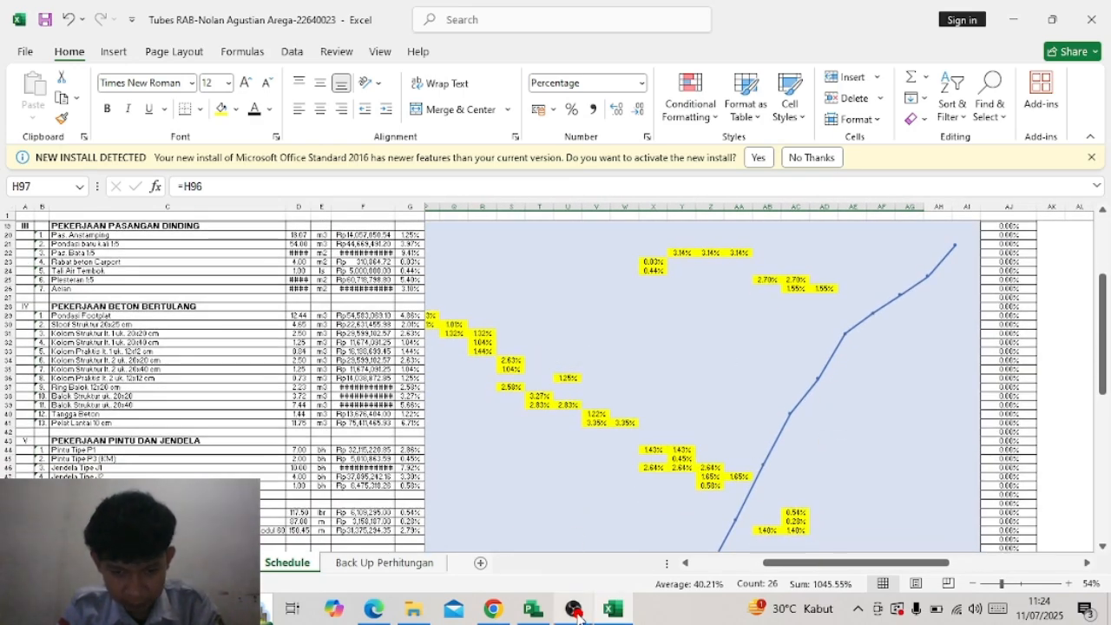
Return to Project and show the Gantt chart in half-years and months to examine the whole schedule's bars through PEKERJAAN PASANGAN DINDING
{"action": "left_click", "coordinate": [532, 610]}
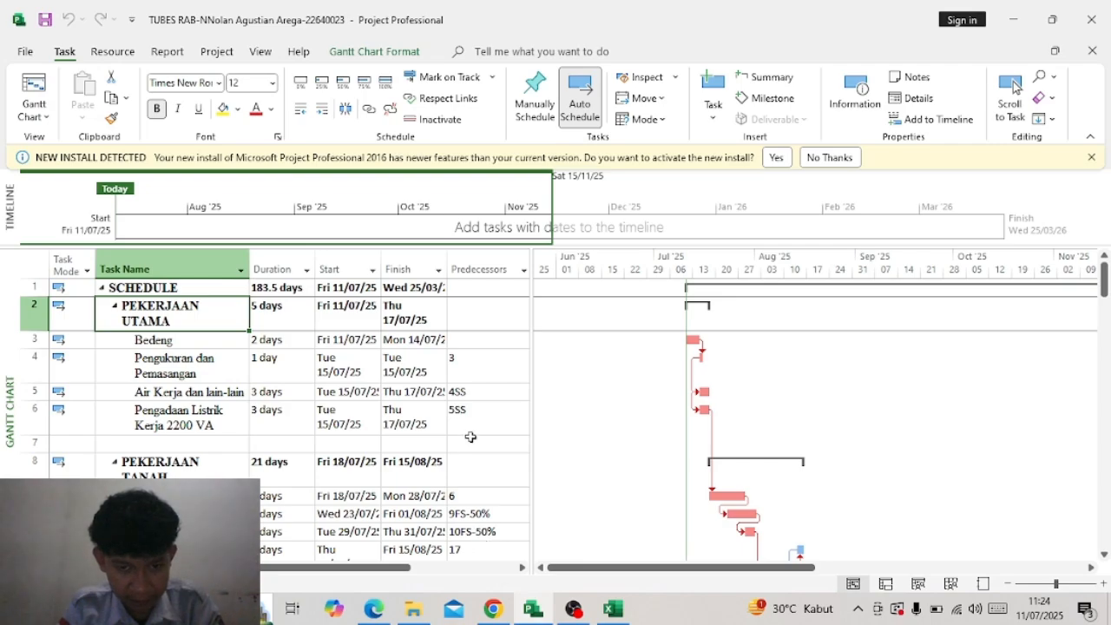
{"action": "scroll", "coordinate": [706, 383], "scroll_direction": "right", "scroll_amount": 1}
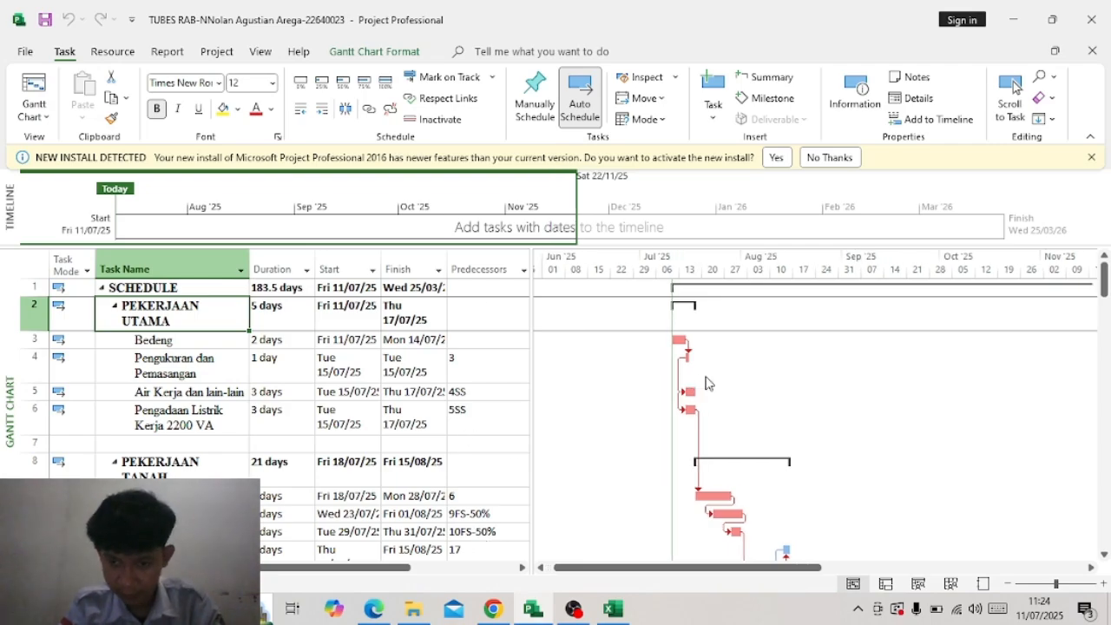
{"action": "scroll", "coordinate": [705, 383], "scroll_direction": "down", "scroll_amount": 2, "text": "ctrl"}
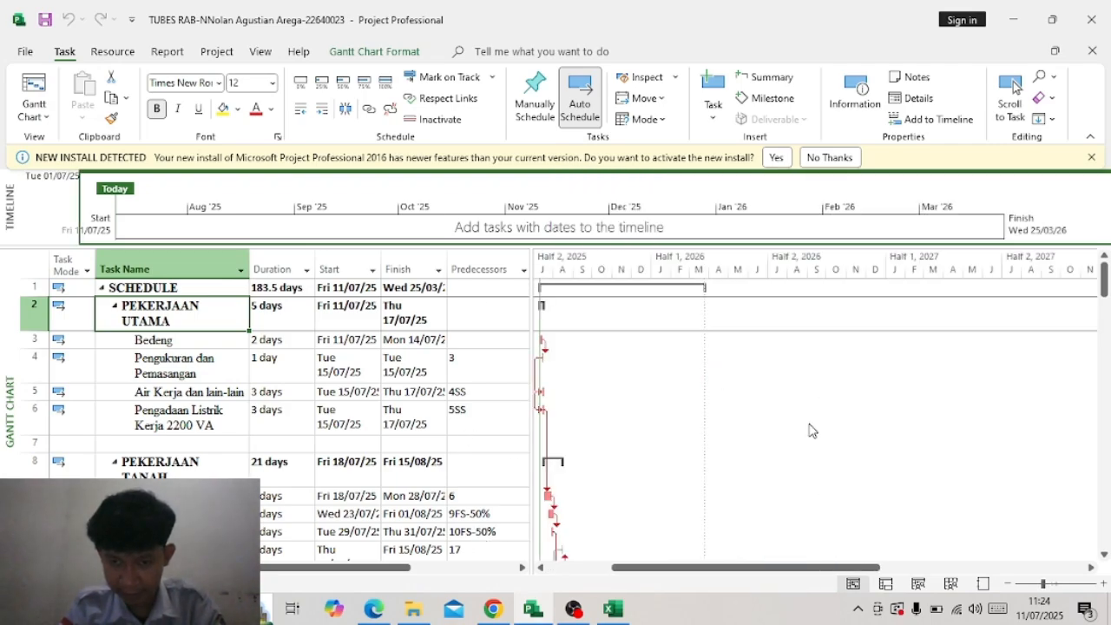
{"action": "scroll", "coordinate": [810, 430], "scroll_direction": "left", "scroll_amount": 3}
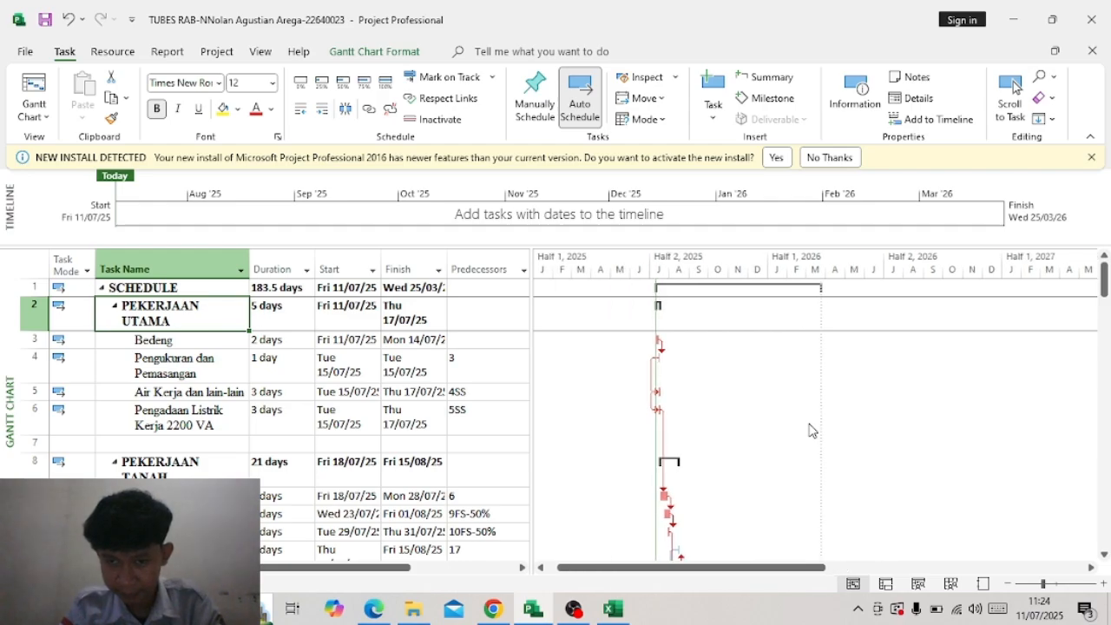
{"action": "scroll", "coordinate": [810, 431], "scroll_direction": "down", "scroll_amount": 5}
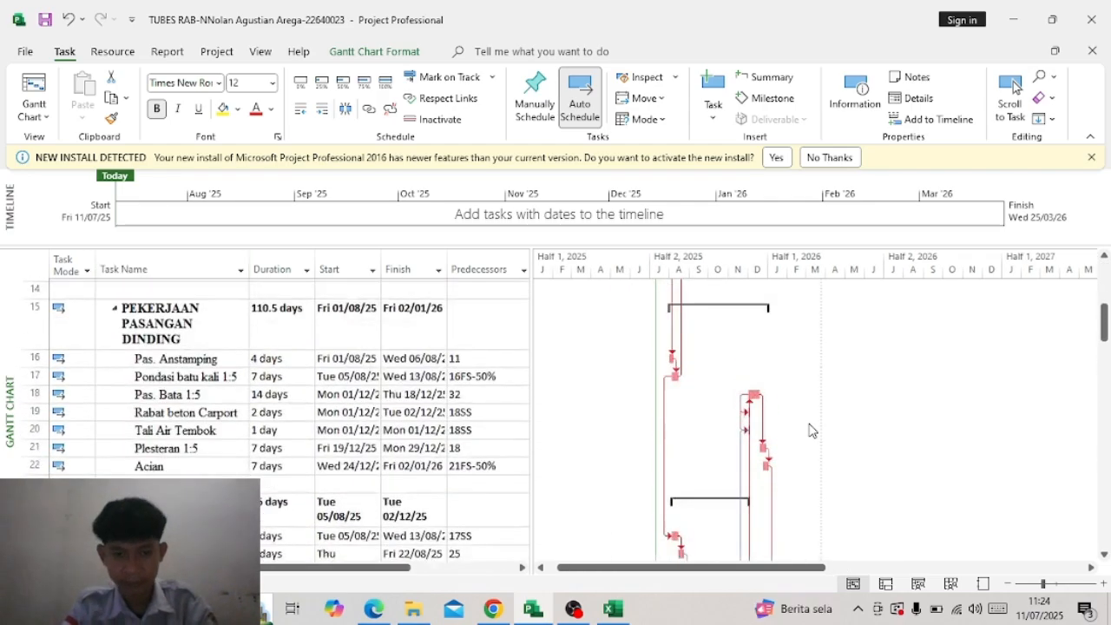
{"action": "scroll", "coordinate": [810, 430], "scroll_direction": "up", "scroll_amount": 2}
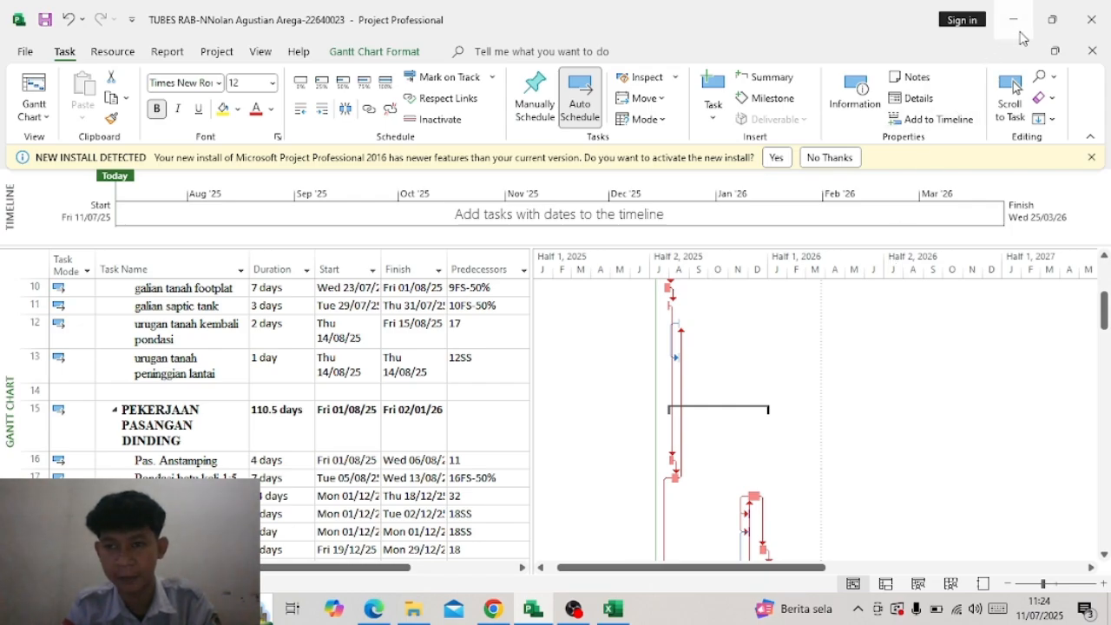
{"action": "left_click", "coordinate": [562, 616]}
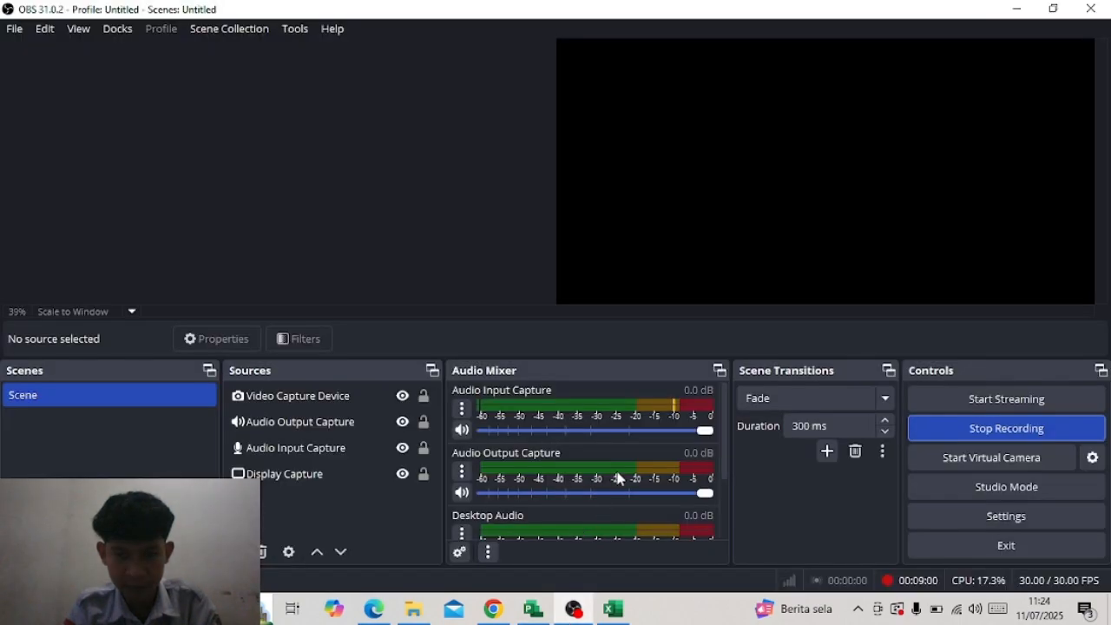